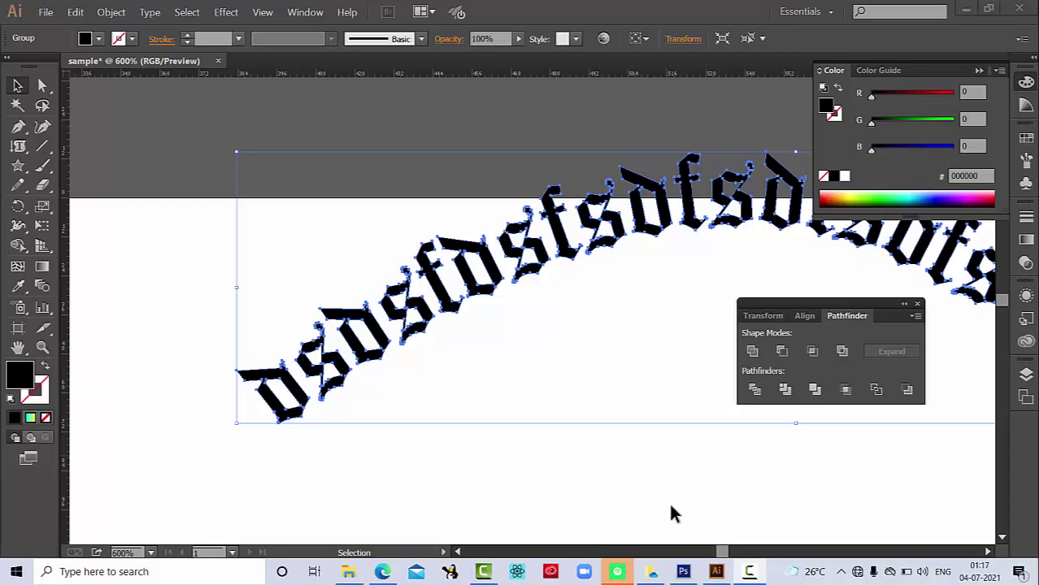
Step: Select every sample text object, including 'India' and the wavy lettering, and delete it
scroll(621, 382, "down", 1)
scroll(623, 374, "down", 4)
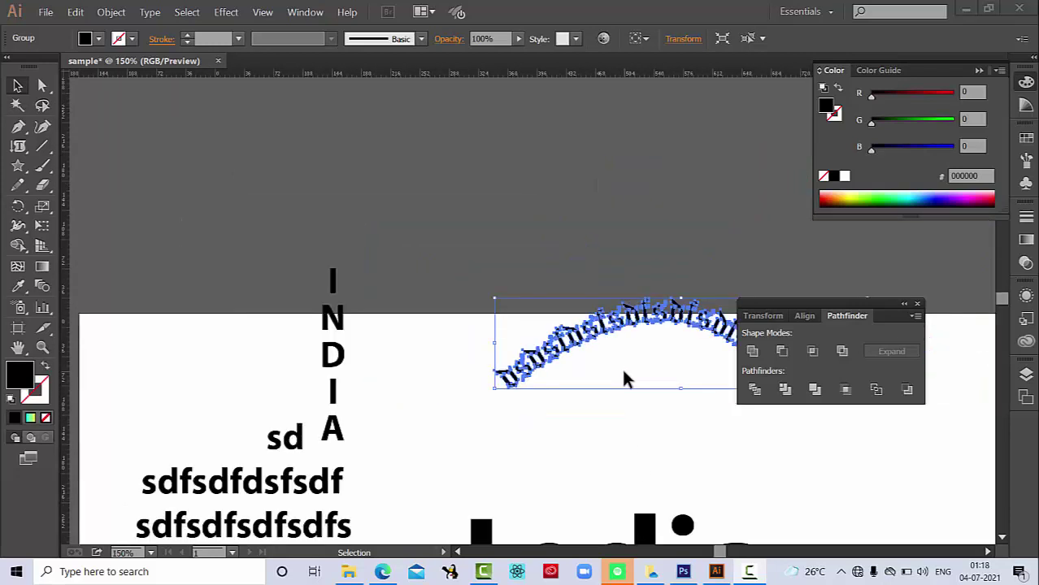
left_click(641, 404)
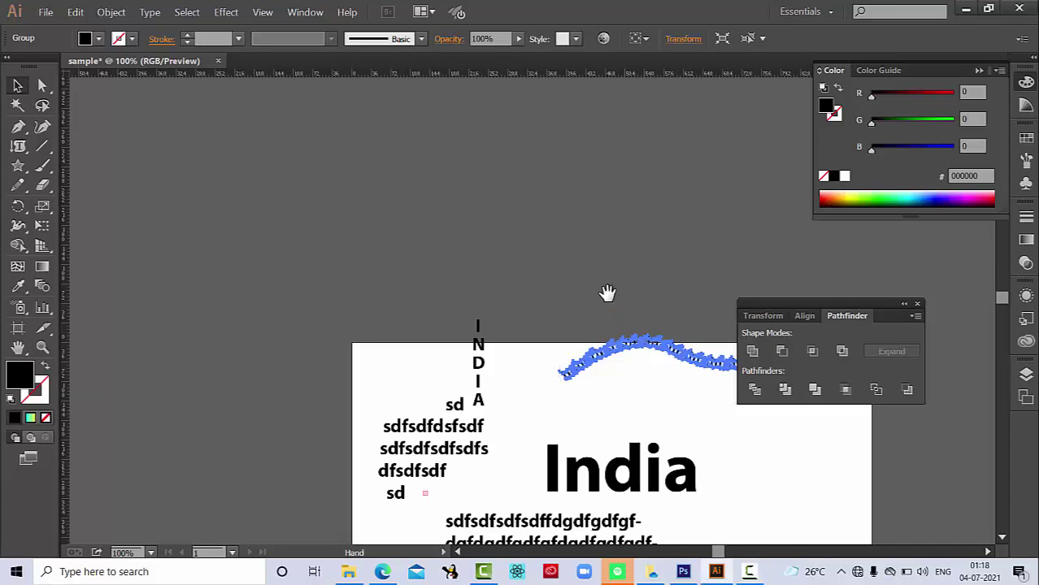
mouse_move(610, 297)
left_mouse_down()
mouse_move(638, 420)
mouse_move(594, 267)
mouse_move(576, 252)
mouse_move(571, 266)
left_mouse_up()
scroll(641, 423, "down", 1)
scroll(639, 417, "down", 1)
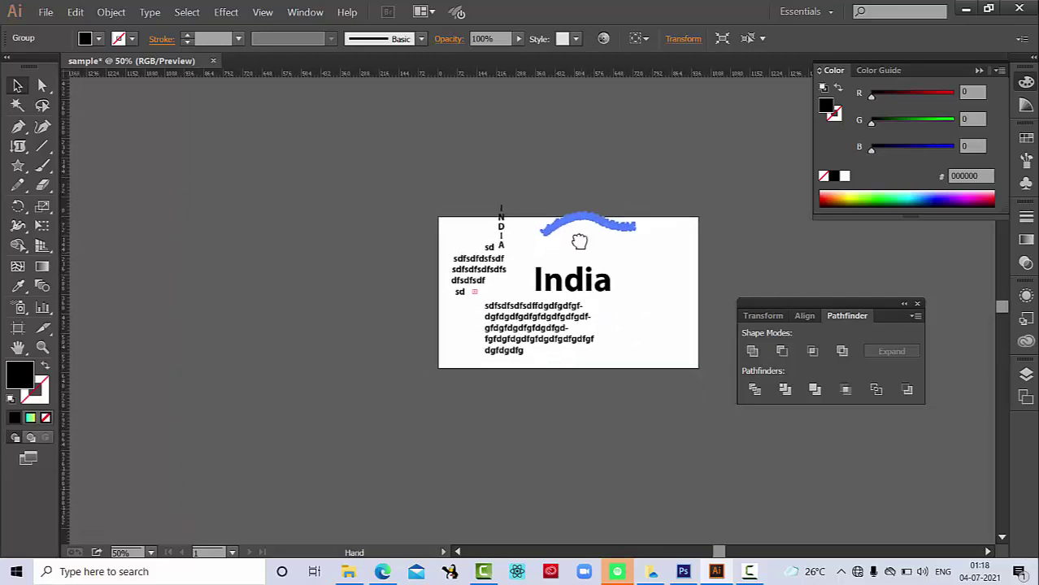
scroll(573, 276, "up", 2)
scroll(573, 277, "up", 1)
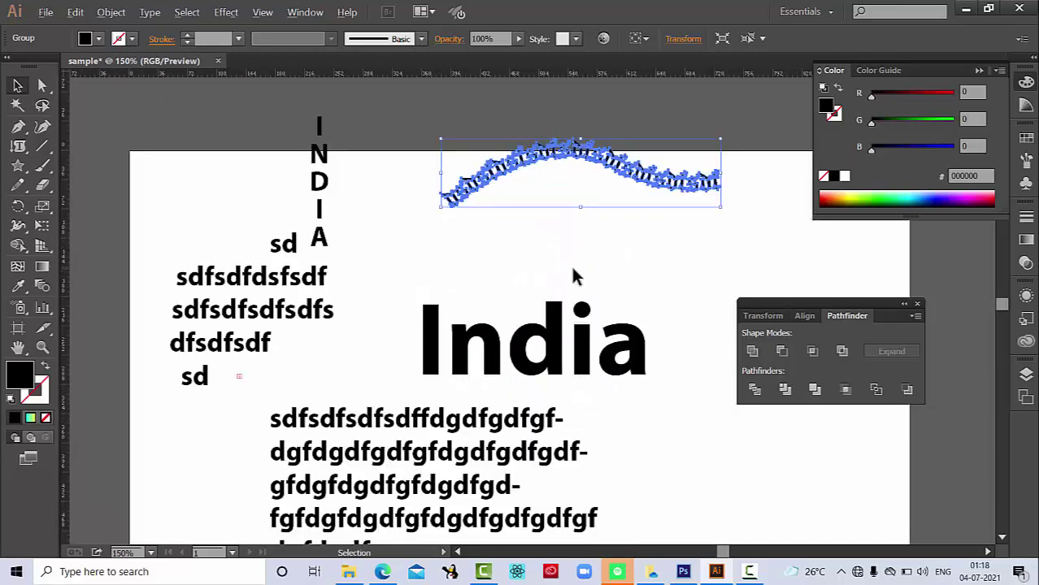
key("ctrl+a")
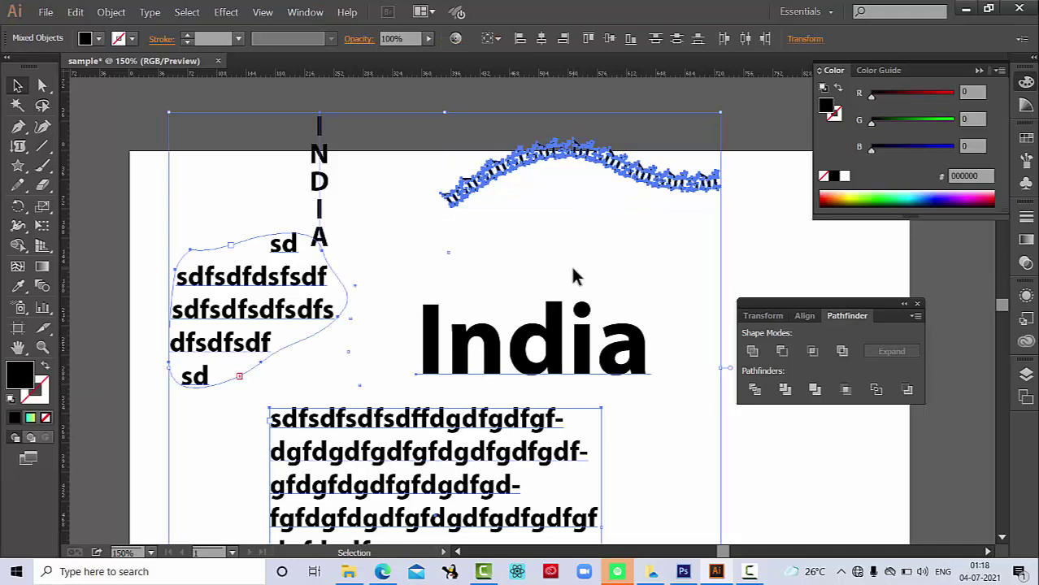
scroll(573, 277, "down", 1)
scroll(577, 275, "down", 1)
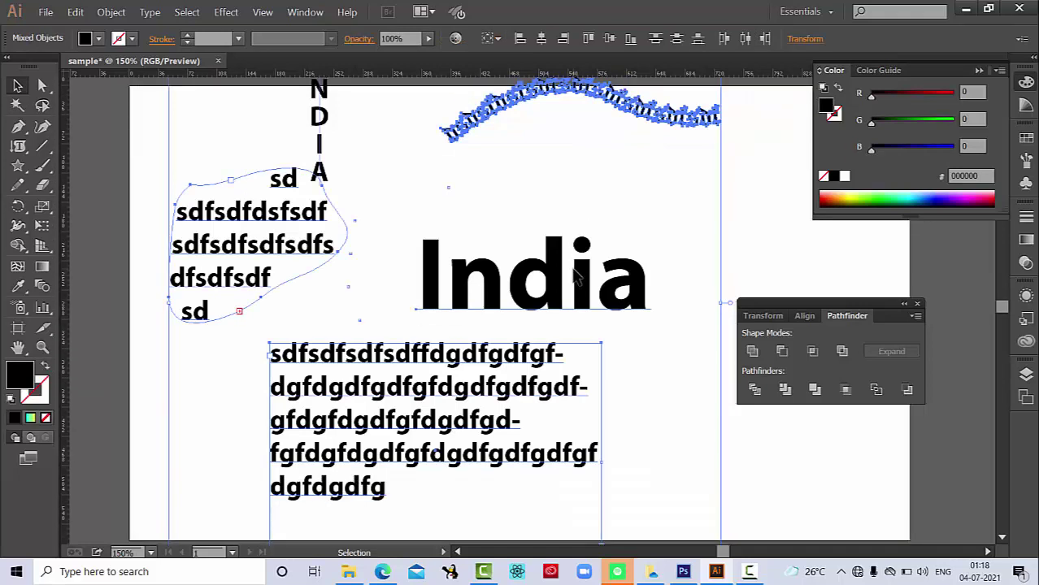
key("Delete")
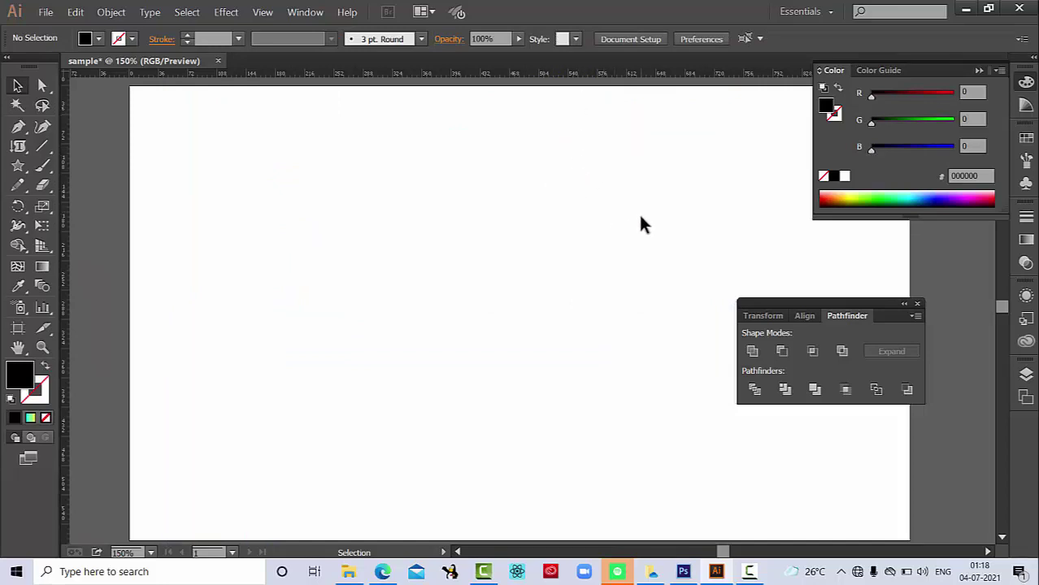
Step: Open the Window menu to reach the Web Icons symbol library
left_click(303, 12)
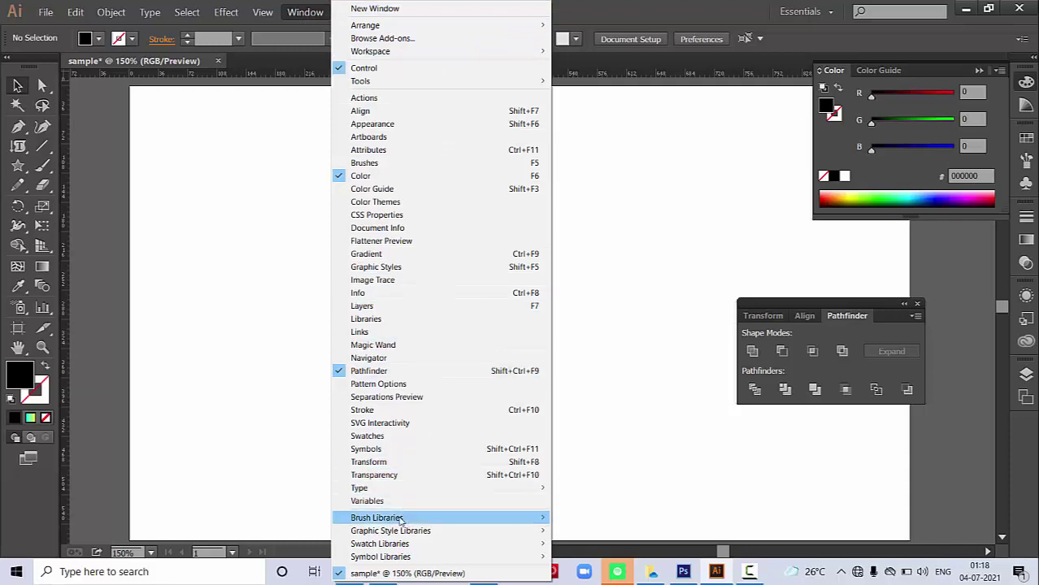
mouse_move(381, 557)
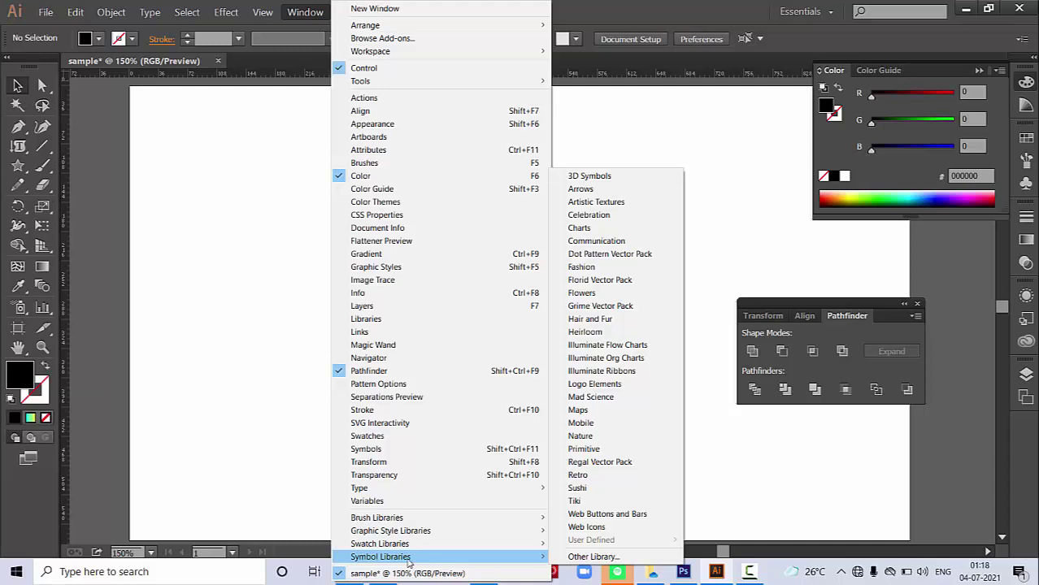
Step: Open the Web Icons library, move it aside, and place the speech-bubble, save and download symbols
left_click(591, 527)
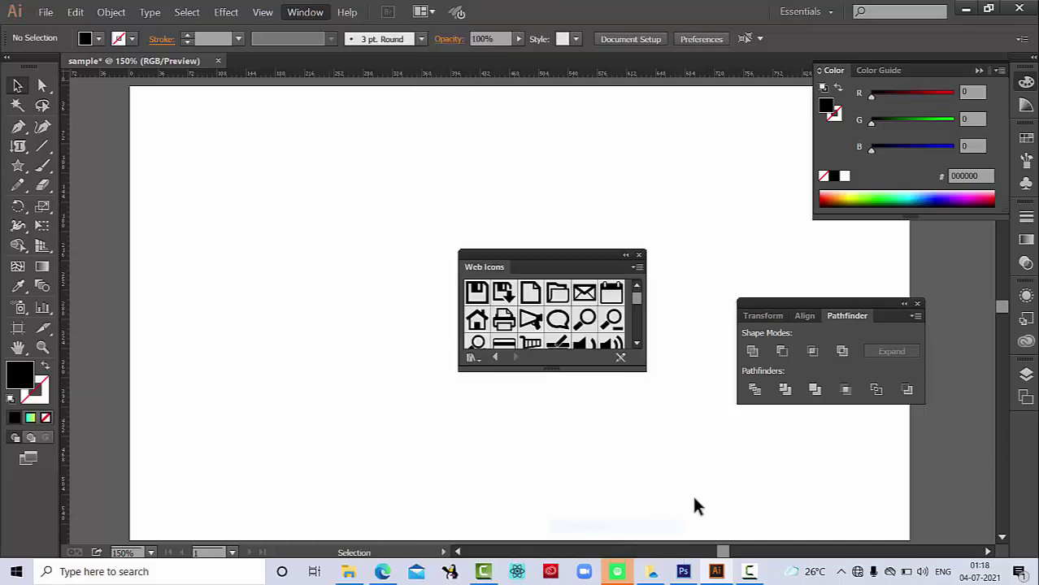
left_click_drag(545, 248, 774, 158)
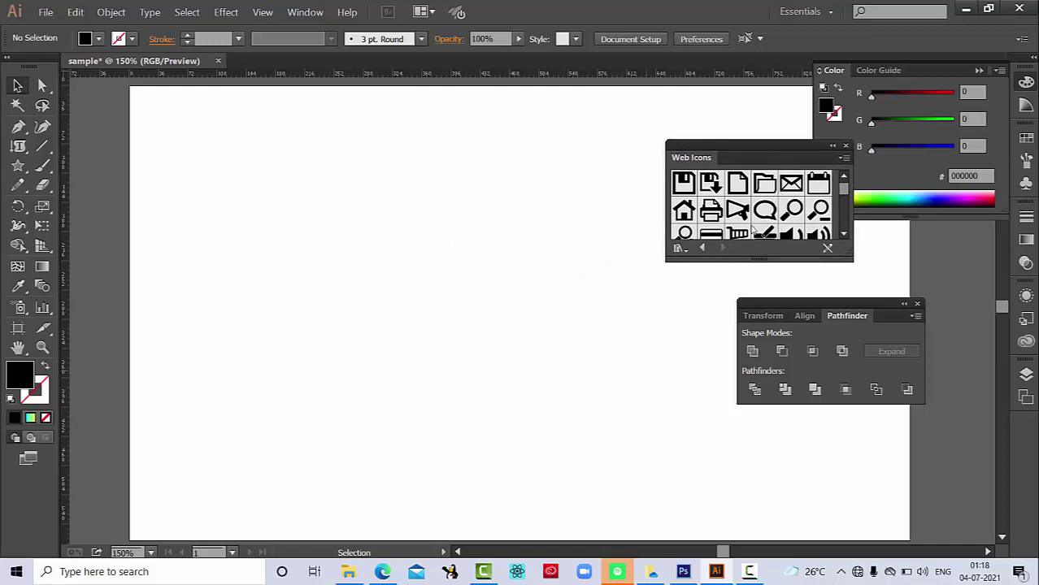
left_click_drag(764, 213, 538, 217)
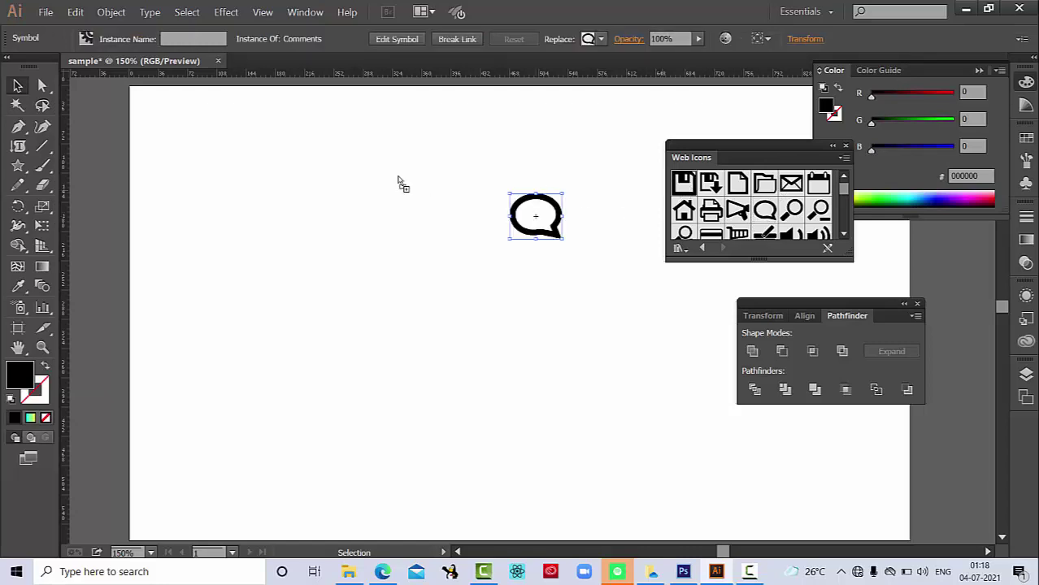
left_click_drag(683, 182, 392, 176)
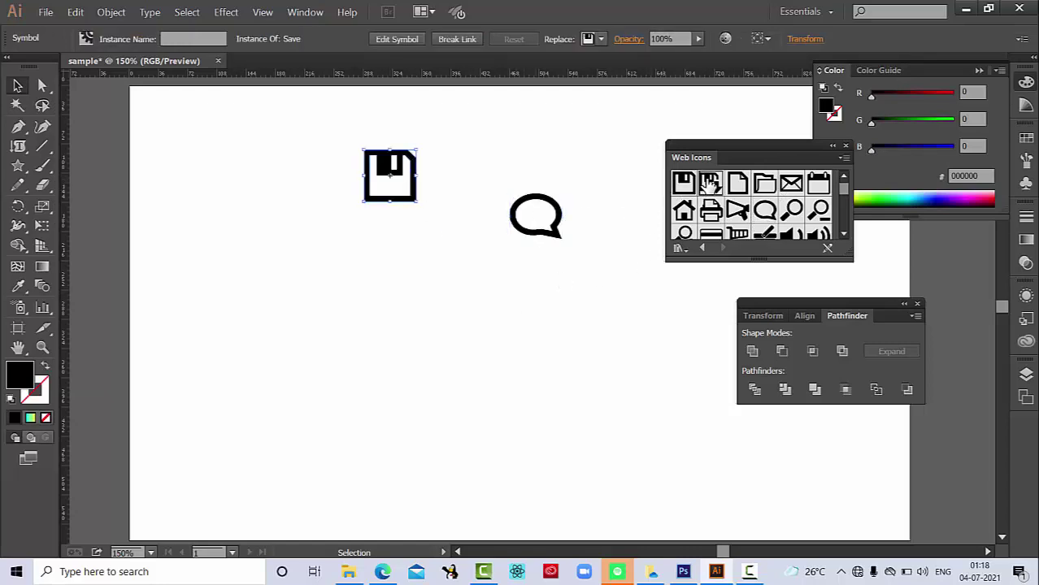
left_click_drag(710, 183, 504, 130)
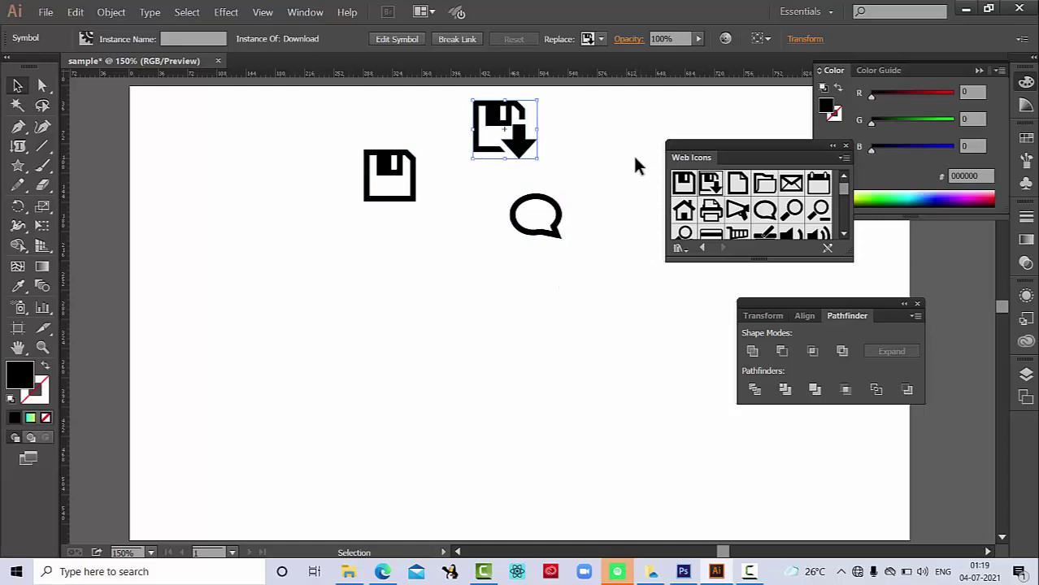
Step: Add the printer, home, megaphone and magnifying-glass symbols to the artboard
mouse_move(709, 211)
left_mouse_down()
mouse_move(192, 222)
mouse_move(200, 192)
left_mouse_up()
left_click_drag(683, 211, 476, 256)
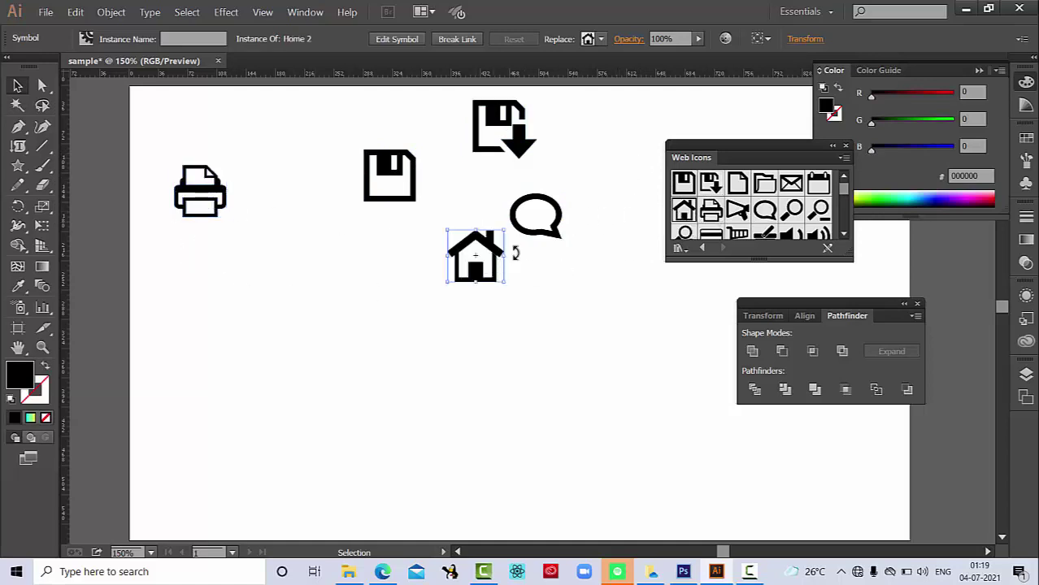
left_click_drag(737, 210, 320, 249)
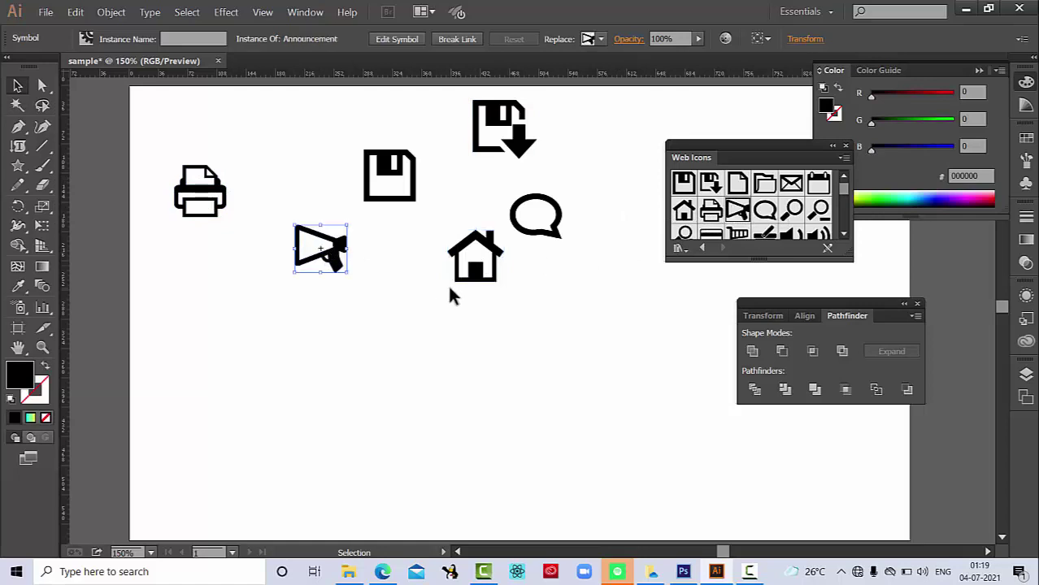
left_click_drag(794, 210, 604, 302)
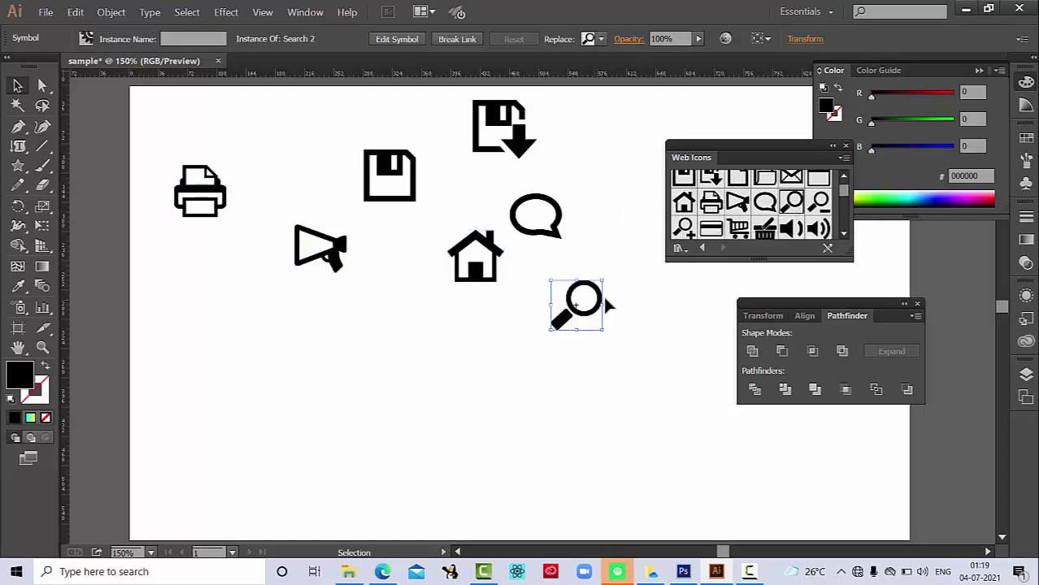
left_click(665, 322)
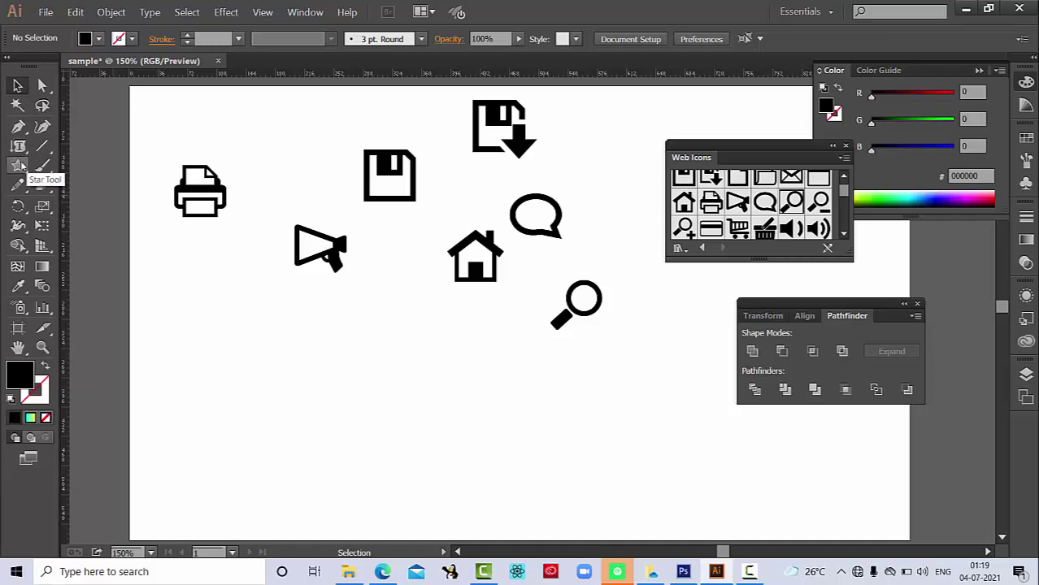
Step: Draw an ellipse below the icons with a black stroke and no fill
left_click_drag(21, 165, 111, 205)
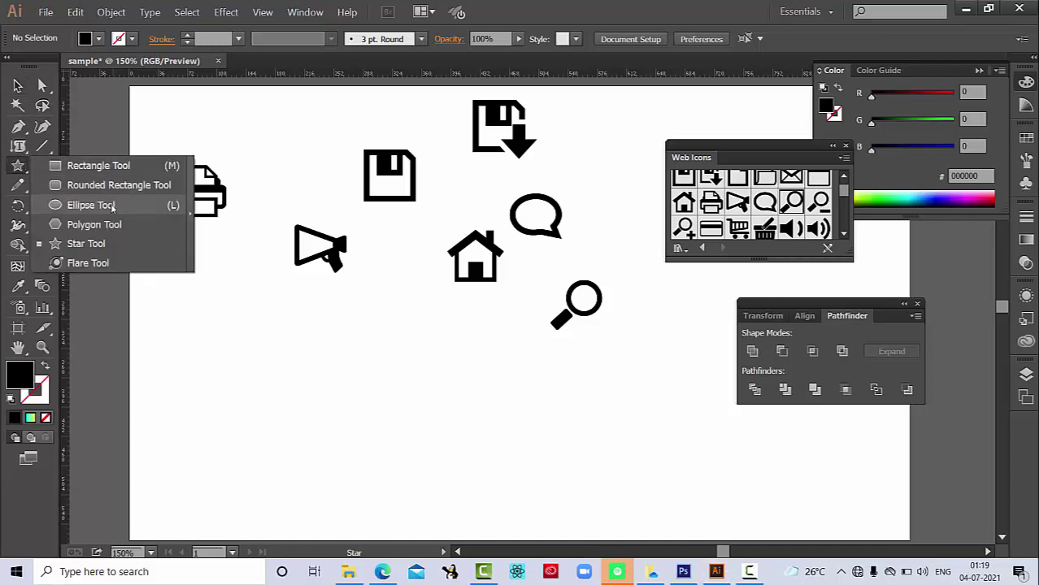
left_click_drag(348, 375, 418, 424)
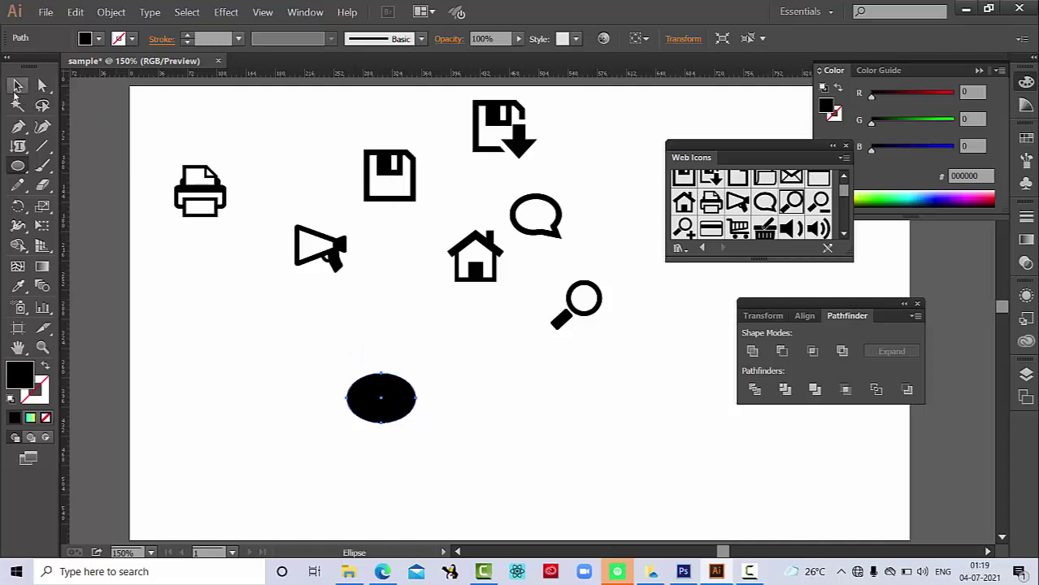
left_click(15, 91)
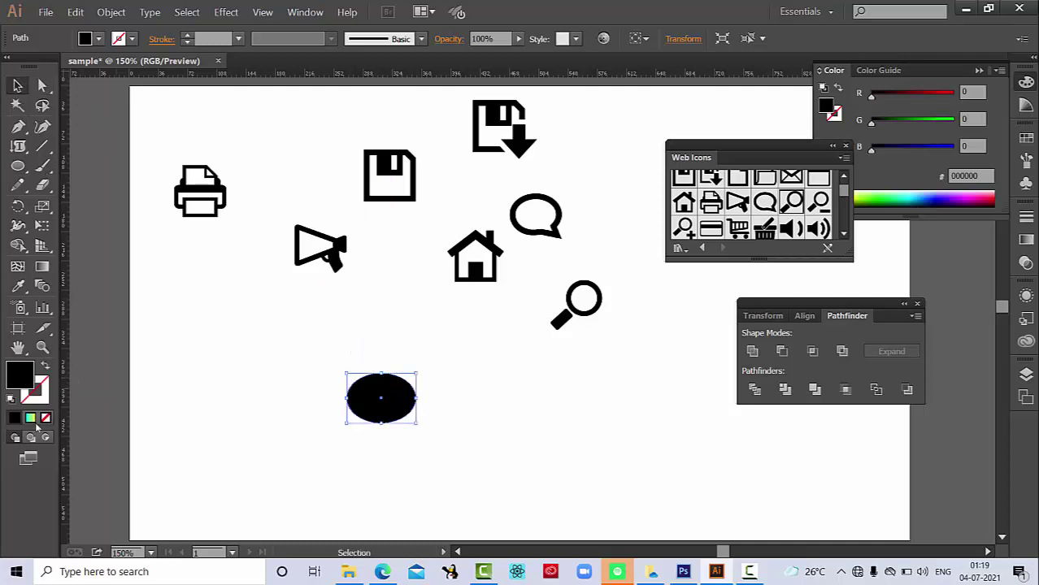
left_click(39, 398)
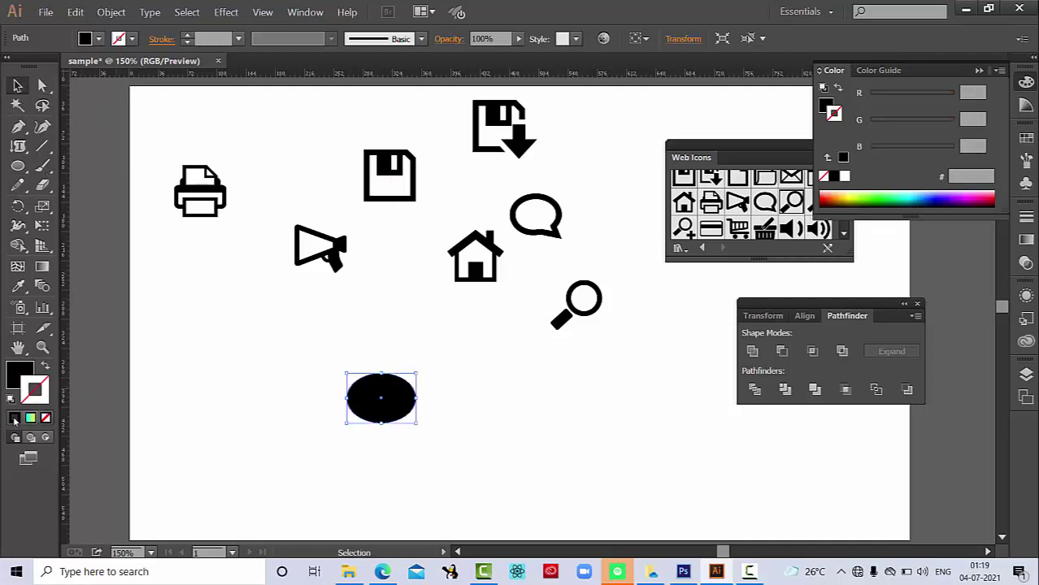
left_click(13, 418)
left_click(21, 374)
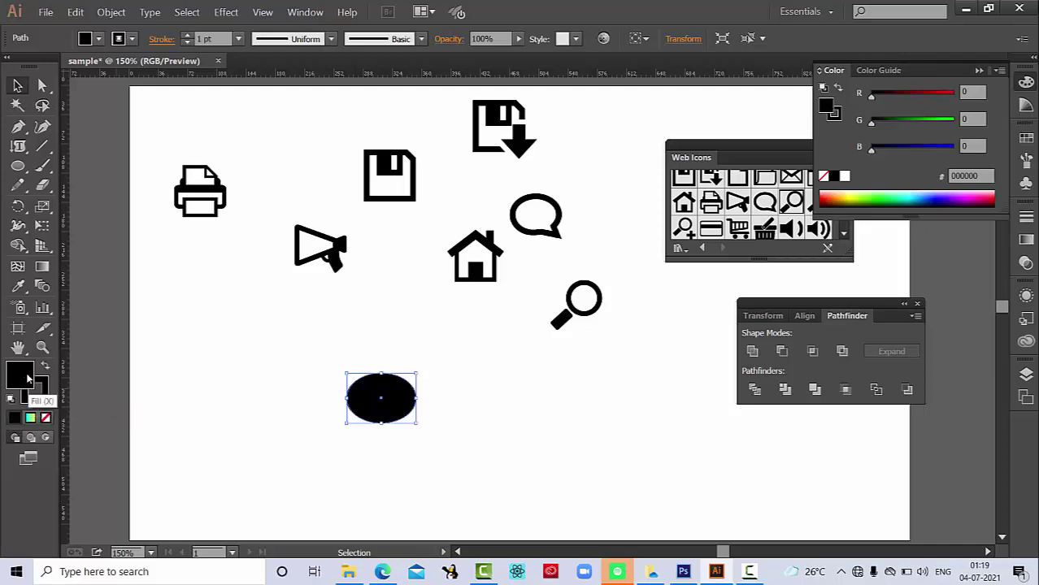
left_click(47, 419)
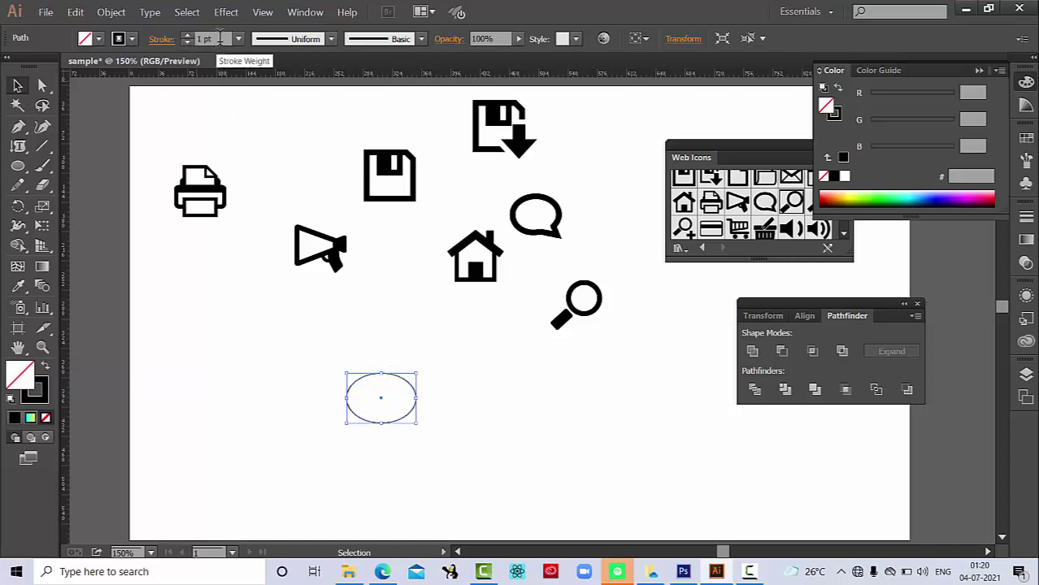
Step: Set the ellipse's stroke weight to 9 pt
left_click(213, 38)
type("4")
key("Return")
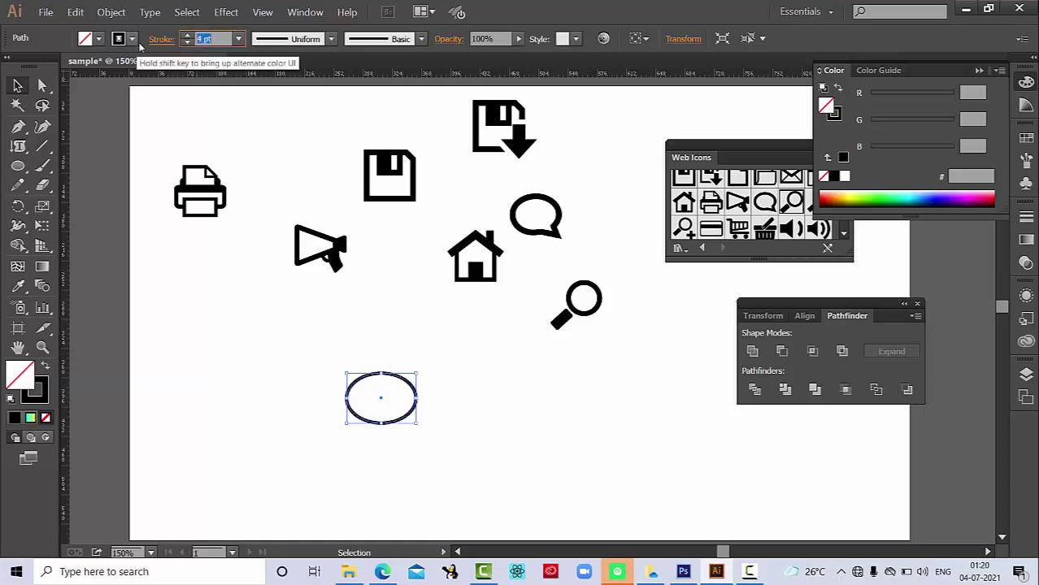
type("12")
key("Return")
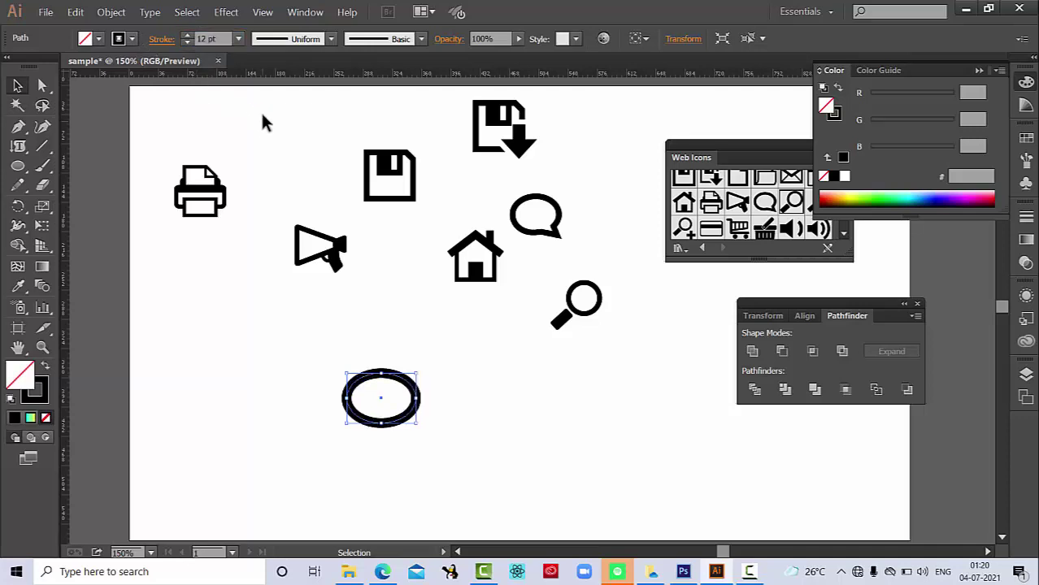
type("1")
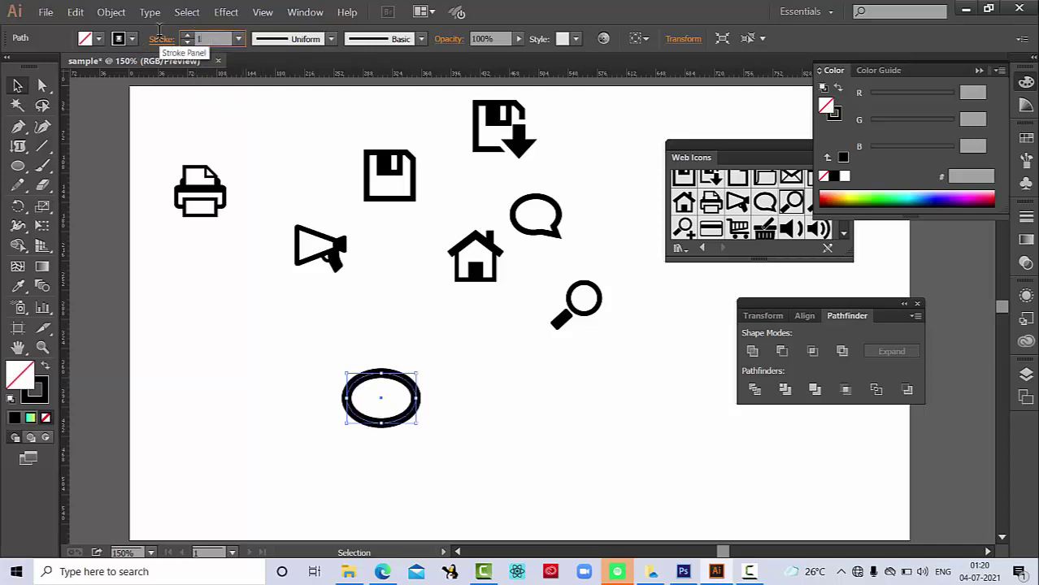
type("0")
key("Return")
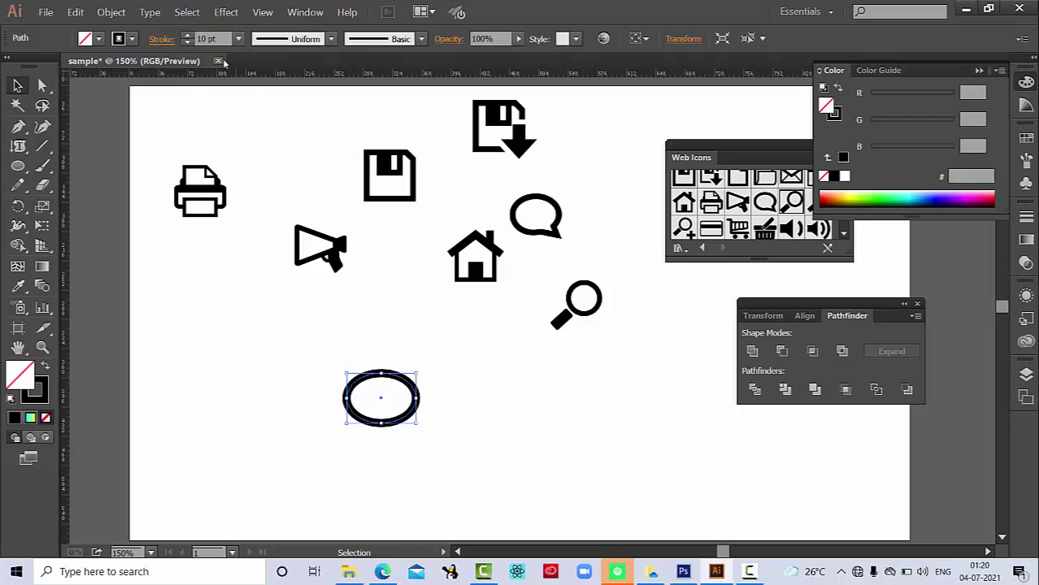
left_click(223, 38)
key("Down")
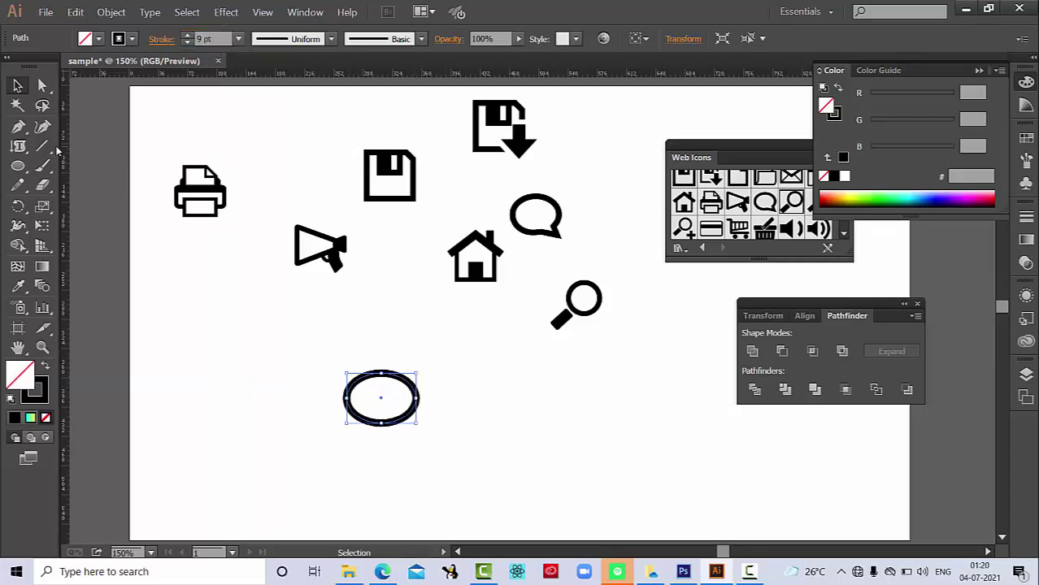
Step: Draw a closed triangular tail with the Pen tool from inside the oval to a lower-right tip
left_click(17, 126)
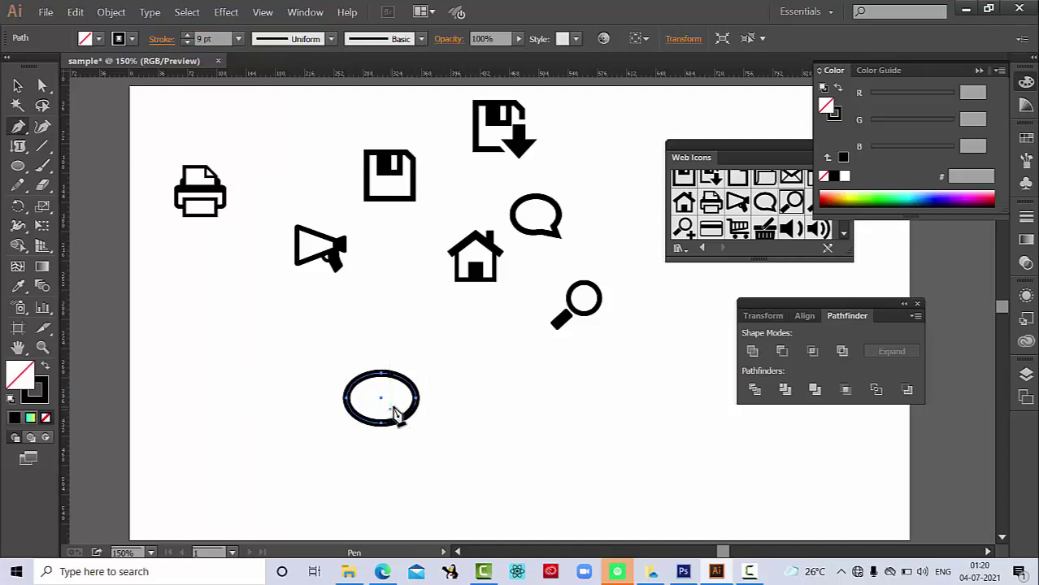
left_click(389, 409)
left_click(403, 392)
left_click(450, 435)
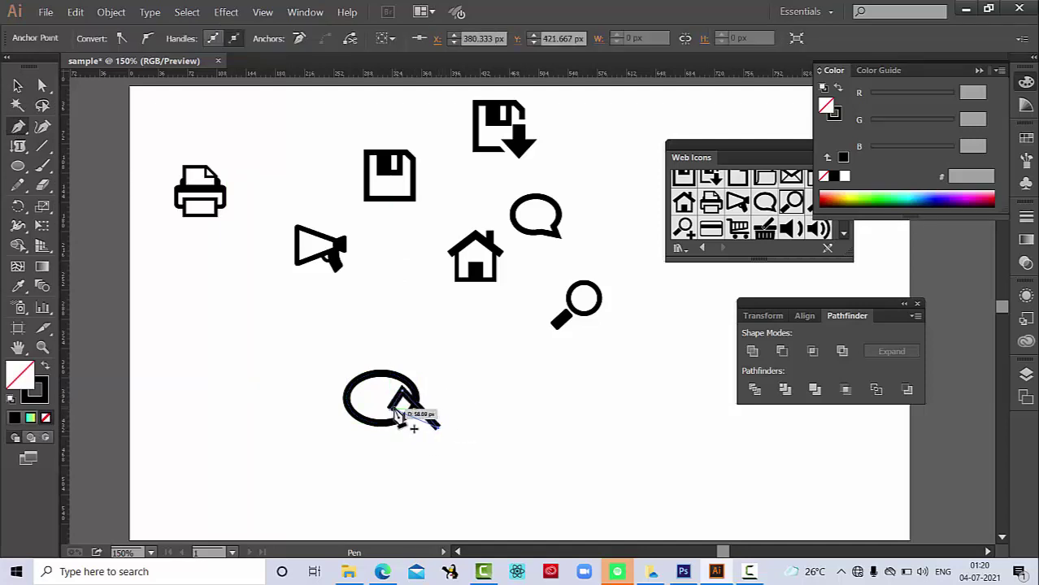
left_click(390, 408)
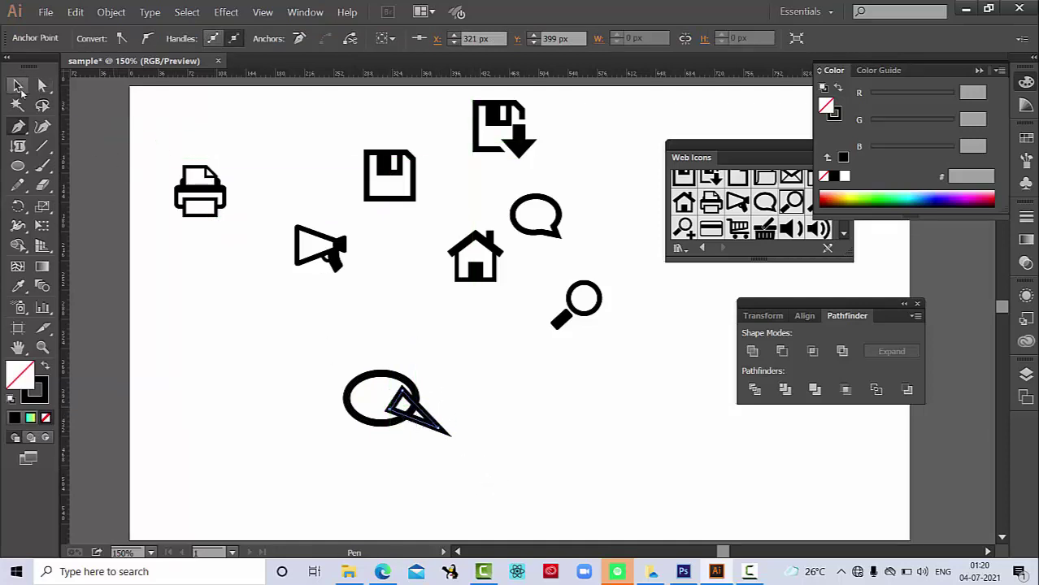
Step: Marquee-select the oval together with its triangular tail
left_click(18, 86)
left_click(459, 351)
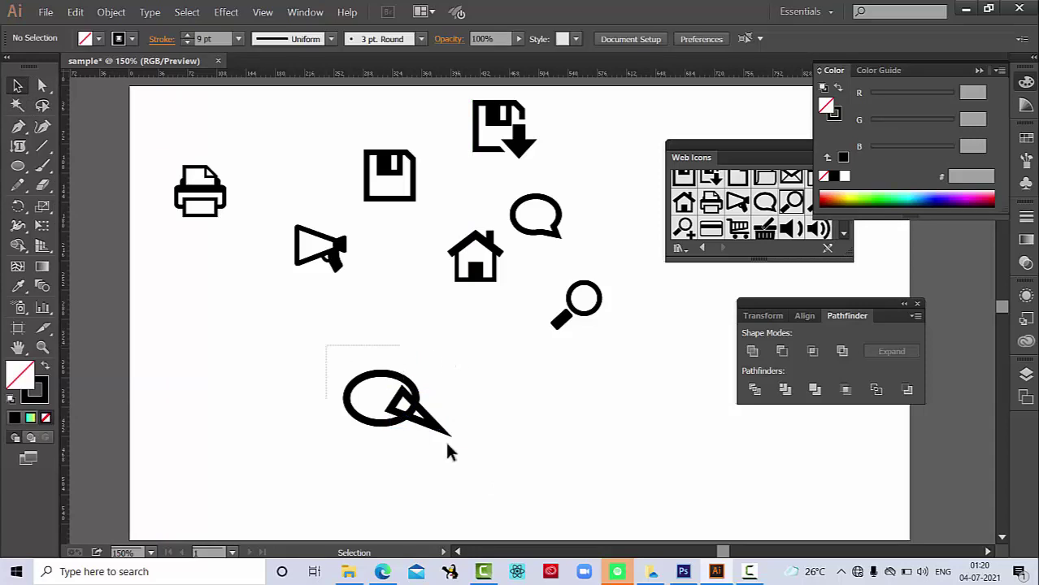
left_click_drag(334, 357, 482, 475)
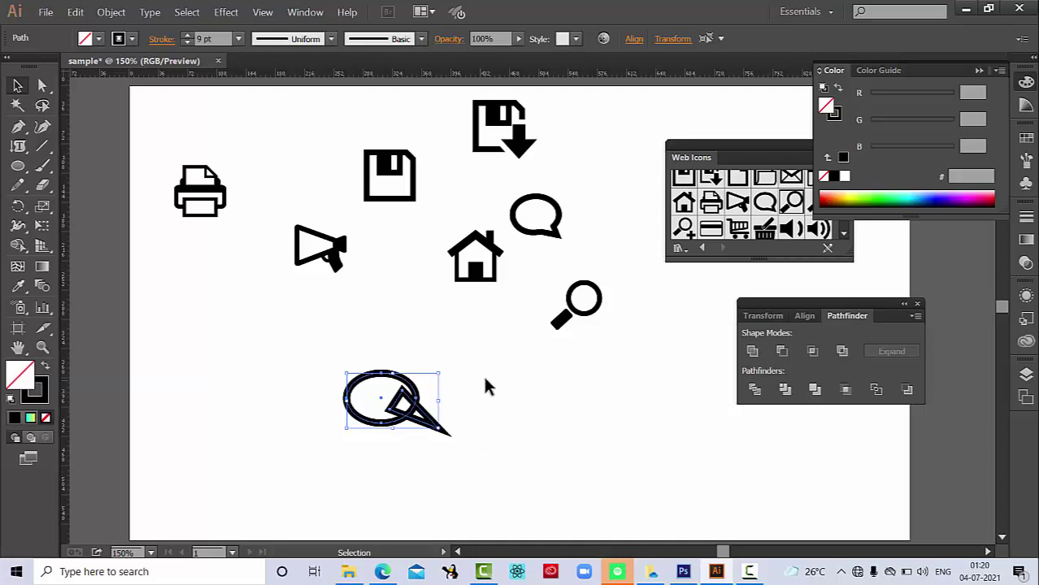
left_click(305, 12)
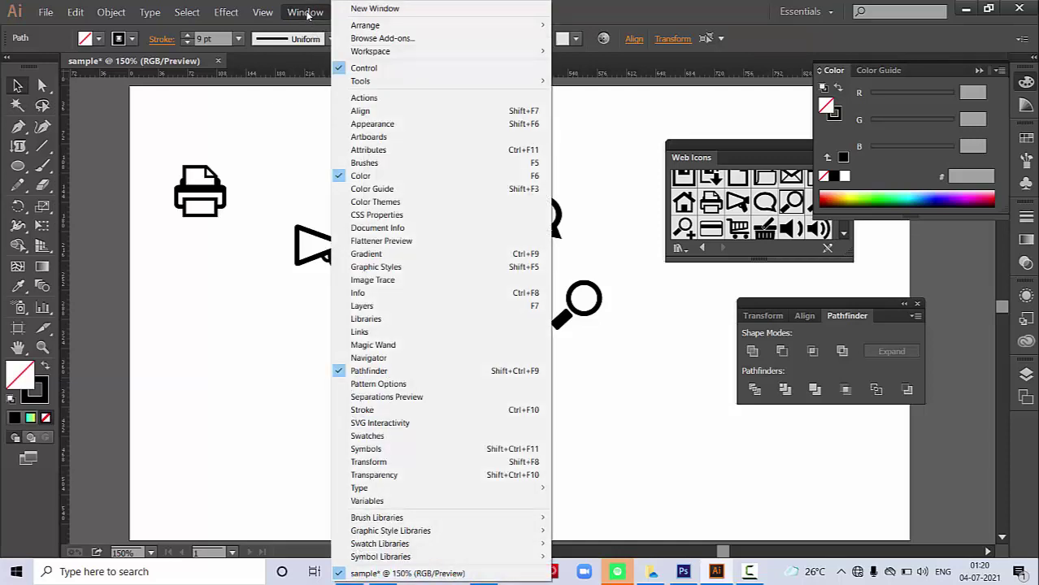
Step: Unite the oval and tail with Pathfinder and move the bubble right, below the magnifier
left_click(854, 327)
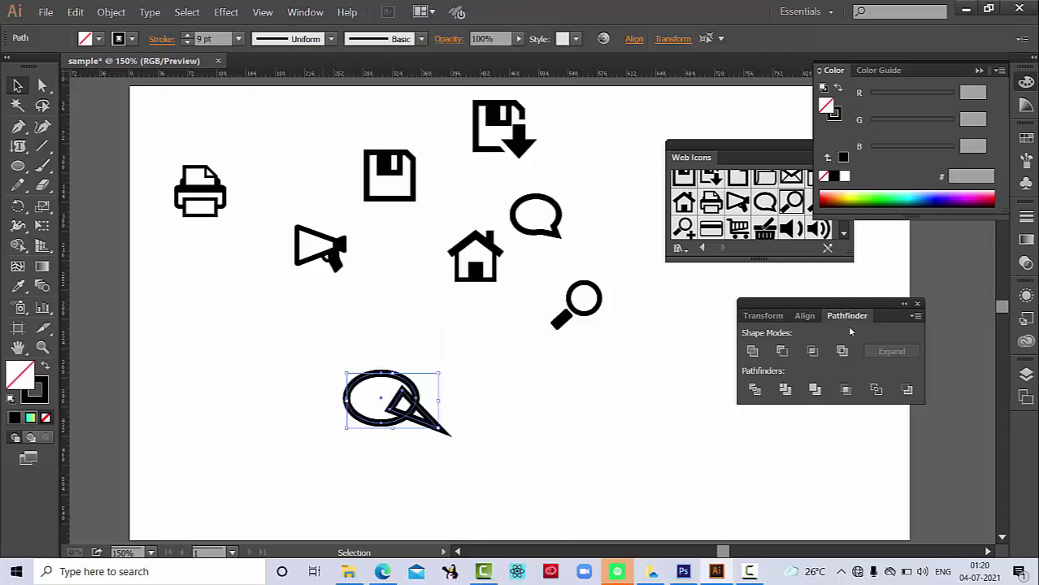
left_click(754, 351)
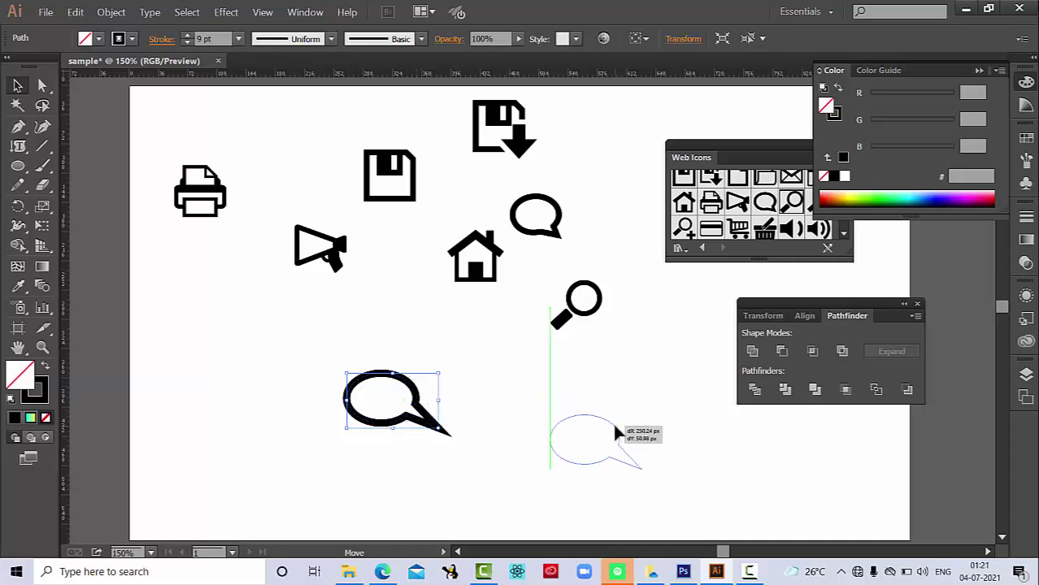
left_click_drag(587, 411, 627, 433)
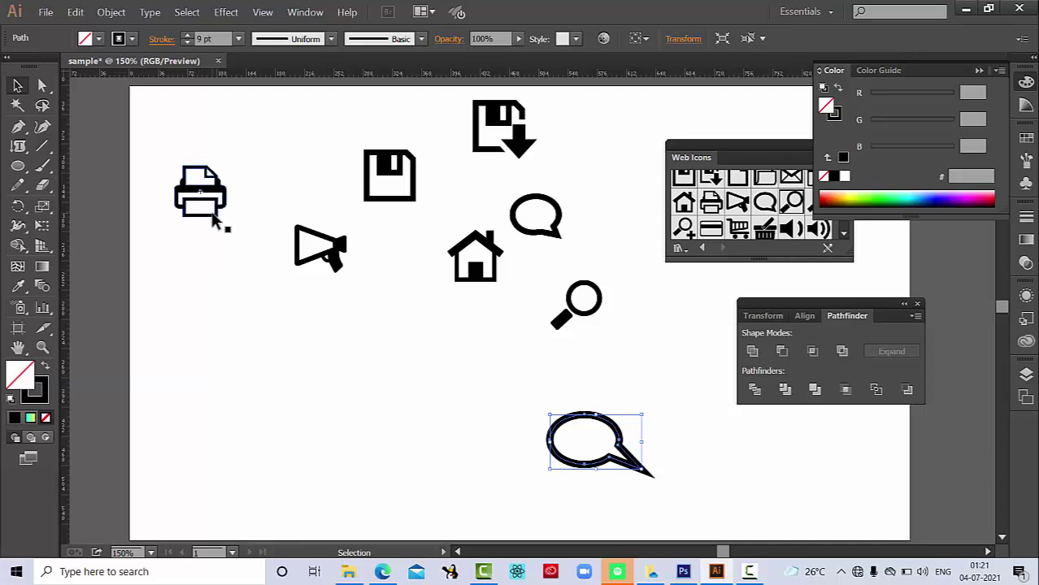
Step: Draw a square below the printer icon and give it a 4 pt stroke
scroll(180, 186, "up", 2)
scroll(180, 186, "up", 1)
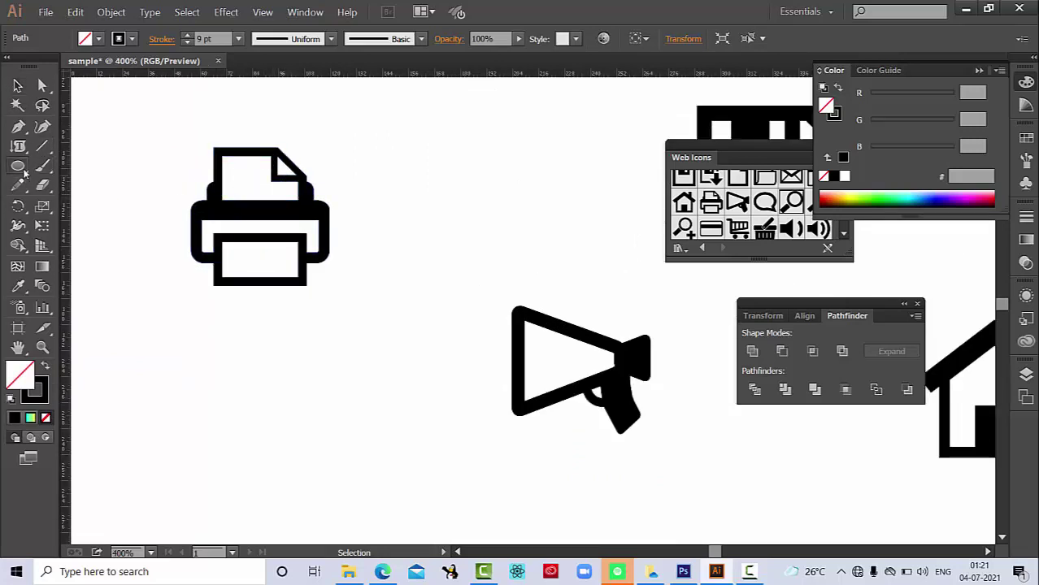
left_click_drag(17, 166, 74, 168)
left_click_drag(260, 364, 356, 464)
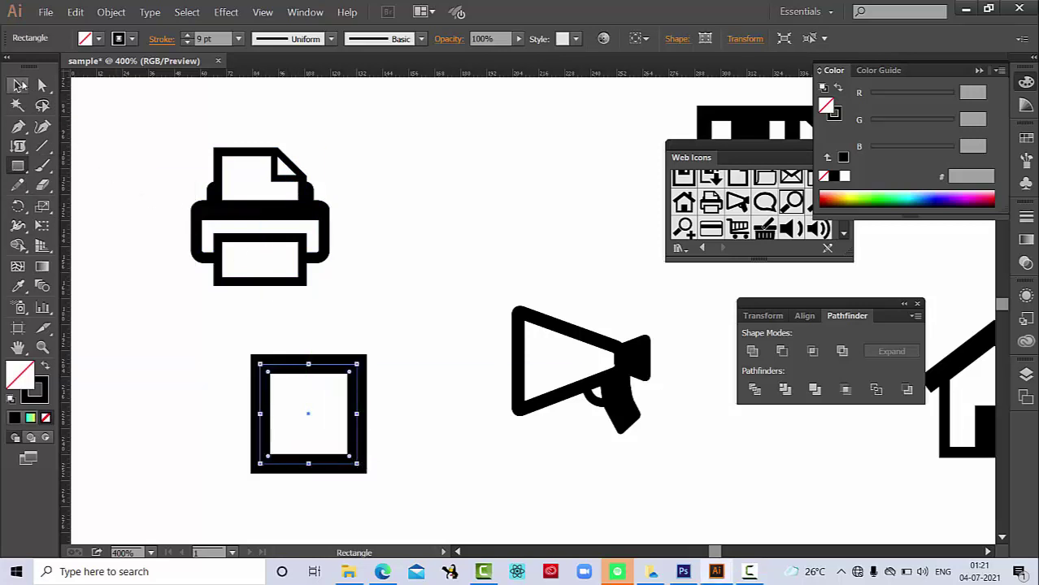
left_click(18, 85)
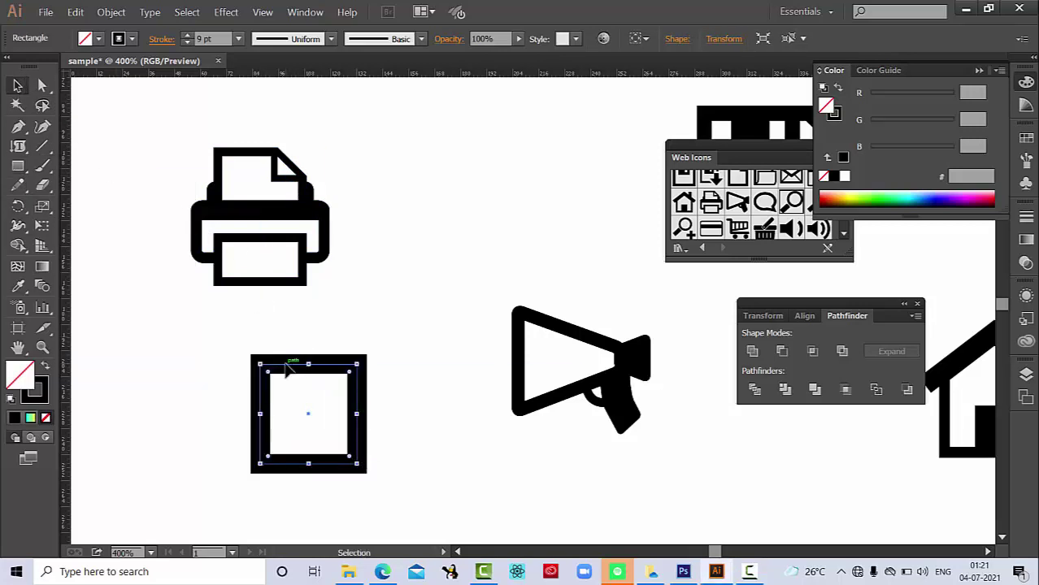
left_click(210, 39)
type("4")
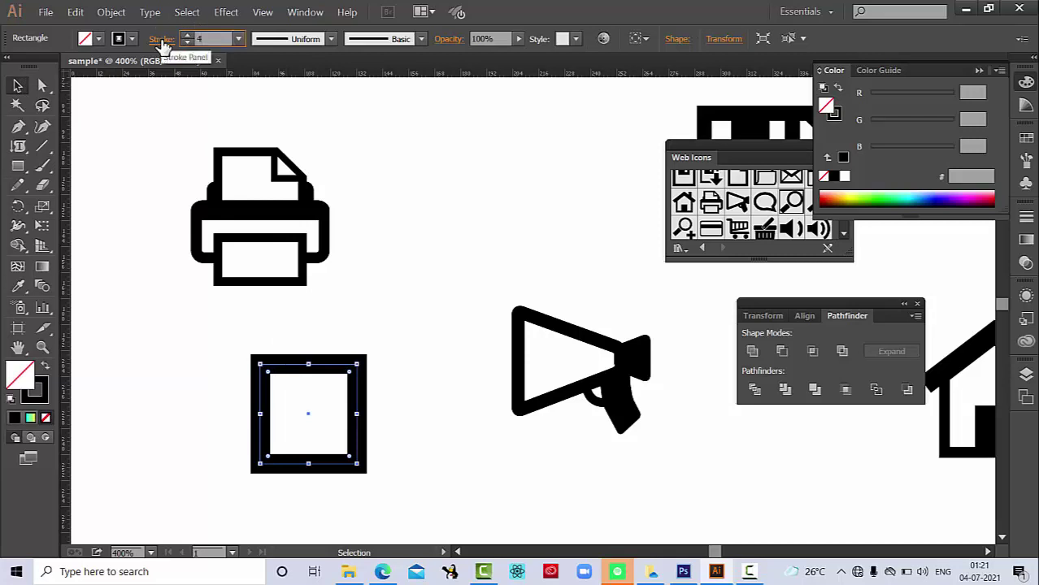
key("Return")
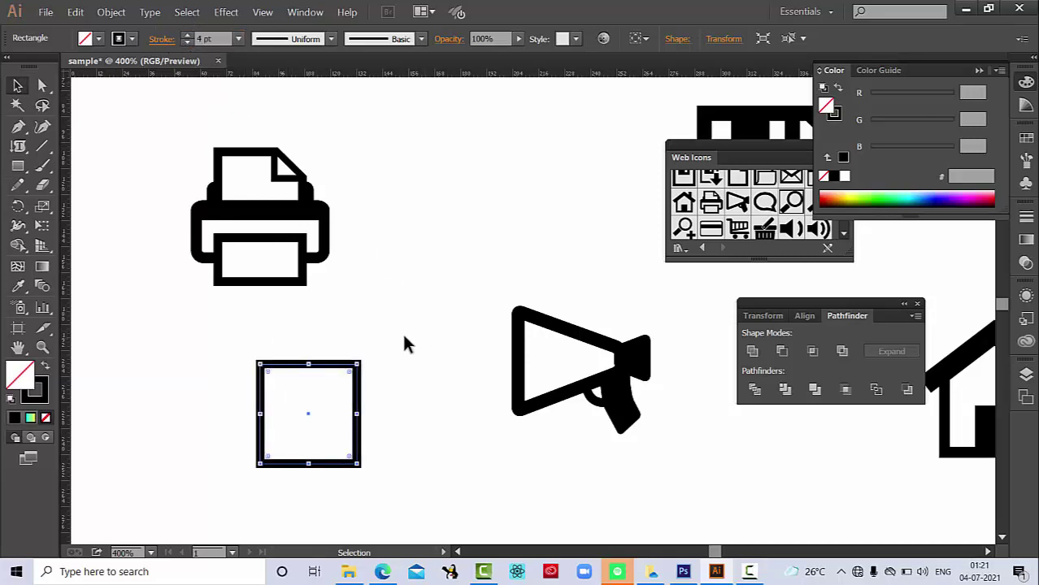
Step: Draw a diagonal line across the square's top-right corner and select both shapes
left_click(43, 147)
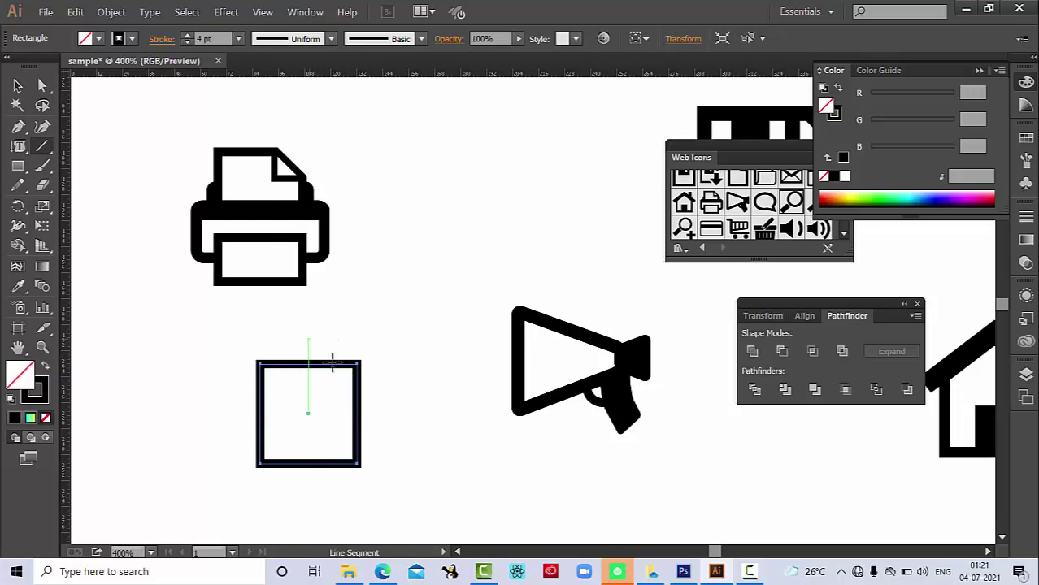
left_click_drag(308, 339, 397, 419)
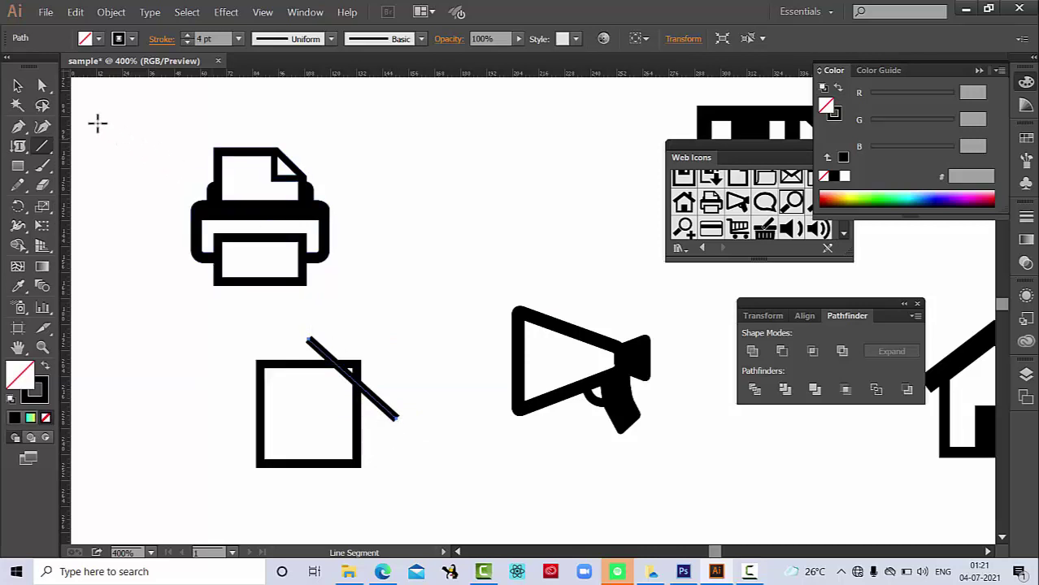
left_click(18, 85)
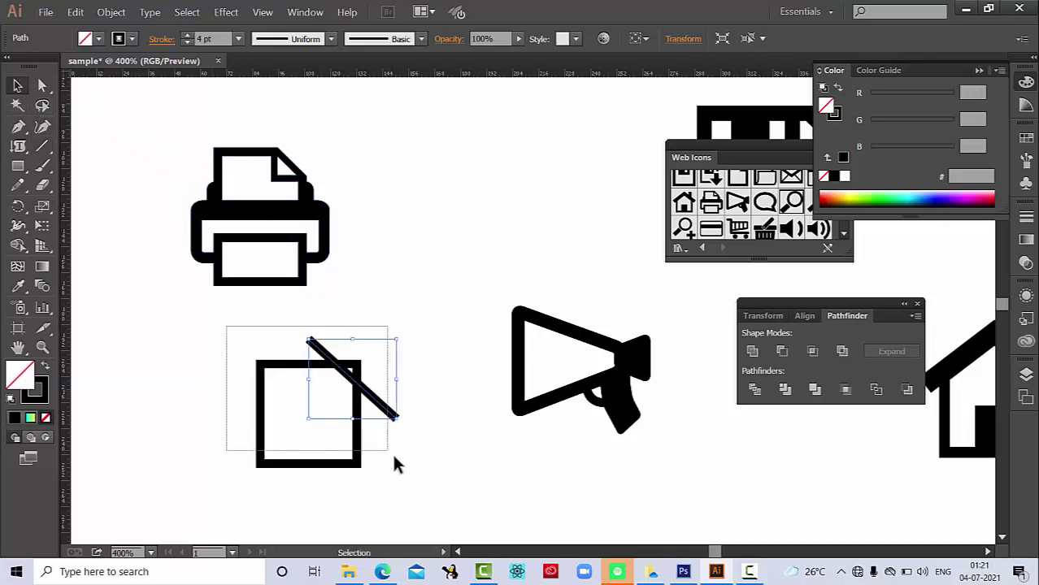
left_click_drag(227, 333, 433, 490)
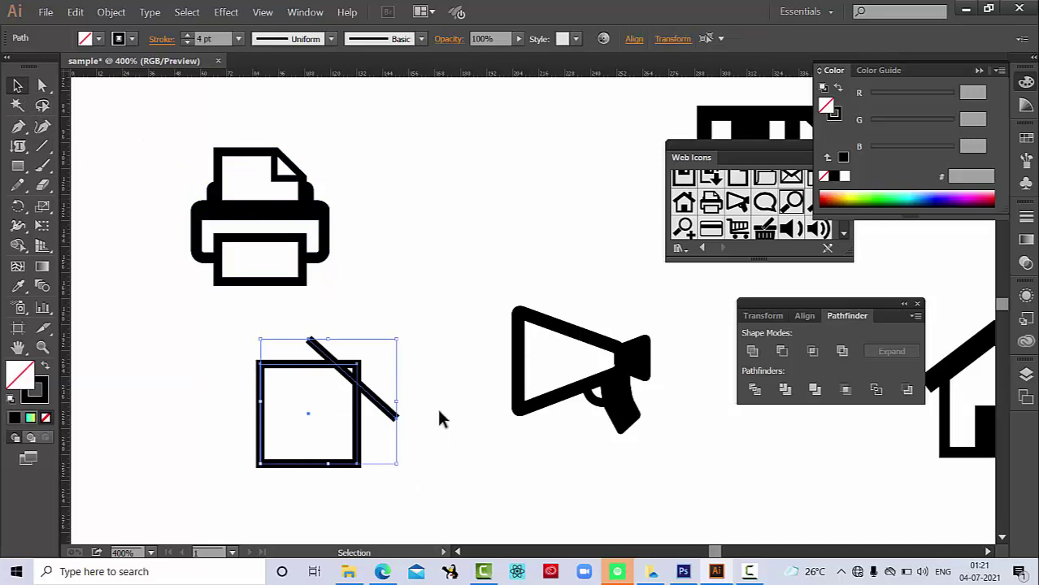
Step: Divide the square along the diagonal, ungroup it, and delete the two corner pieces
left_click(755, 390)
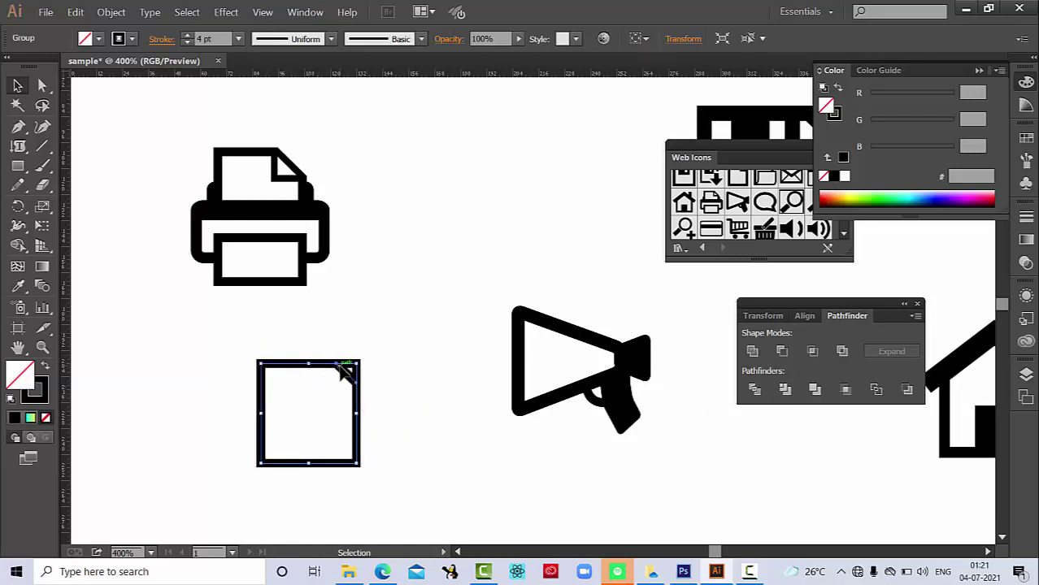
right_click(340, 368)
left_click(376, 434)
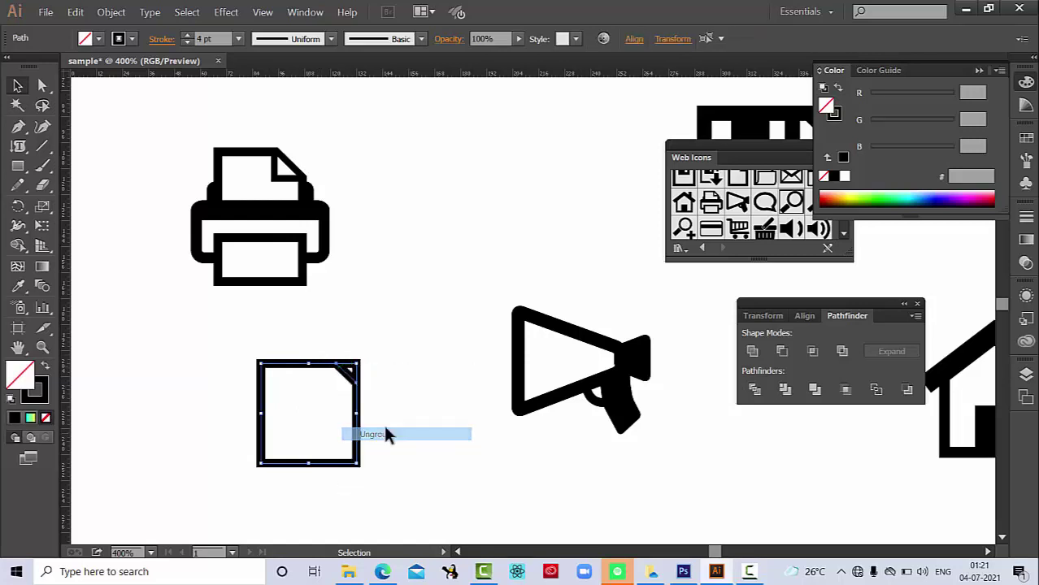
left_click(390, 370)
left_click(359, 368)
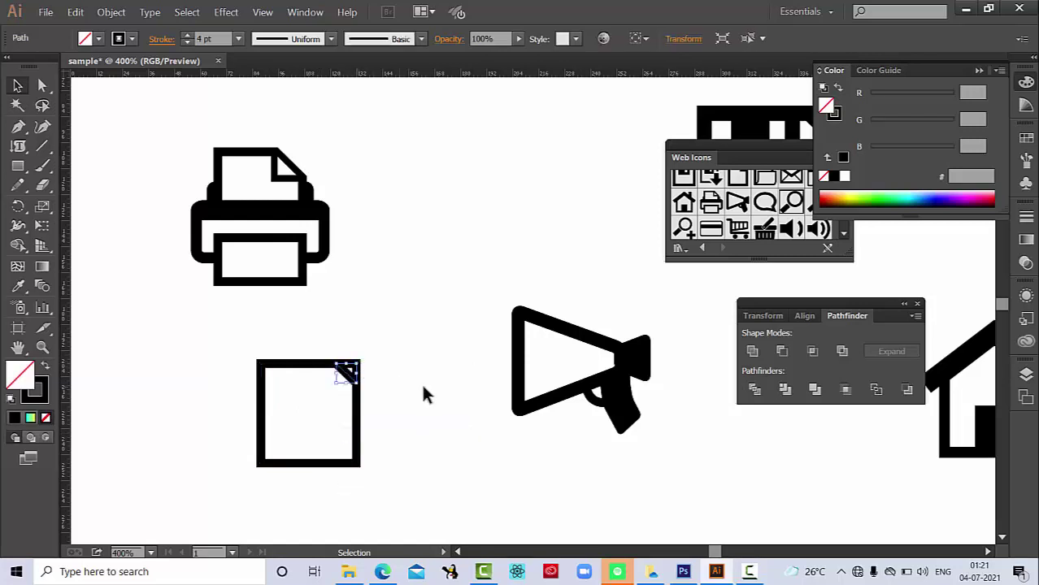
key("Delete")
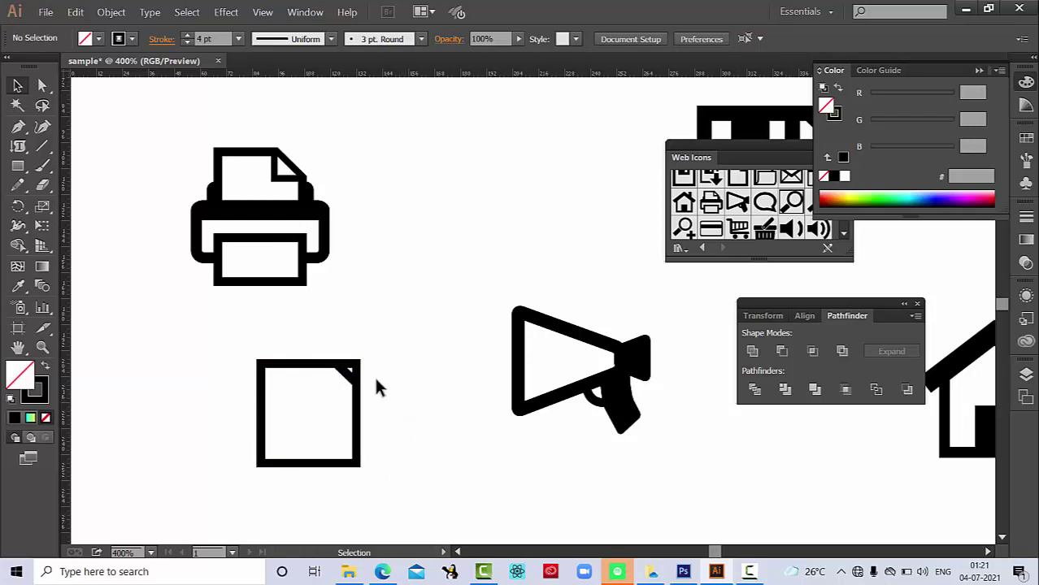
left_click(356, 371)
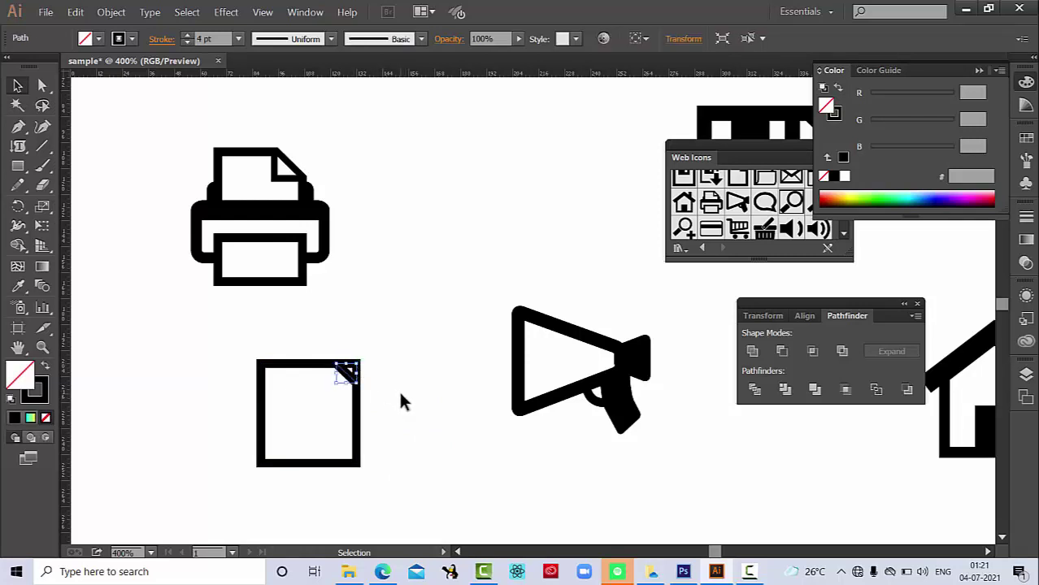
key("Delete")
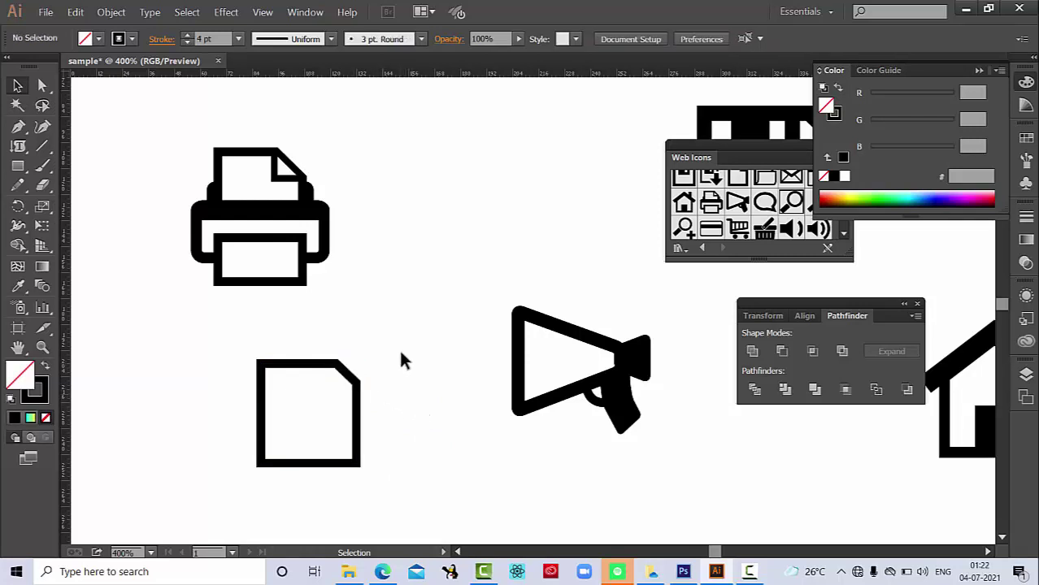
Step: Draw the fold line at the page's clipped corner with the Pen tool
left_click(18, 126)
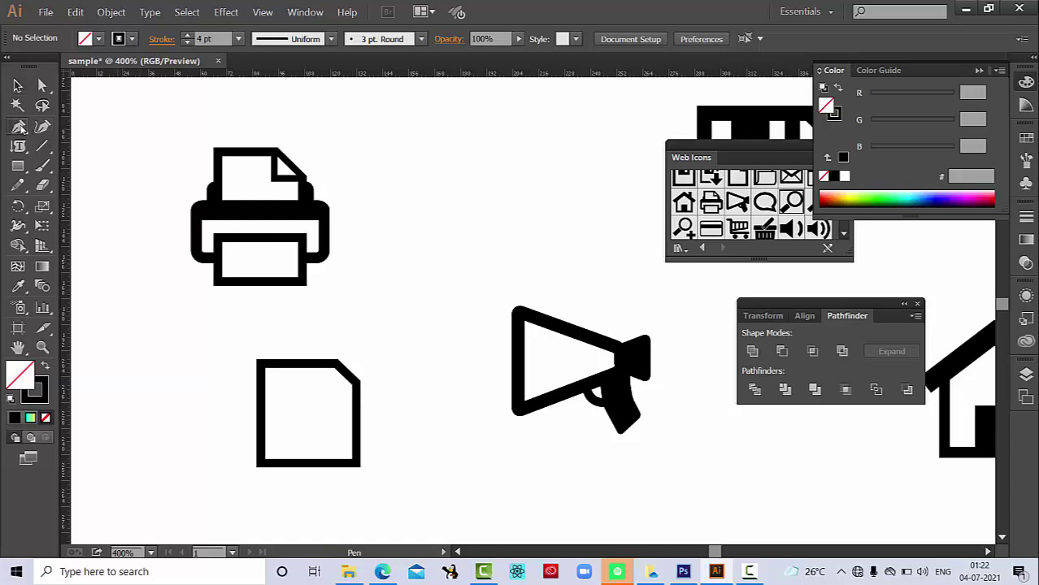
left_click(333, 364)
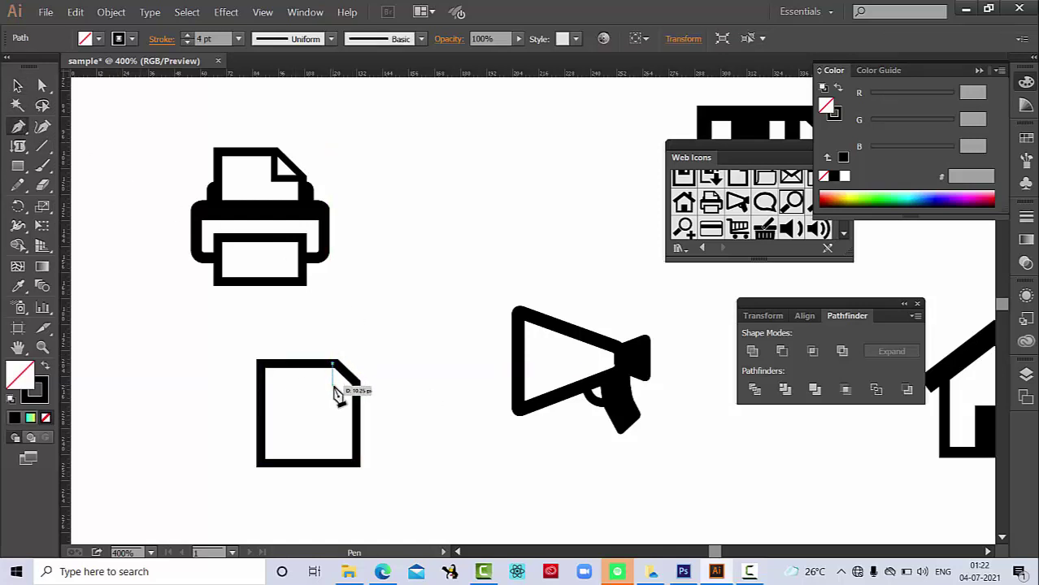
left_click(333, 387)
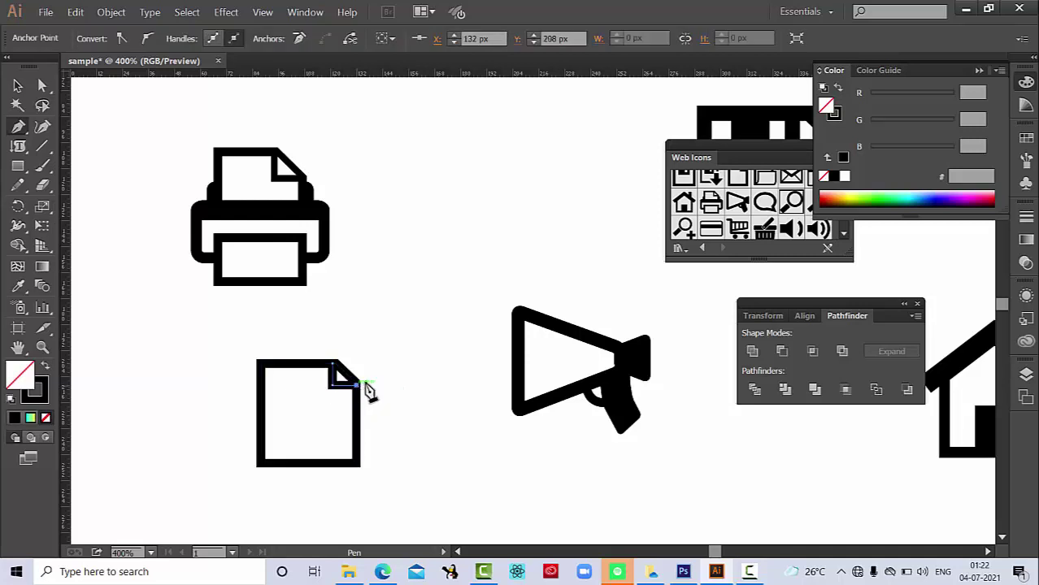
left_click(18, 86)
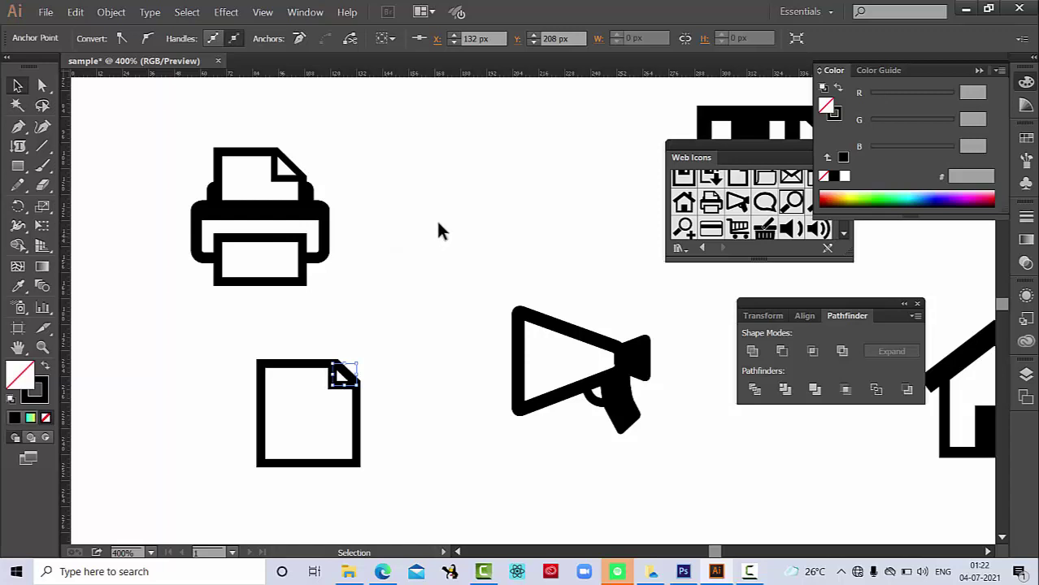
Step: Give the folded-corner shape a 3 pt stroke and deselect it
left_click(336, 385)
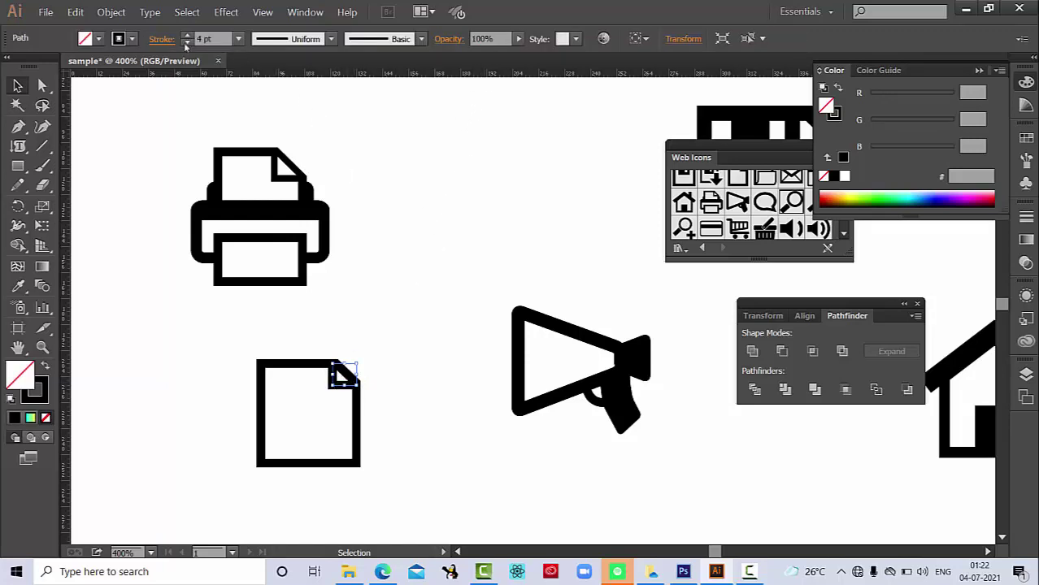
left_click(209, 38)
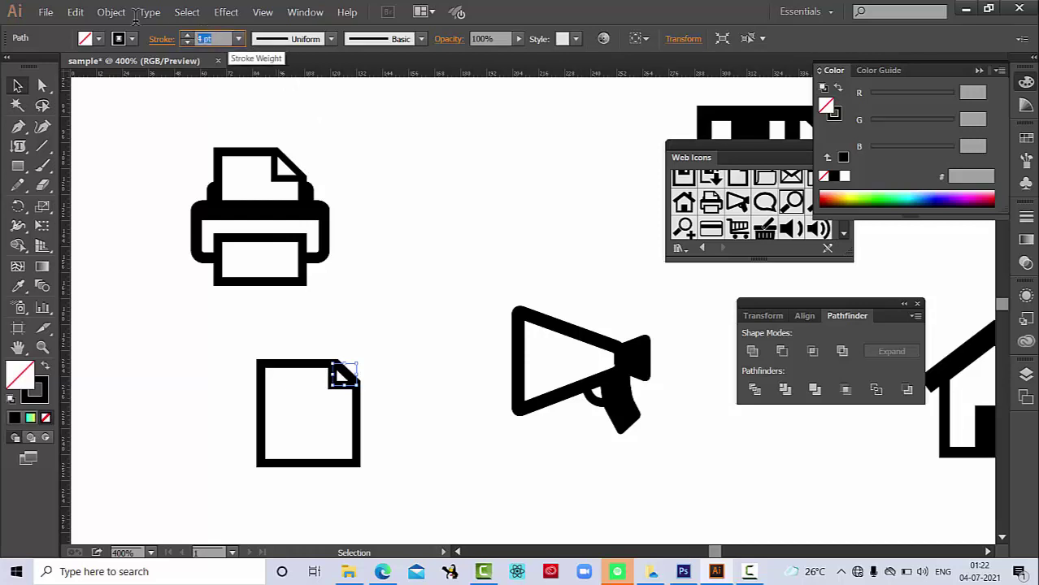
type("3")
key("Return")
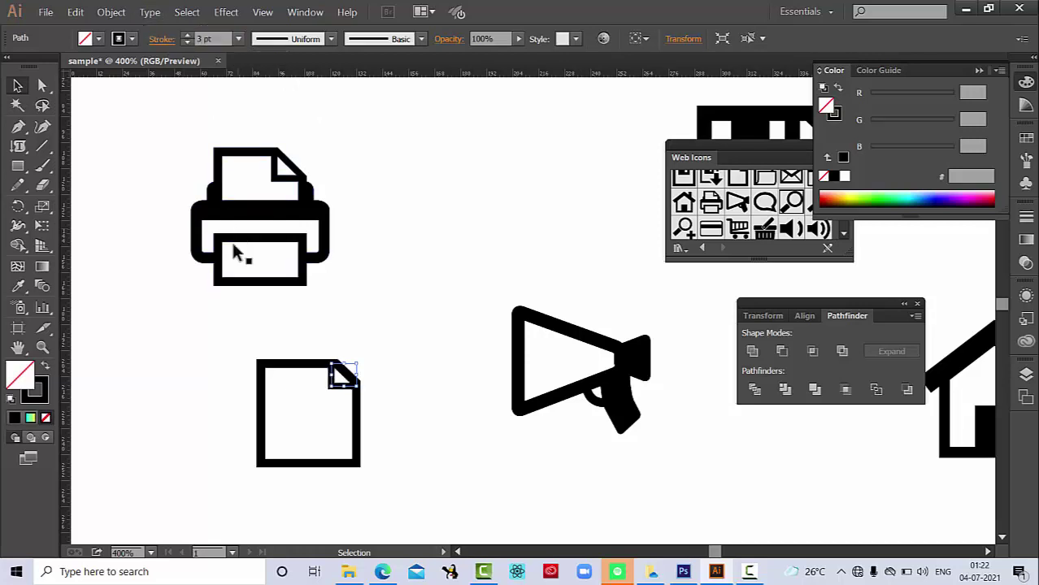
left_click(158, 299)
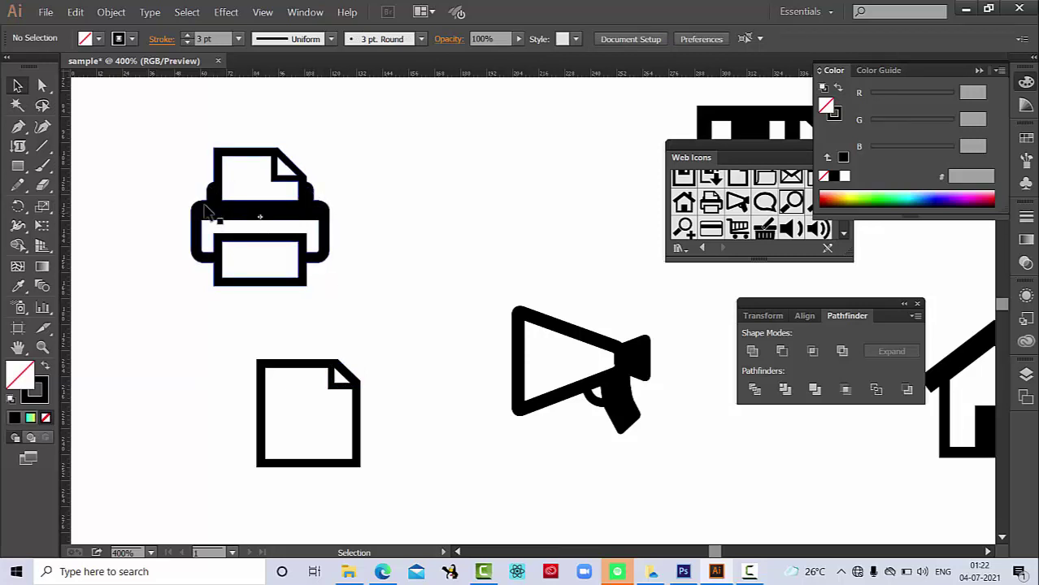
Step: Draw a wide rounded rectangle to the right of the printer icon
left_click(19, 167)
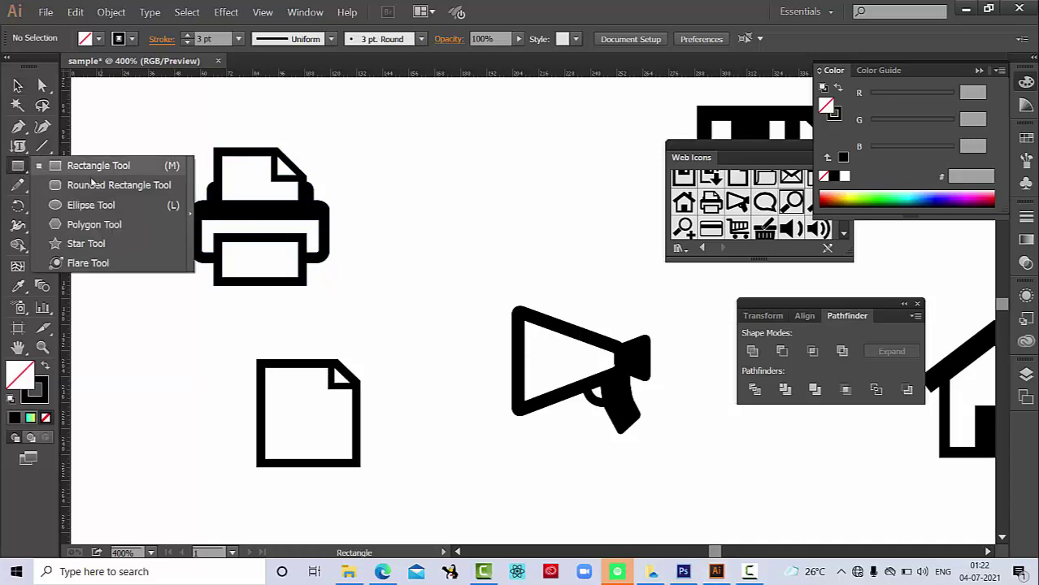
left_click(95, 185)
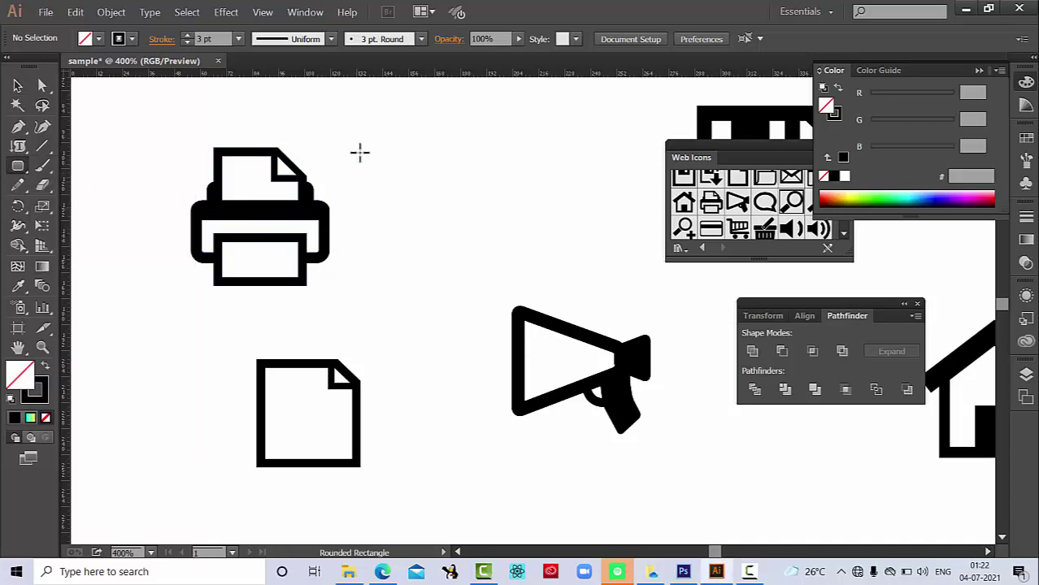
mouse_move(359, 148)
left_mouse_down()
mouse_move(619, 302)
mouse_move(437, 205)
mouse_move(616, 277)
mouse_move(687, 294)
mouse_move(747, 290)
left_mouse_up()
Step: Fill the rounded rectangle solid black and remove its outline
left_click(20, 84)
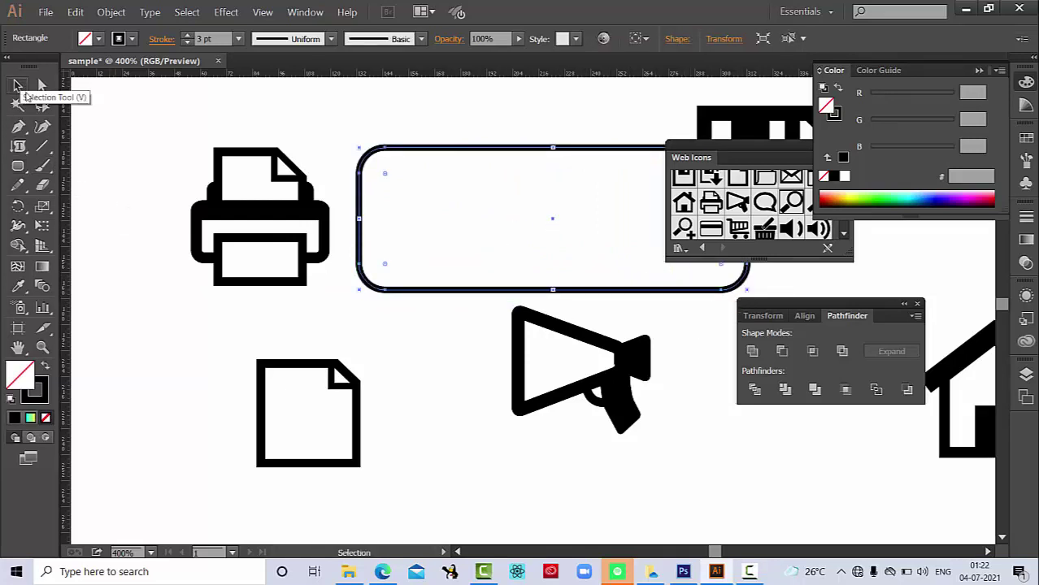
double_click(17, 385)
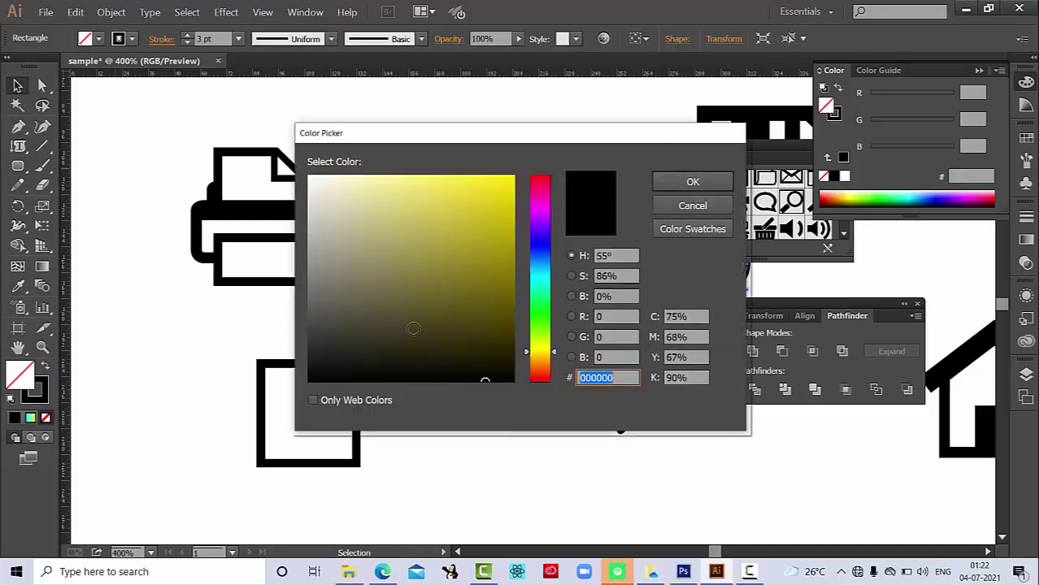
left_click(693, 181)
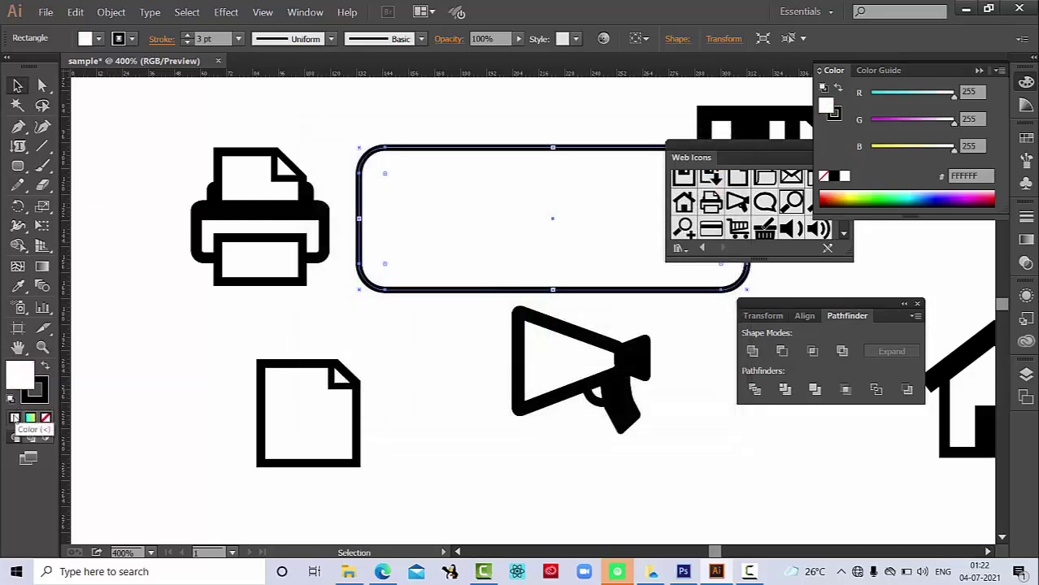
double_click(22, 377)
left_click_drag(436, 338, 444, 381)
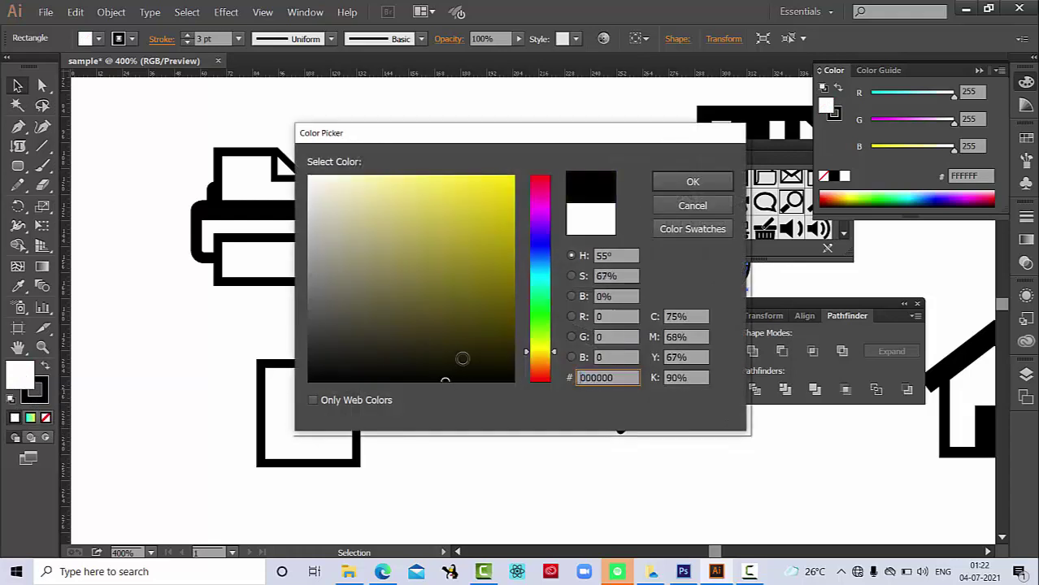
left_click(687, 183)
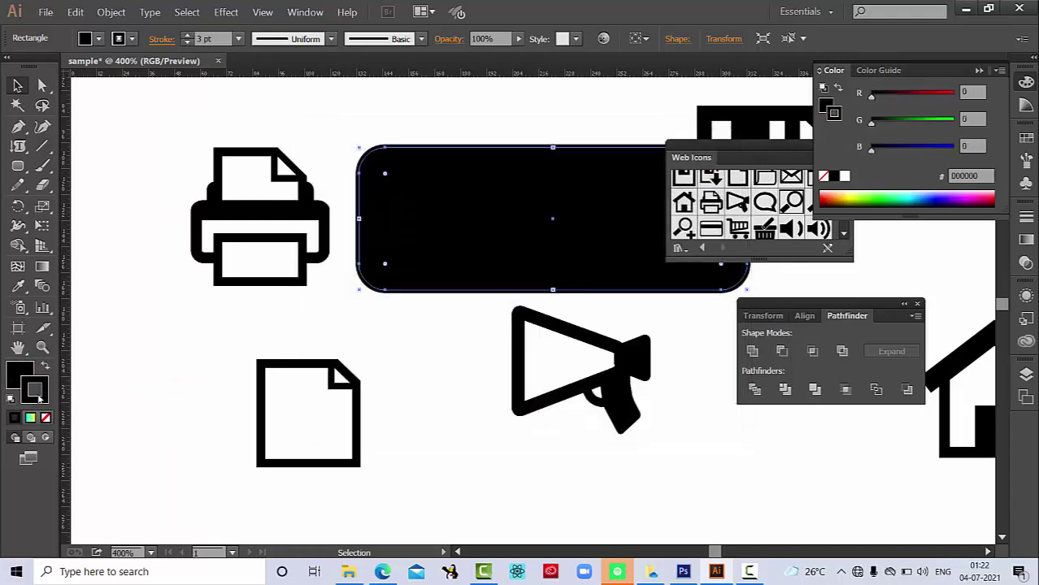
left_click(45, 419)
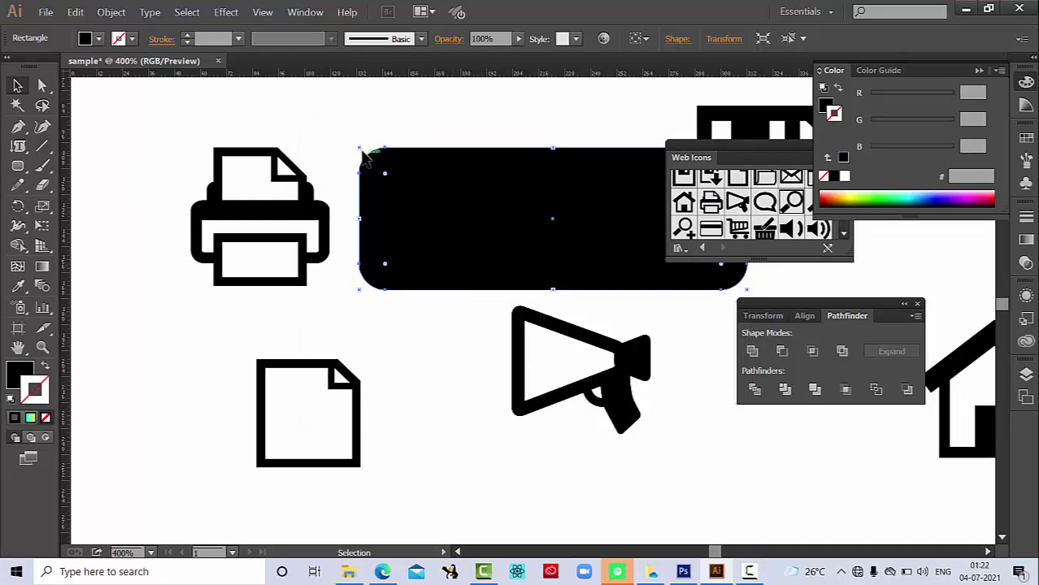
Step: Shrink the black rounded rectangle, reduce its corner radius, and place it under the page shape
left_click_drag(359, 144, 533, 211)
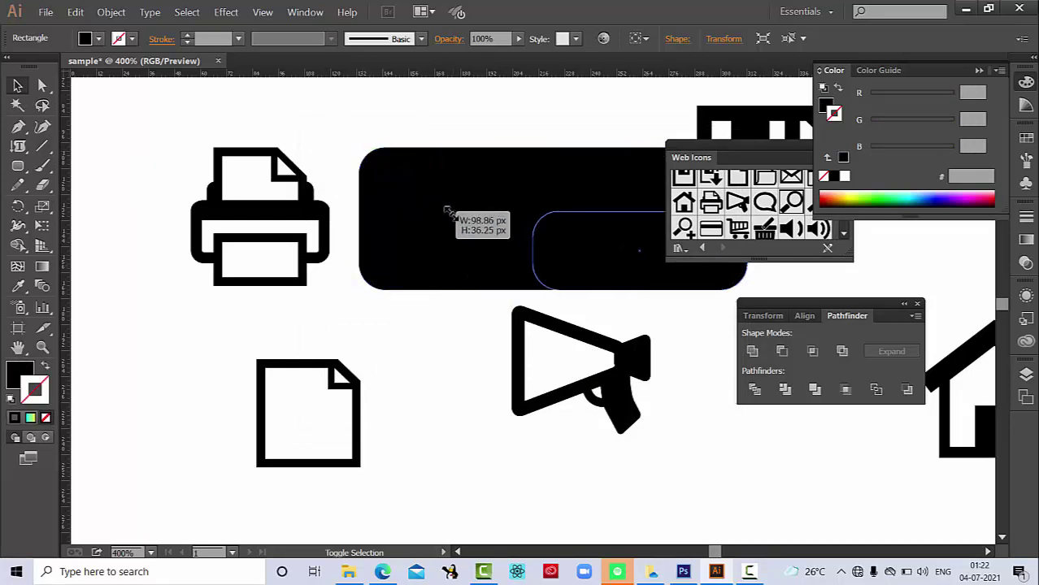
mouse_move(605, 248)
left_mouse_down()
mouse_move(268, 472)
mouse_move(275, 480)
mouse_move(269, 471)
left_mouse_up()
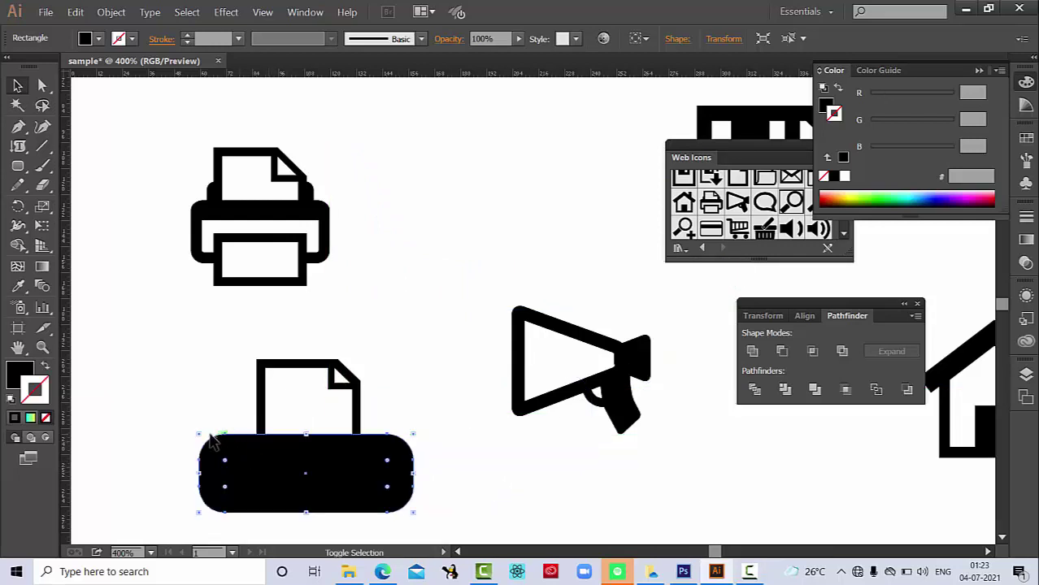
key("ctrl+z")
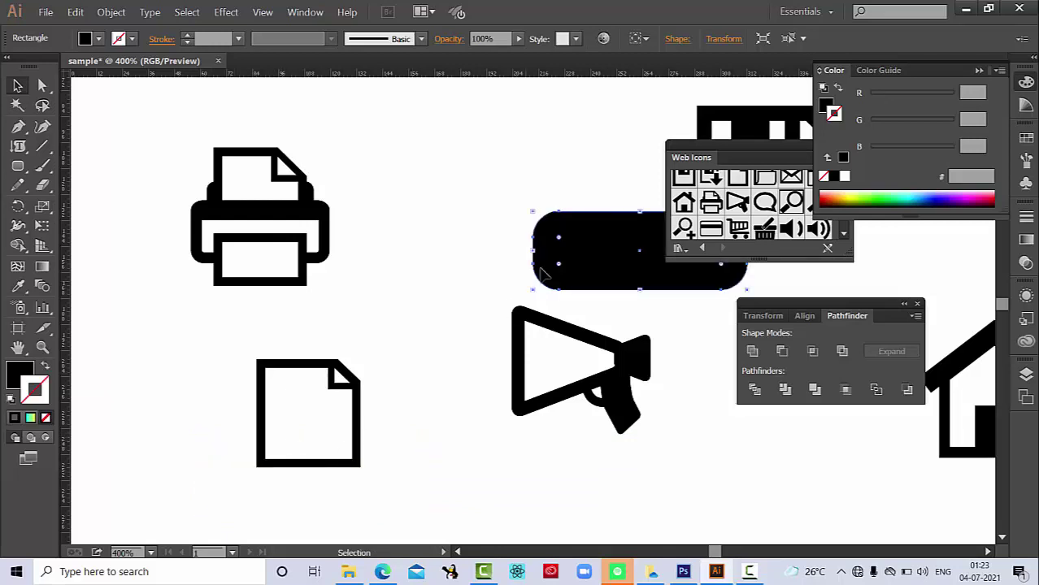
mouse_move(558, 240)
left_mouse_down()
mouse_move(550, 218)
mouse_move(543, 226)
mouse_move(572, 227)
left_mouse_up()
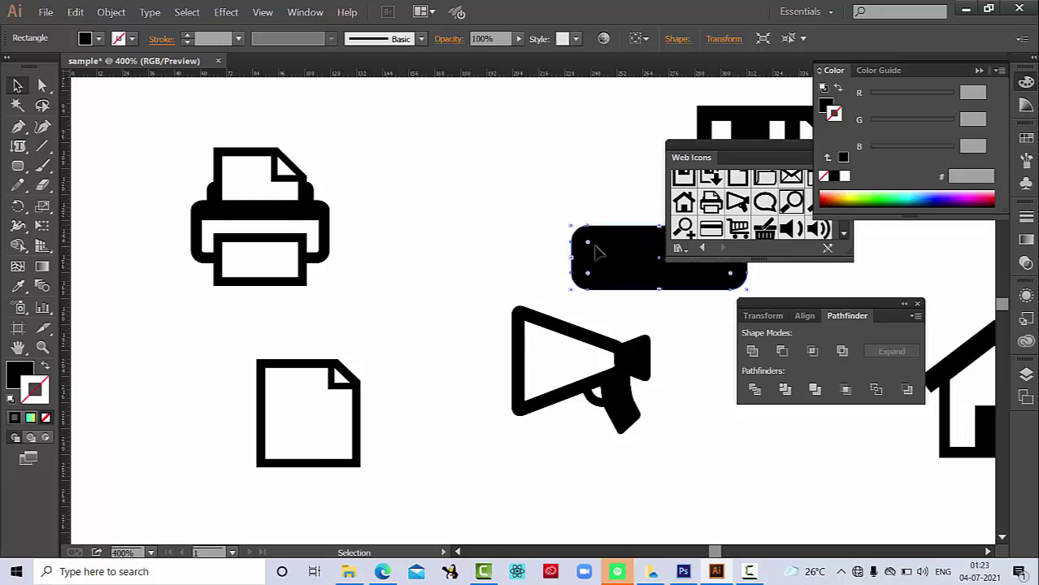
mouse_move(626, 252)
left_mouse_down()
mouse_move(278, 467)
mouse_move(233, 449)
left_mouse_up()
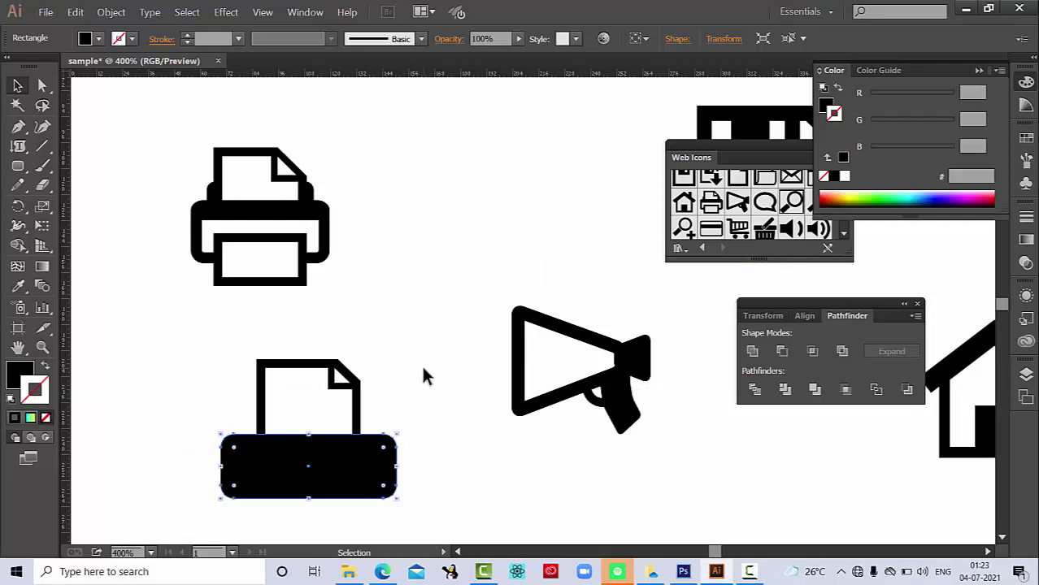
left_click(399, 367)
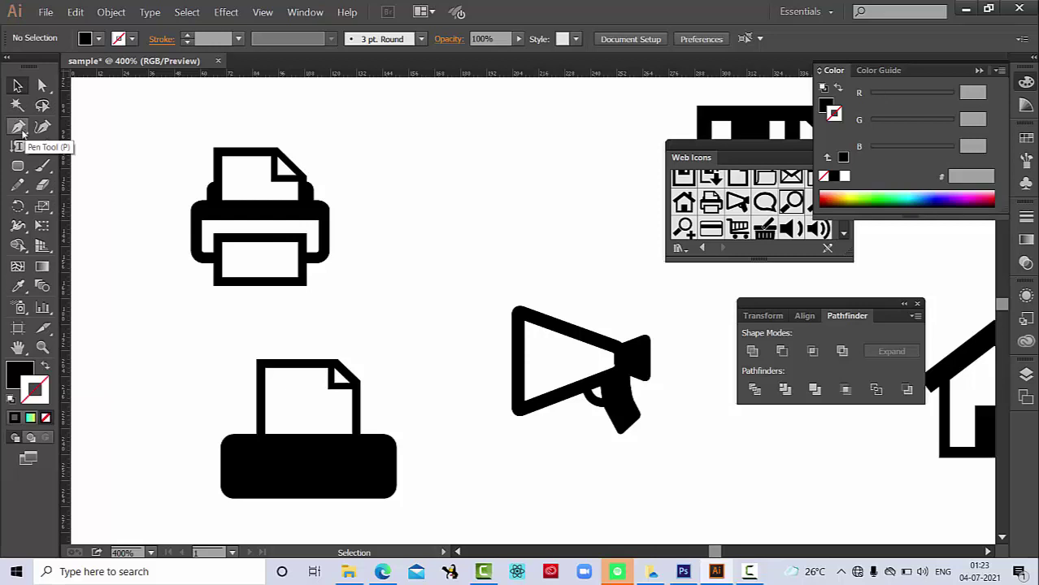
Step: Draw a rectangle inside the black printer body and fill it white (FFFFFF)
left_click(18, 166)
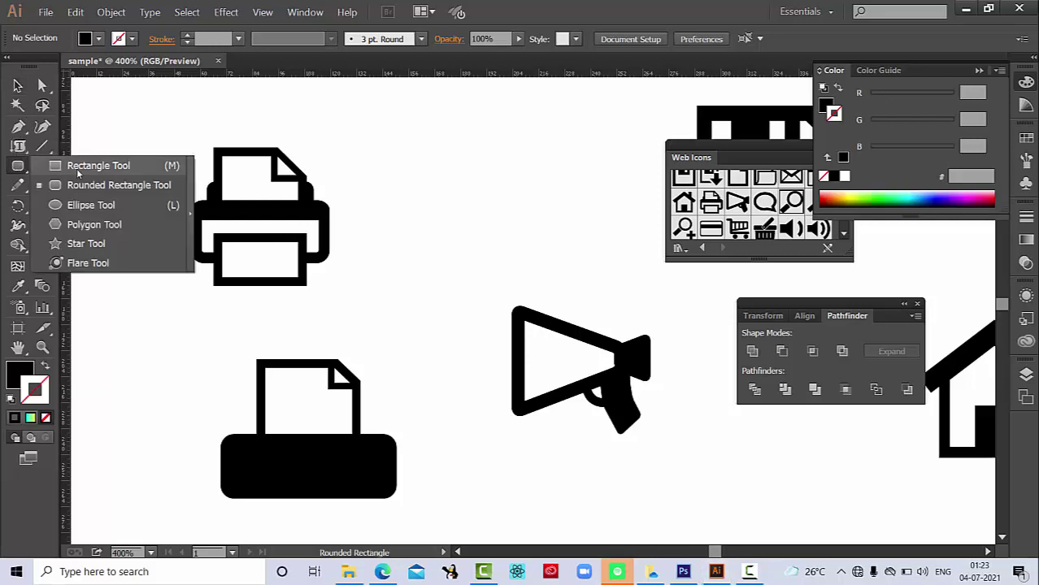
left_click_drag(238, 456, 379, 490)
left_click(18, 379)
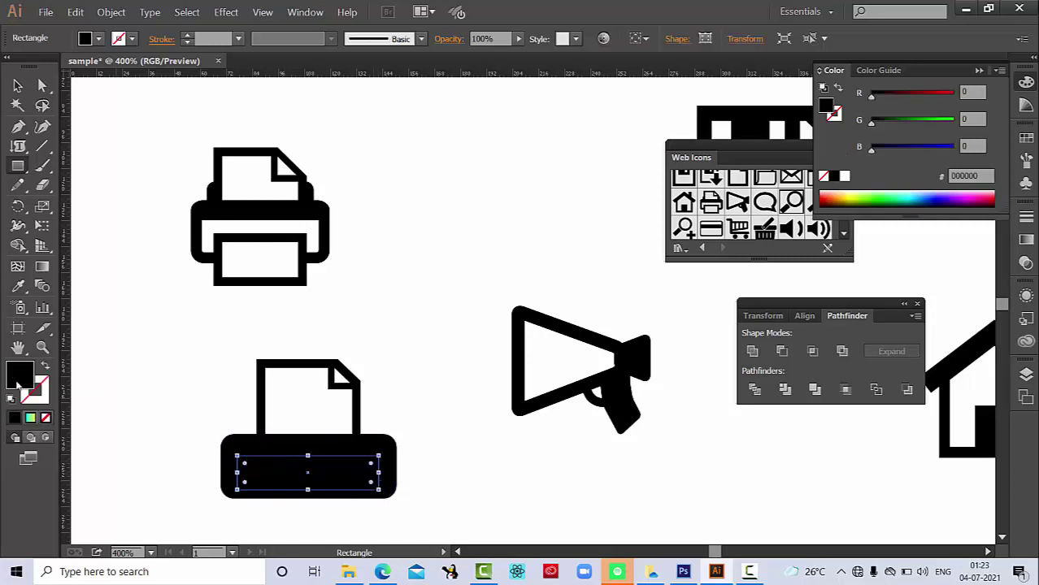
double_click(17, 378)
left_click_drag(455, 329, 482, 380)
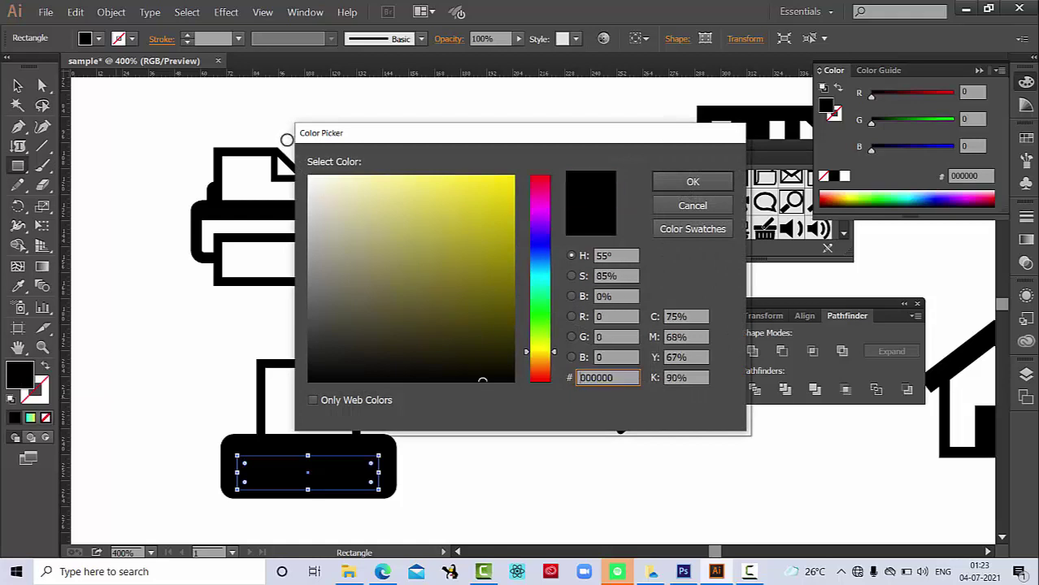
left_click_drag(370, 190, 289, 161)
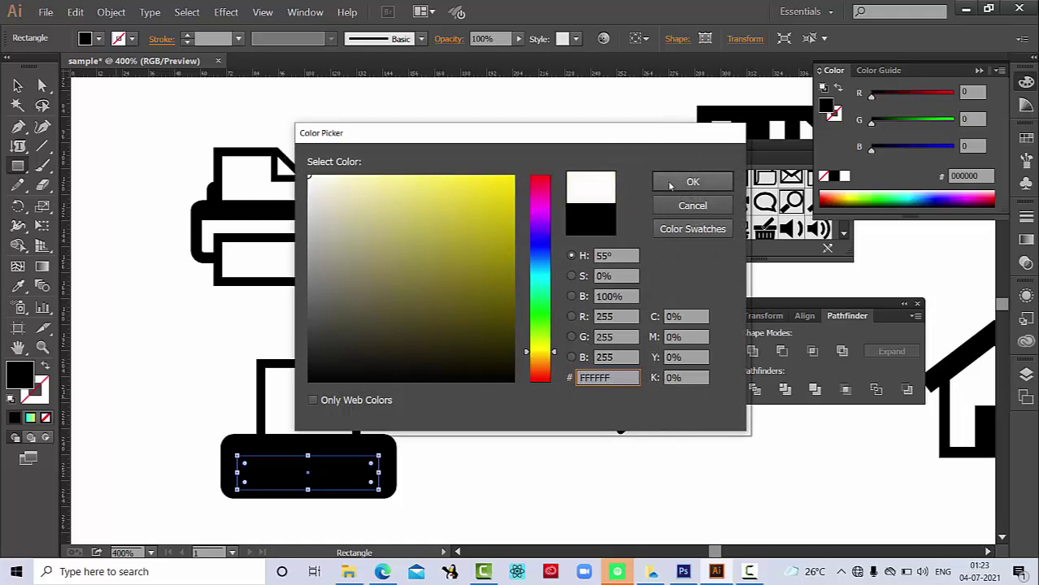
left_click(692, 181)
left_click(18, 85)
left_click(422, 236)
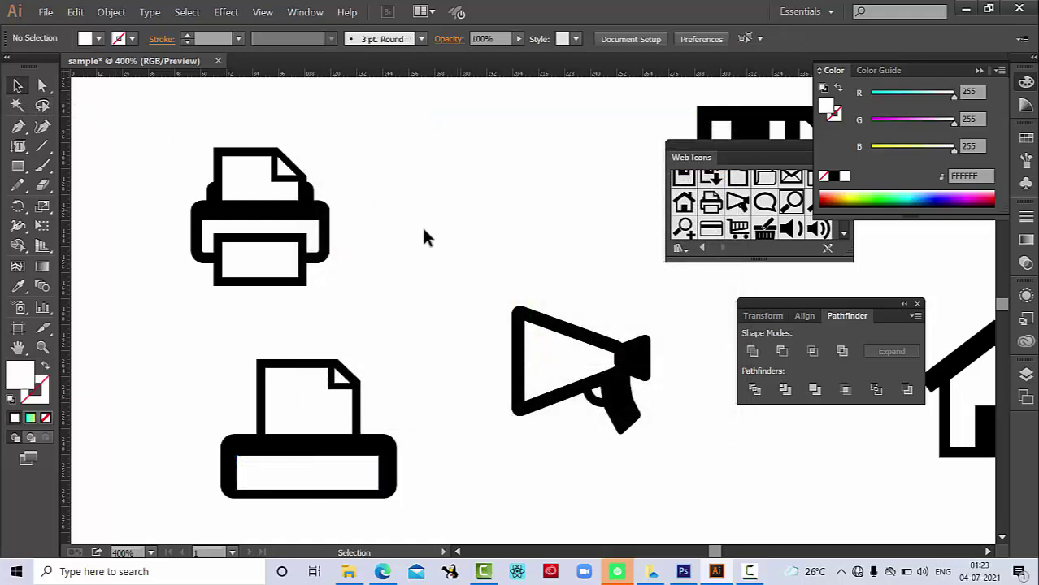
scroll(403, 332, "down", 2)
scroll(415, 358, "down", 1)
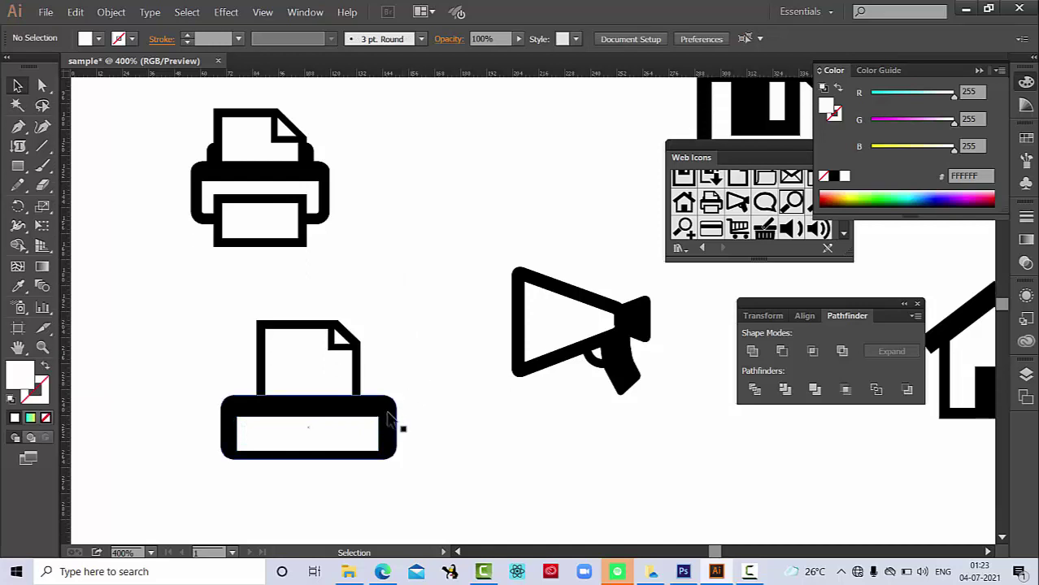
Step: Draw a tray rectangle below the printer body with a black 3 pt outline
left_click(18, 165)
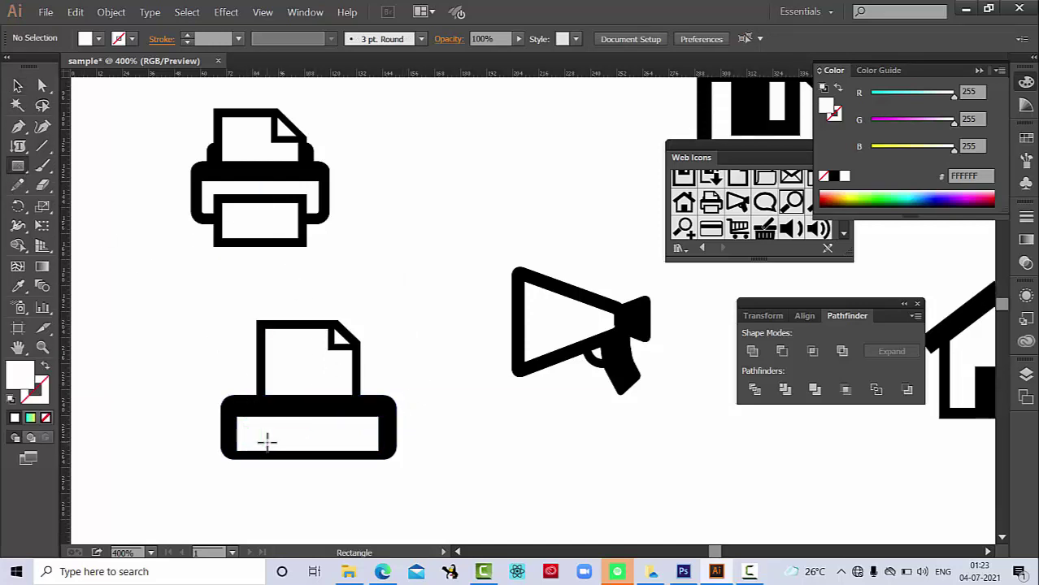
left_click_drag(260, 436, 356, 483)
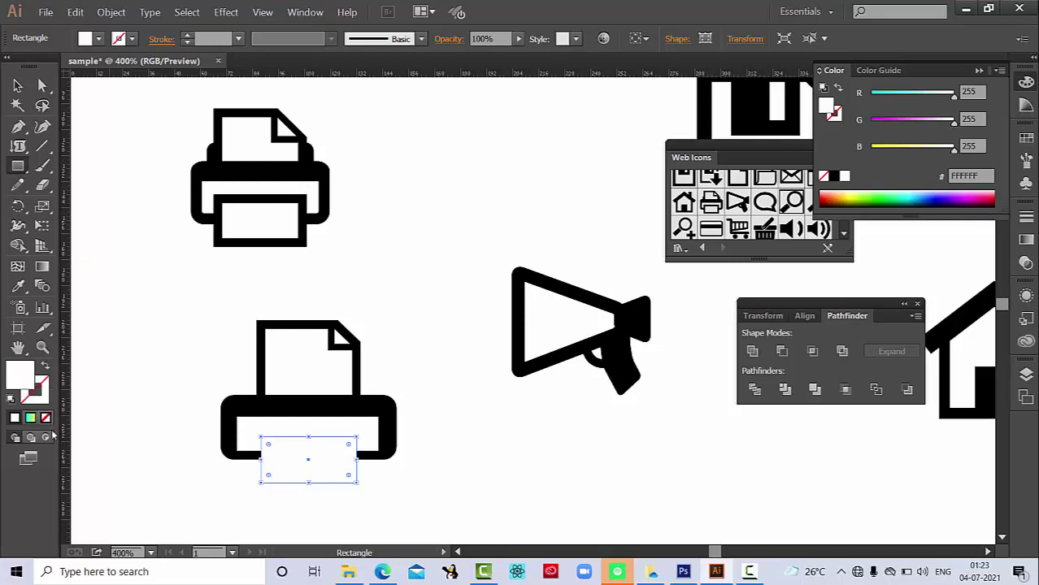
key("shift+x")
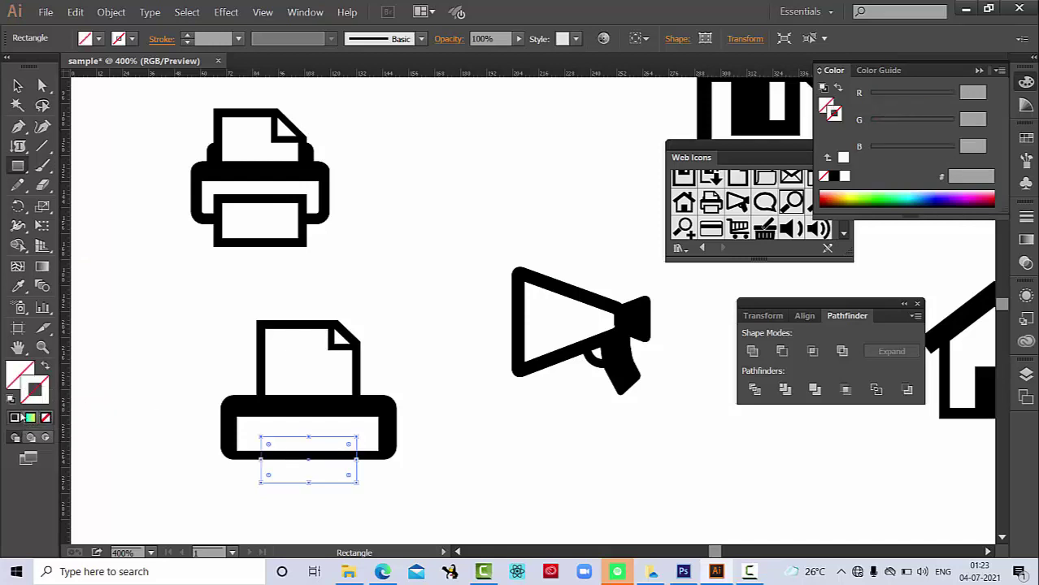
double_click(35, 390)
left_click_drag(440, 267, 452, 384)
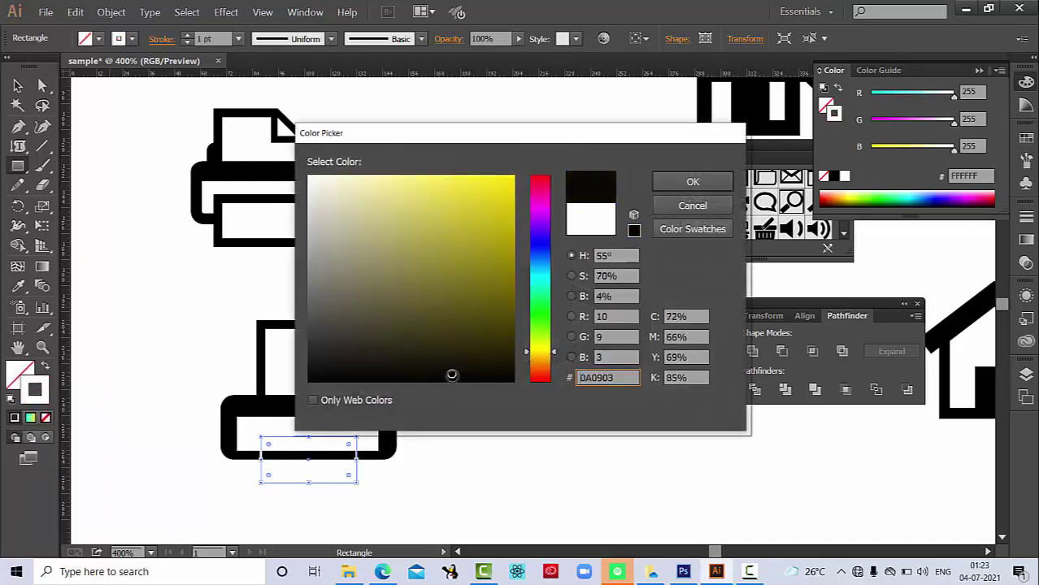
left_click(692, 181)
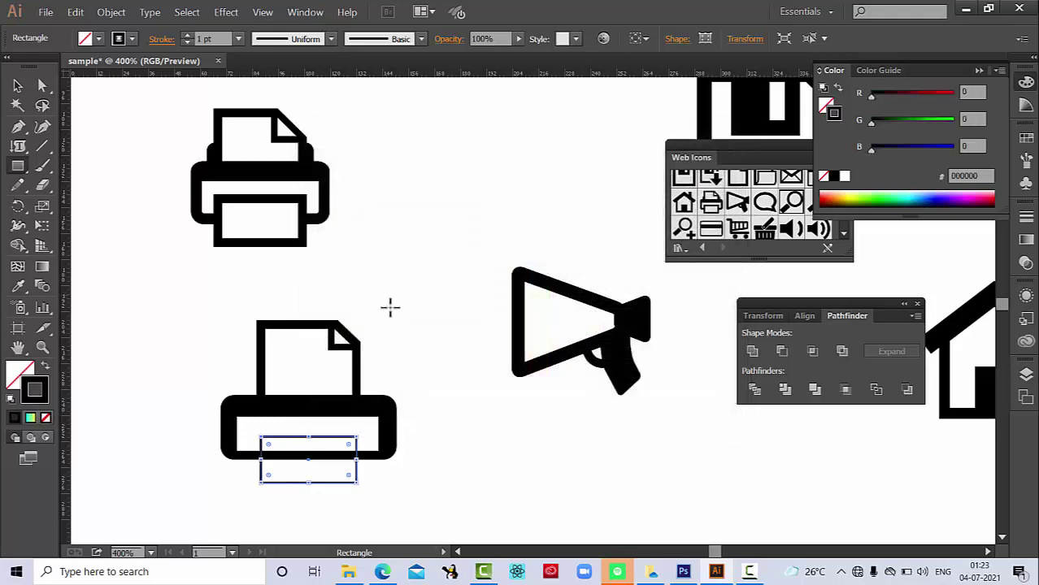
left_click(207, 38)
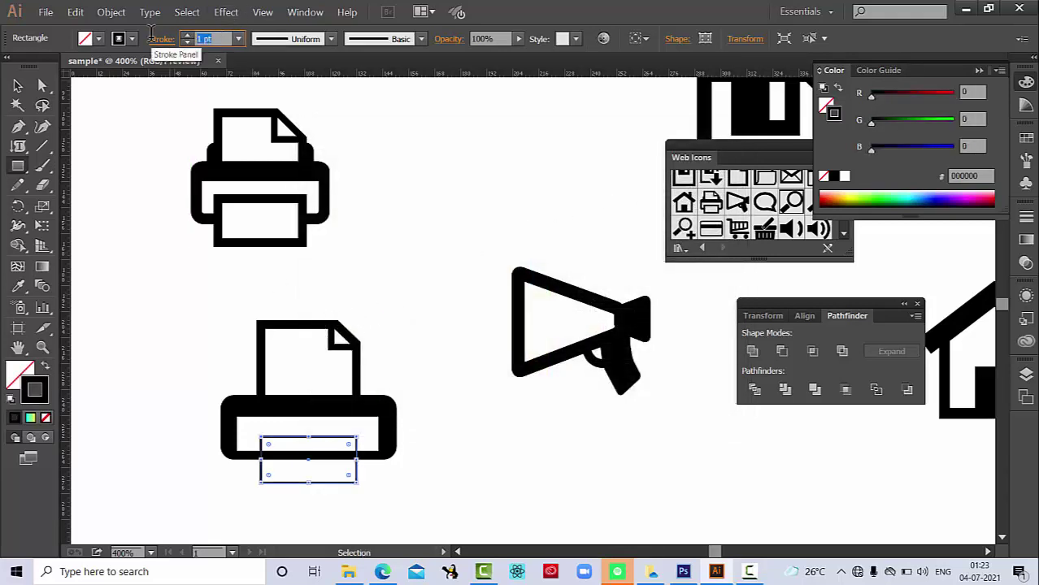
type("3")
key("Return")
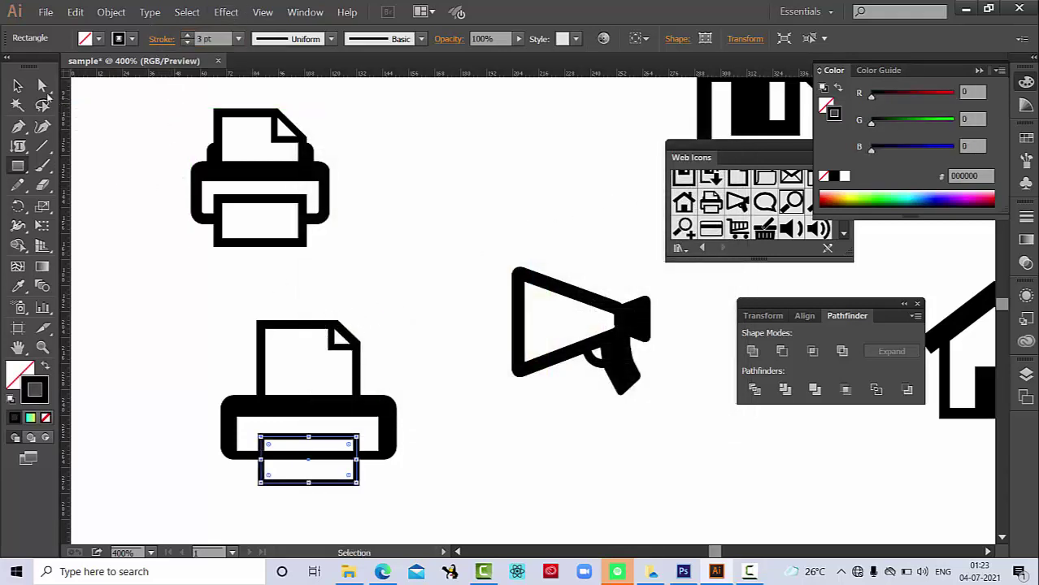
Step: Fill the tray rectangle white (FFFFFF) and select the black rounded rectangle
left_click(13, 389)
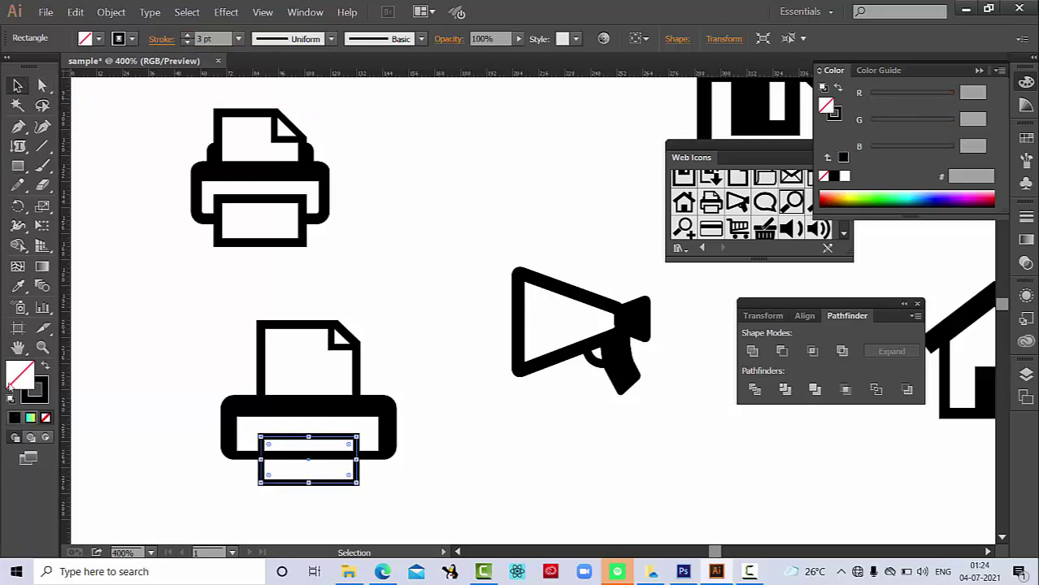
left_click(30, 418)
double_click(22, 379)
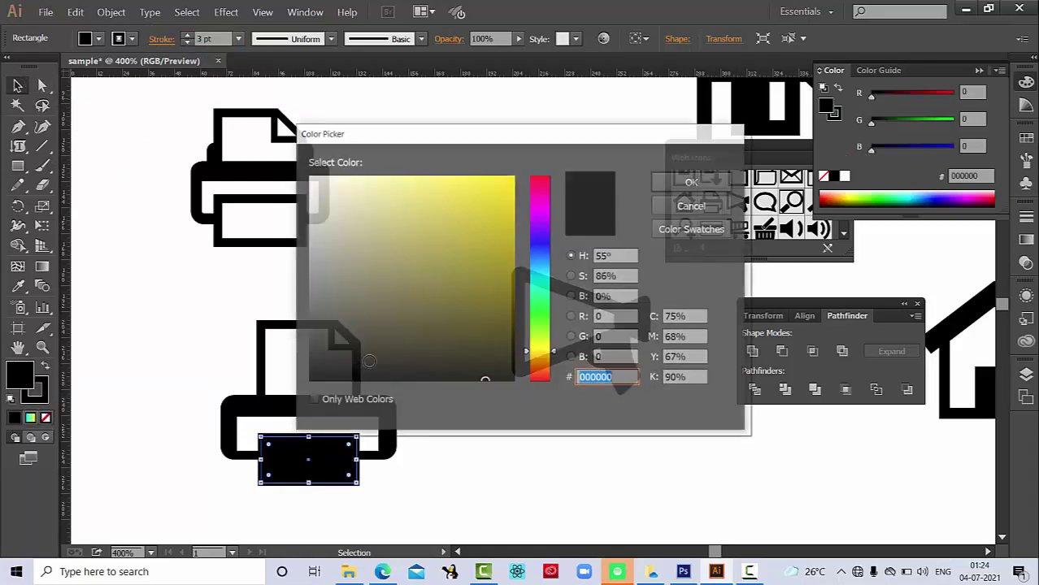
left_click(364, 241)
left_click_drag(364, 241, 306, 169)
left_click(690, 182)
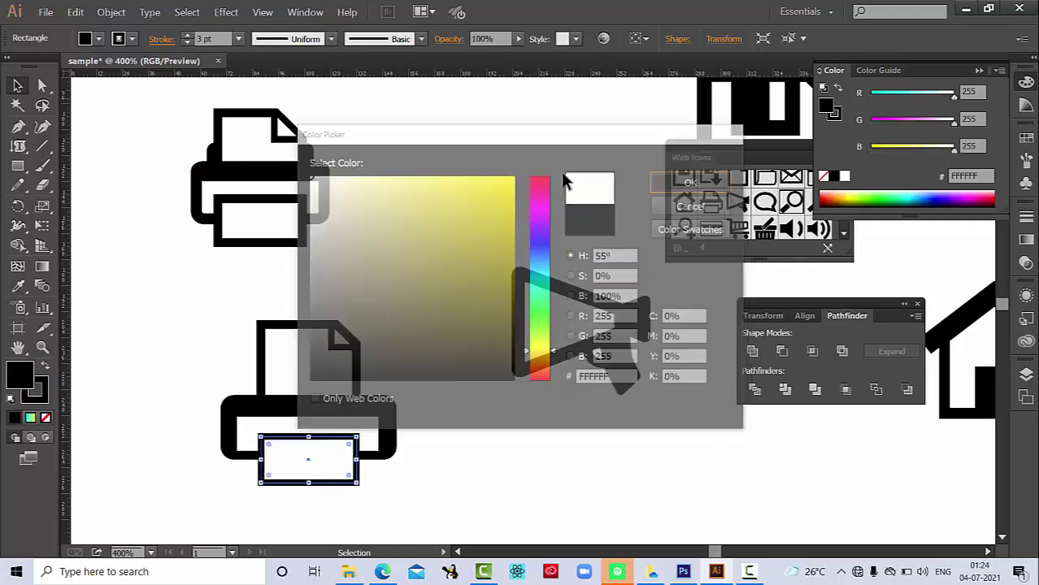
left_click(405, 260)
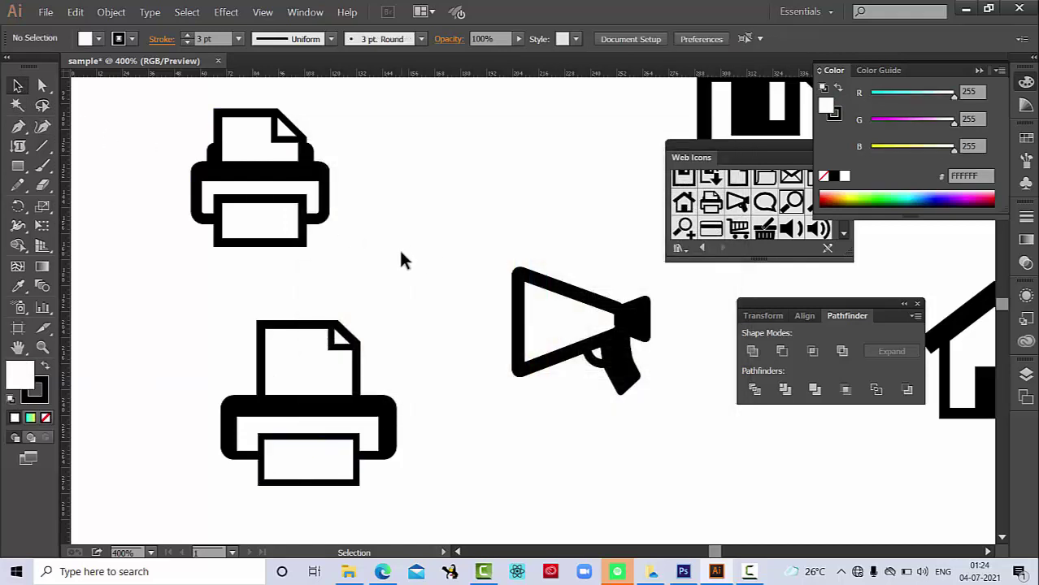
left_click(358, 410)
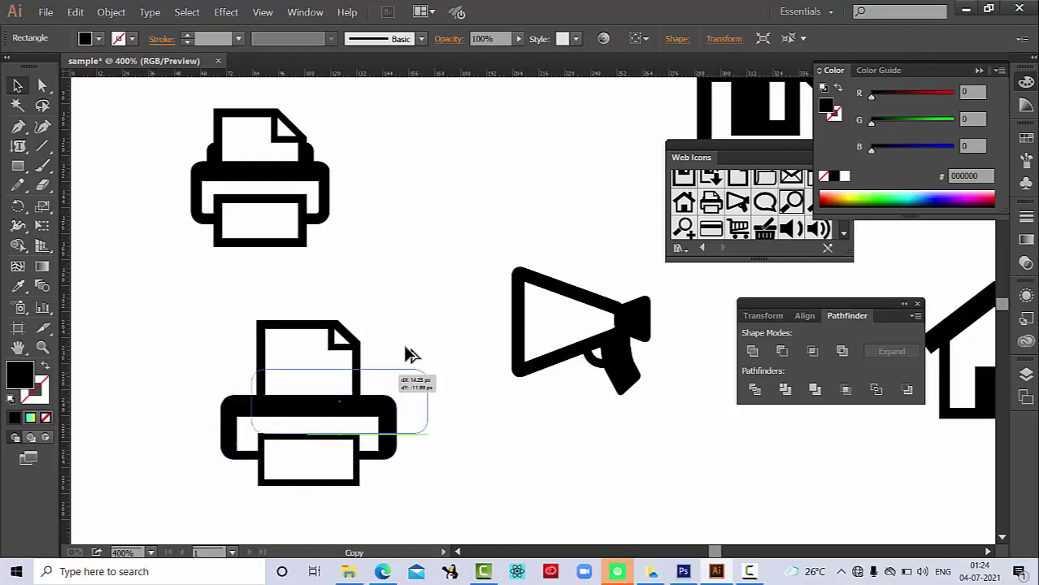
Step: Duplicate the black rounded rectangle onto the paper area, sent back then brought forward one level
mouse_move(358, 410)
left_mouse_down()
mouse_move(427, 265)
mouse_move(420, 242)
left_mouse_up()
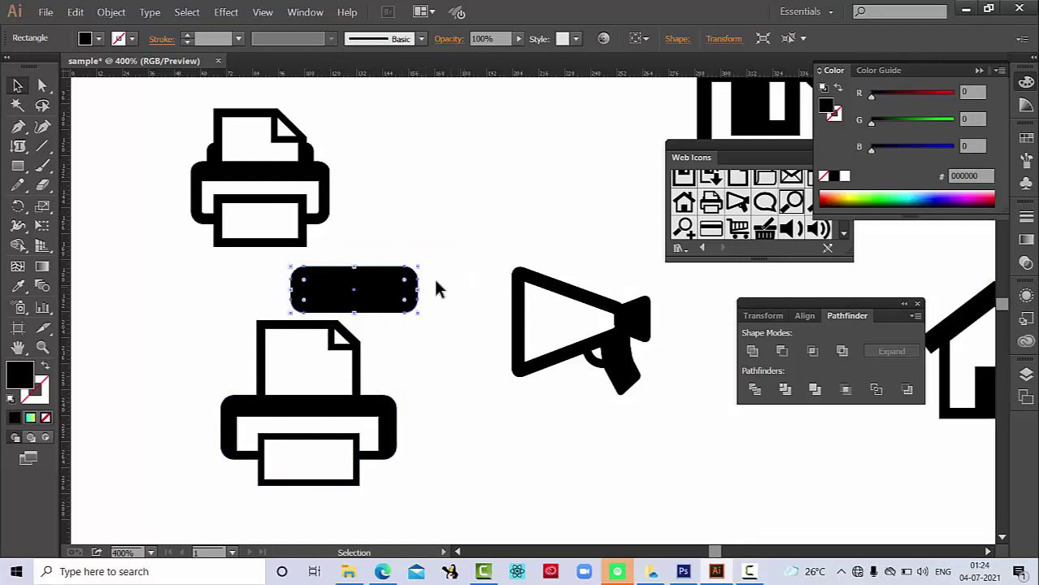
left_click_drag(382, 293, 333, 393)
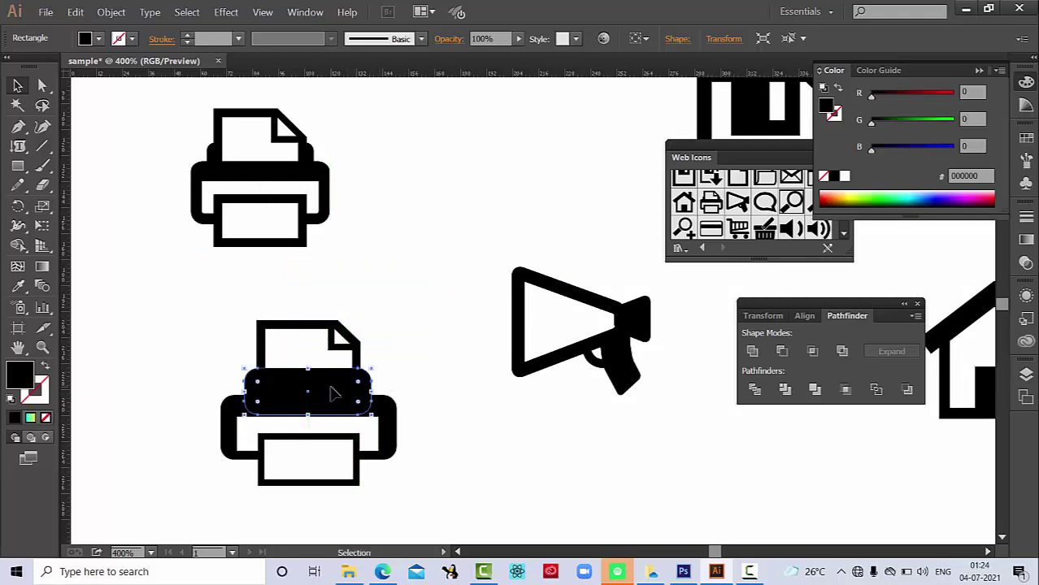
right_click(332, 394)
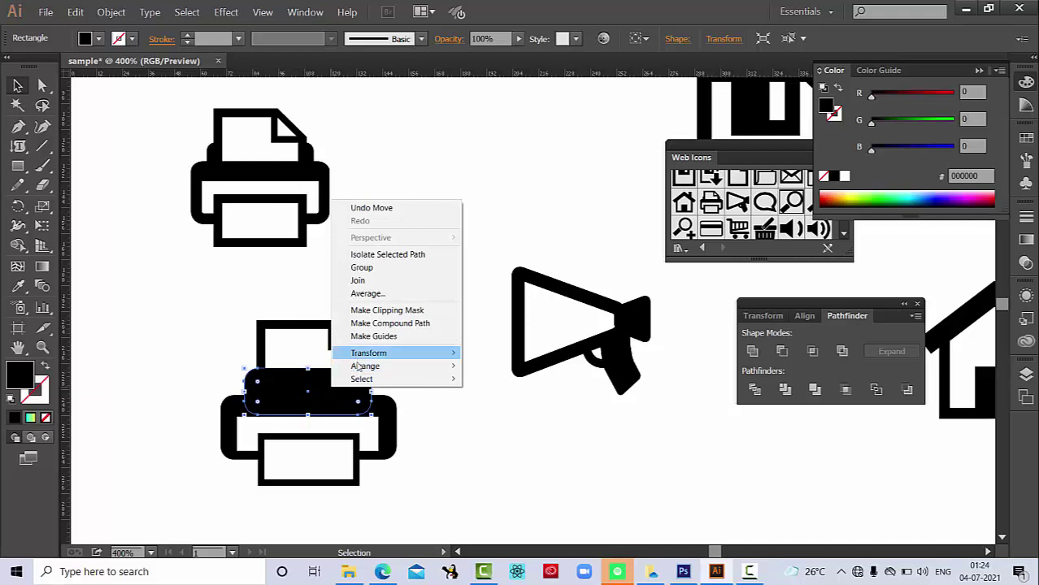
left_click(505, 409)
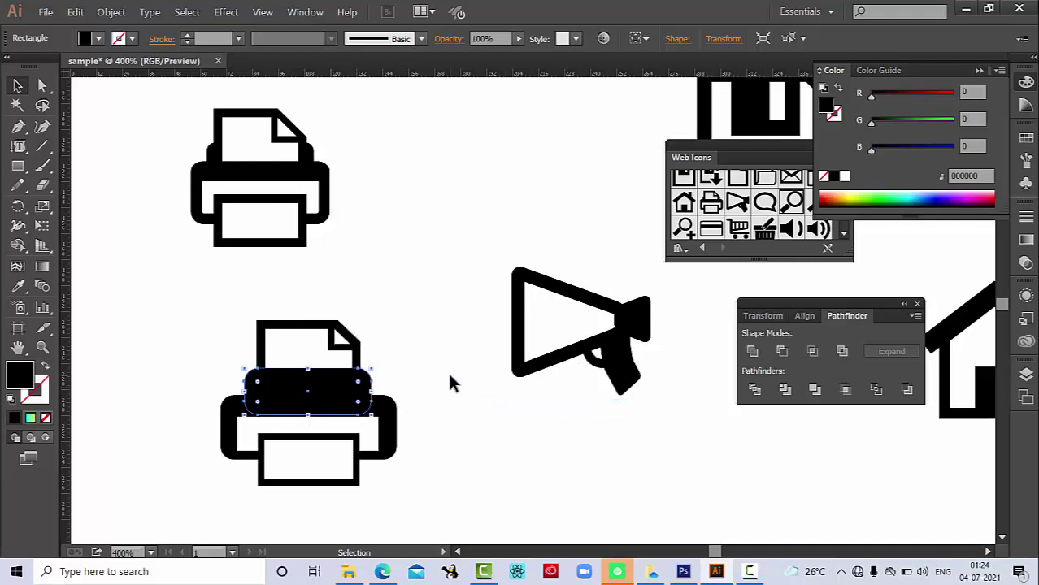
right_click(317, 381)
mouse_move(349, 354)
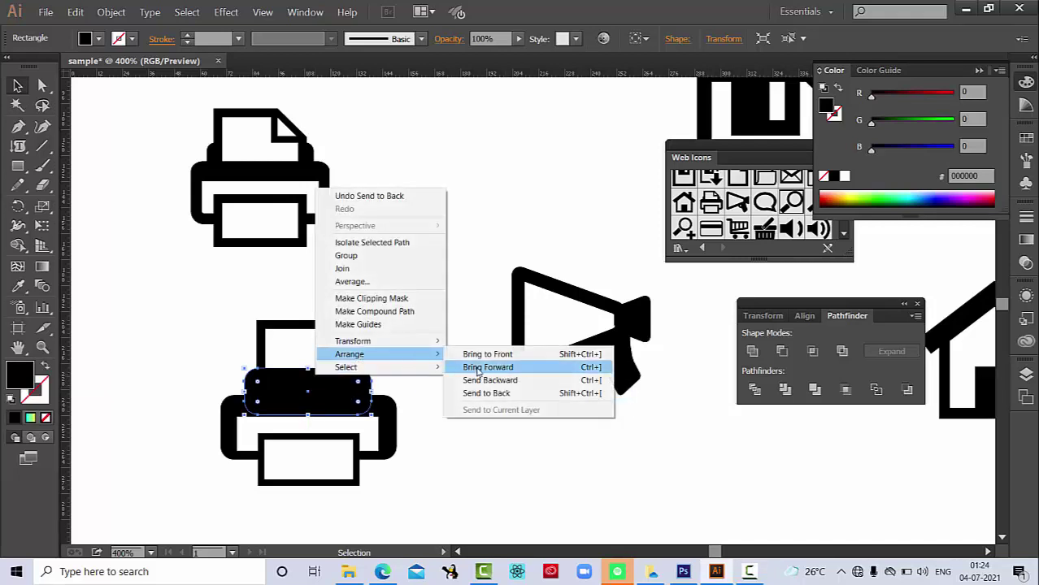
left_click(492, 394)
left_click(441, 375)
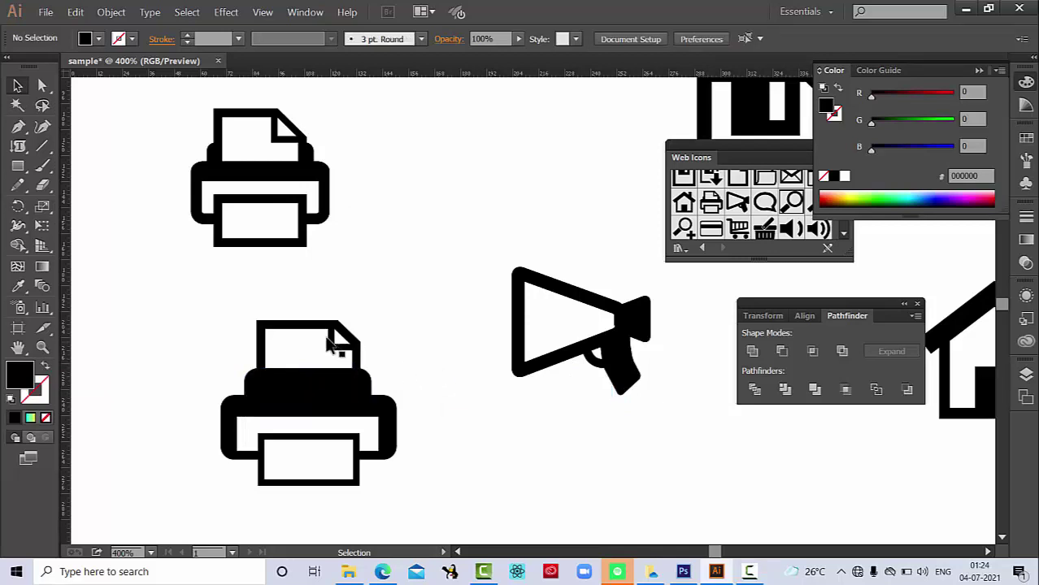
Step: Fill the printer's paper sheet shape white
left_click(310, 332)
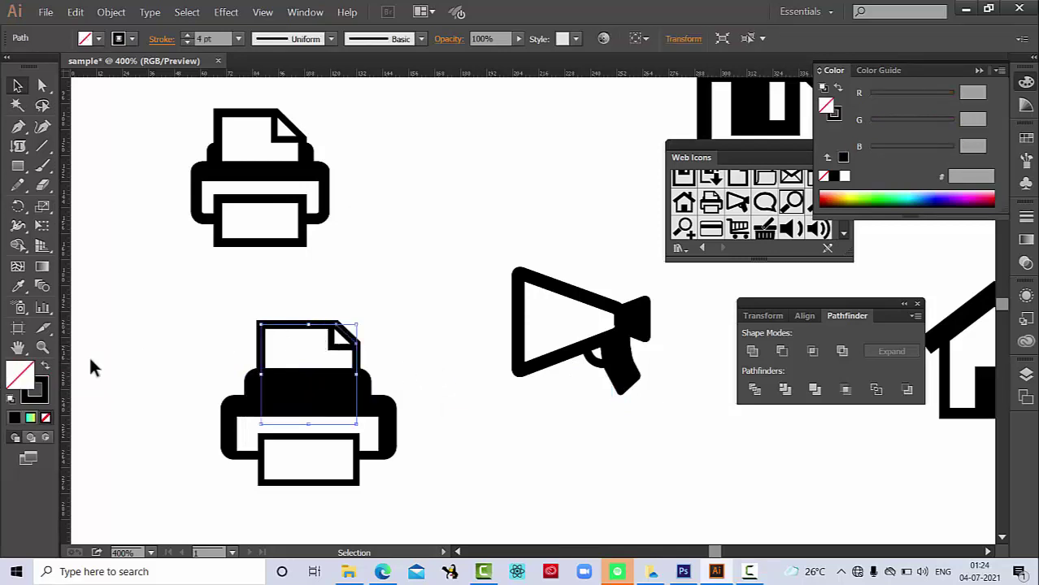
double_click(28, 375)
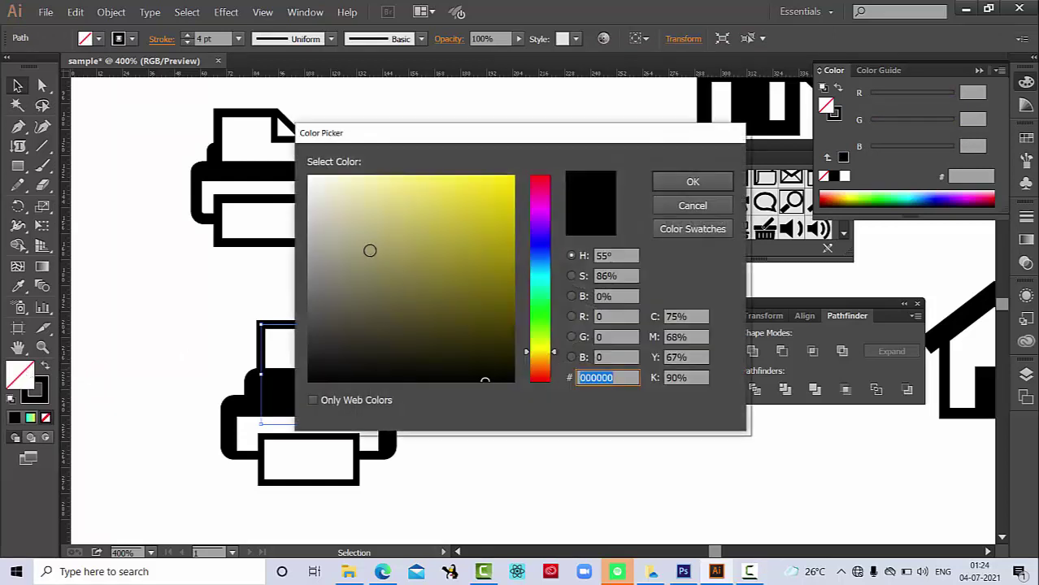
left_click_drag(367, 249, 305, 174)
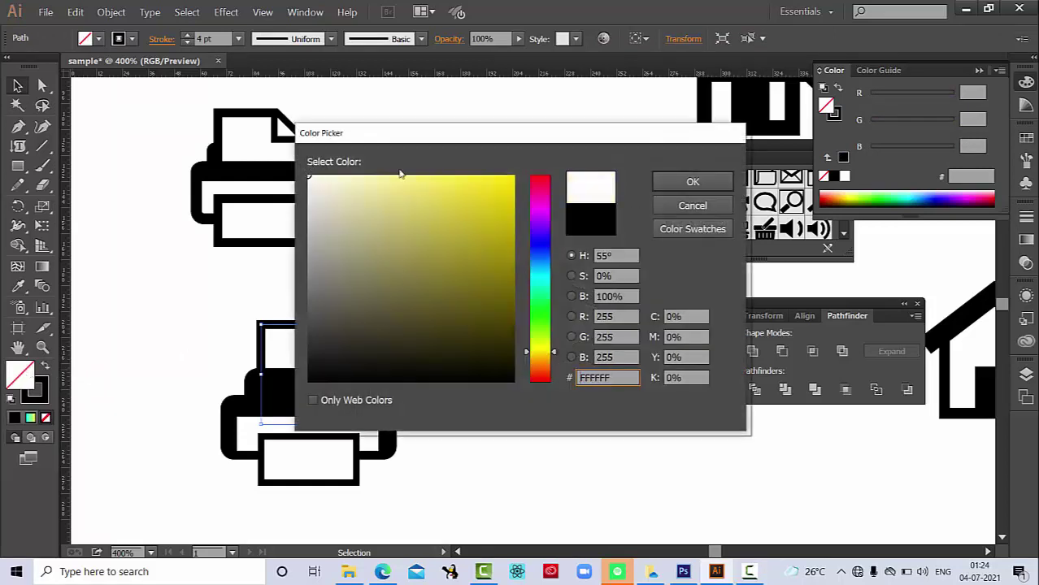
left_click(692, 182)
left_click(453, 241)
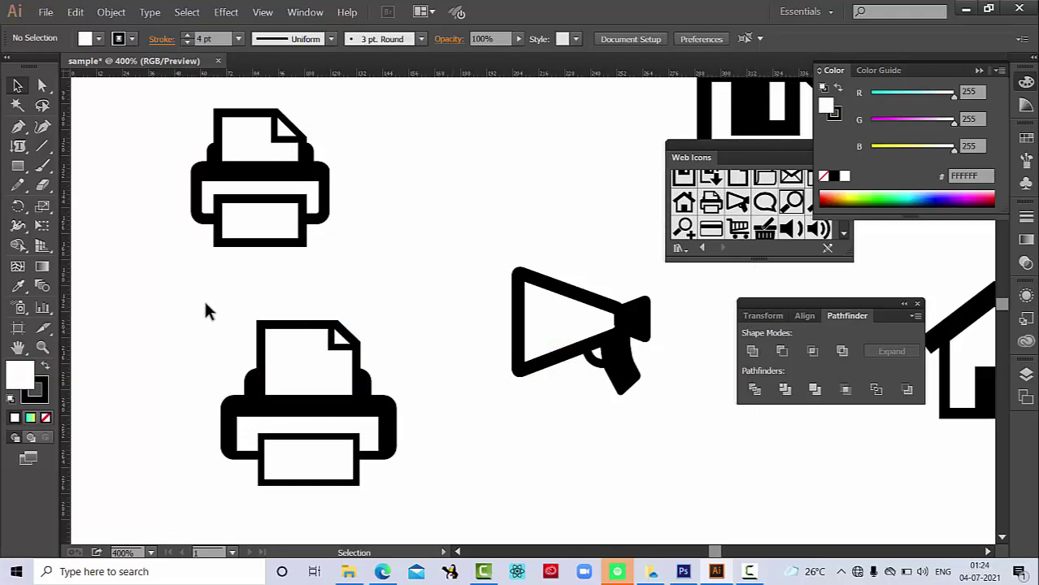
Step: Bring the floppy disk icon into view beside the lower printer
left_click_drag(341, 418, 451, 486)
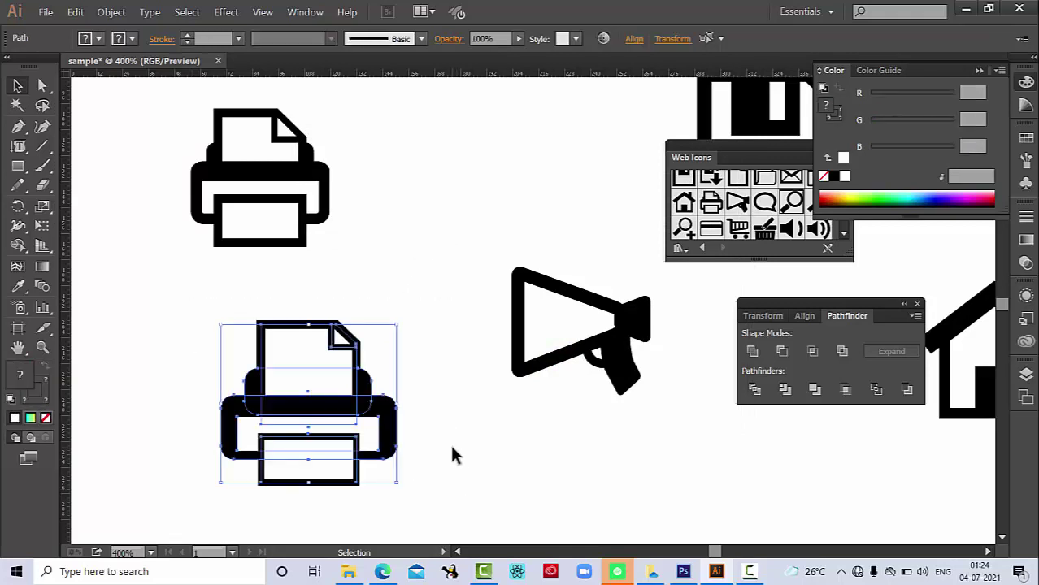
key("a")
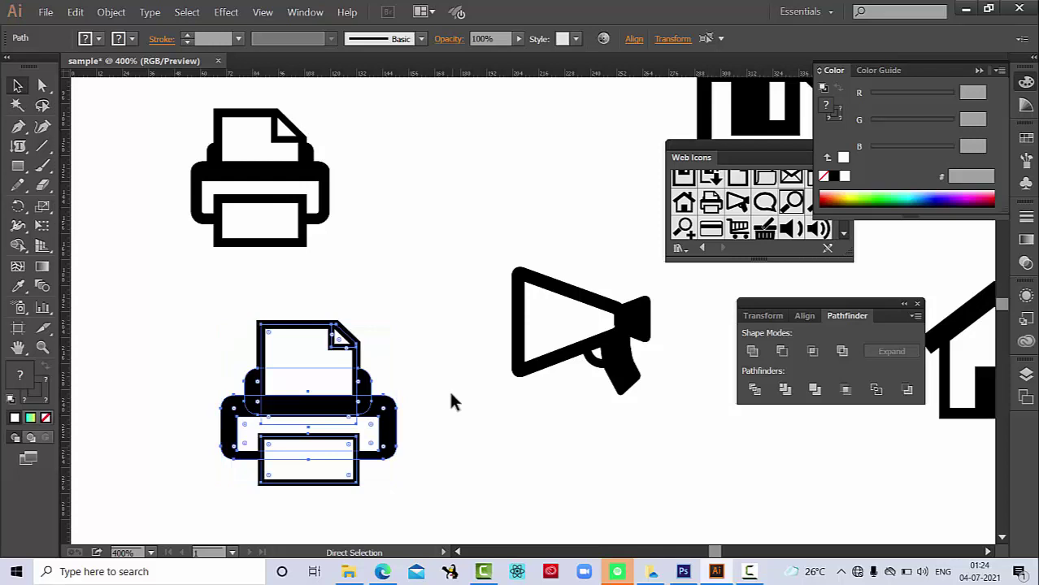
left_click(453, 400)
key("v")
scroll(455, 460, "up", 2)
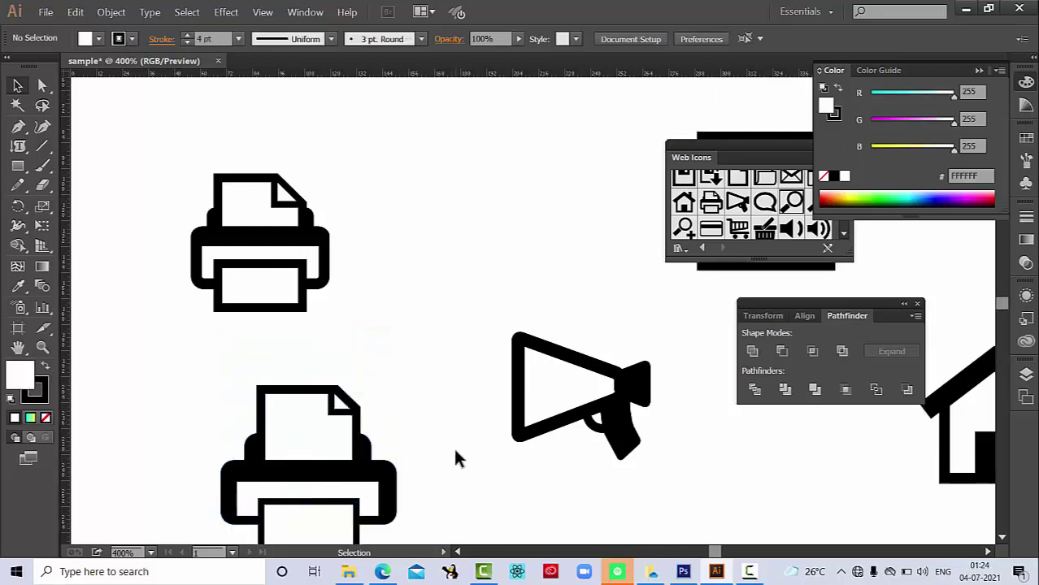
scroll(455, 459, "up", 2)
scroll(456, 459, "up", 2)
scroll(455, 459, "down", 1)
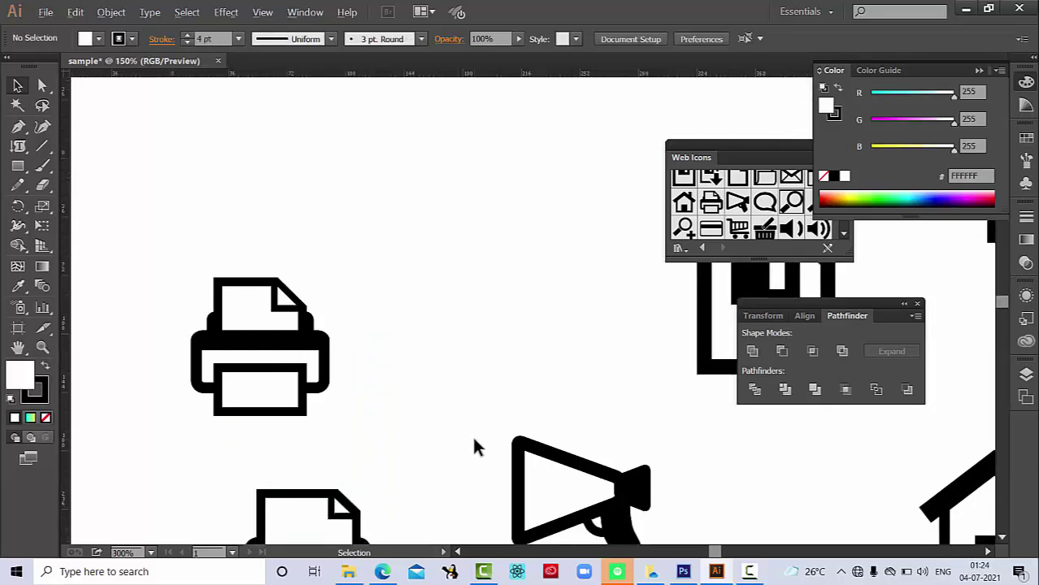
scroll(472, 434, "down", 2)
left_click_drag(561, 364, 418, 299)
scroll(421, 323, "up", 2)
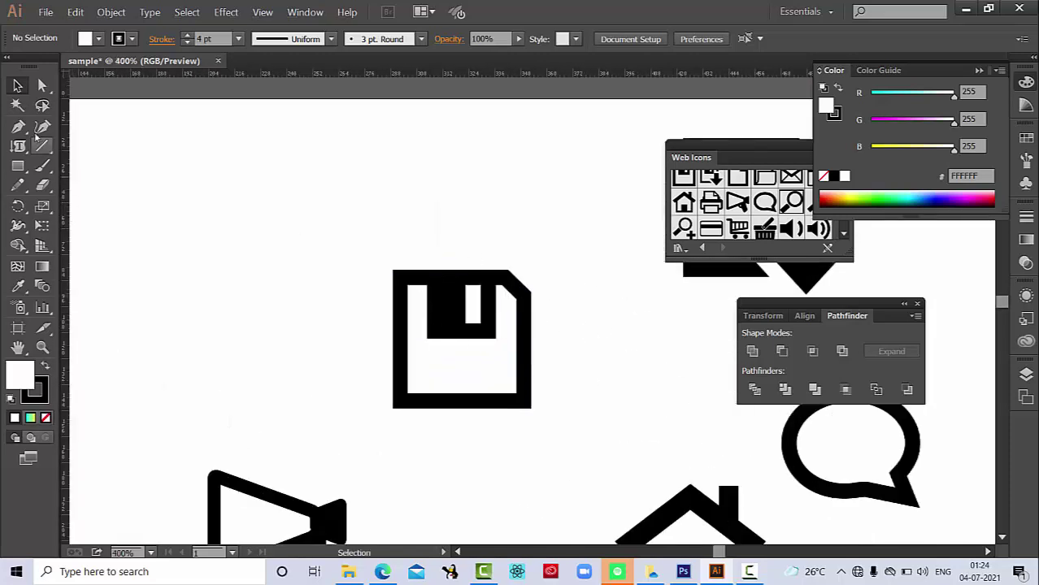
Step: Draw a square left of the floppy disk with a diagonal line across its top-right corner
left_click(18, 166)
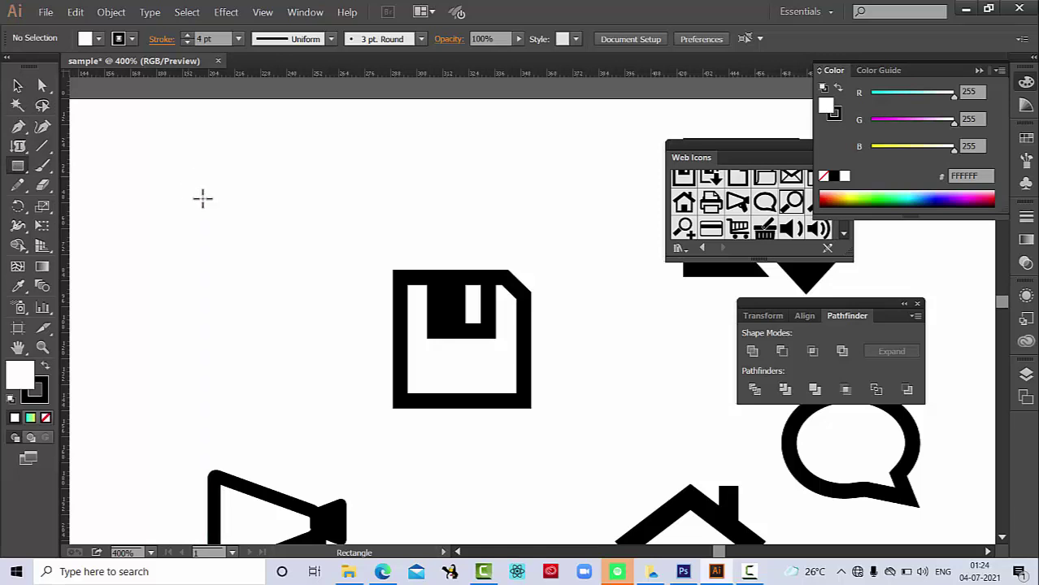
left_click_drag(189, 177, 325, 311)
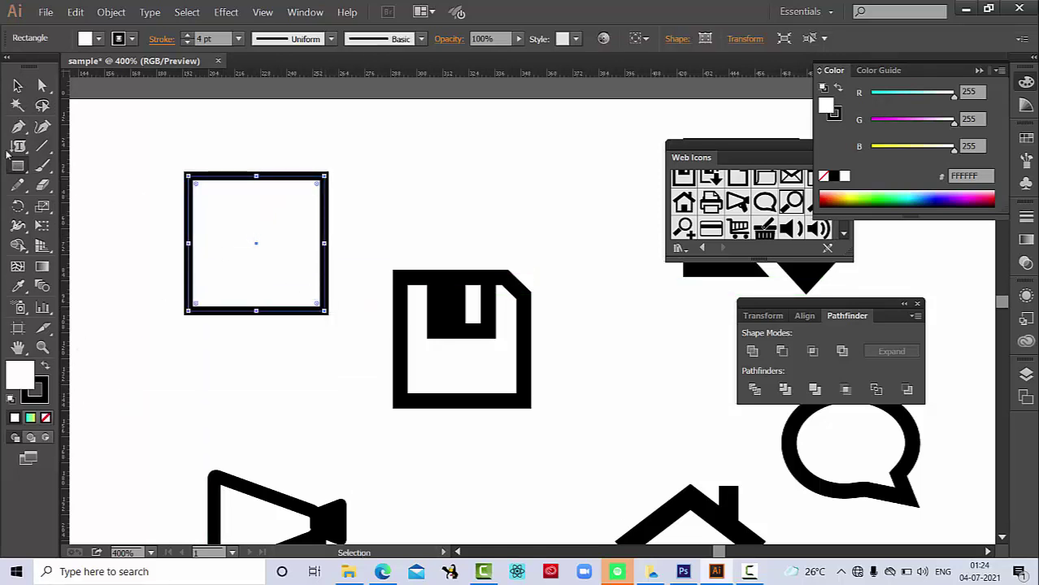
left_click(43, 148)
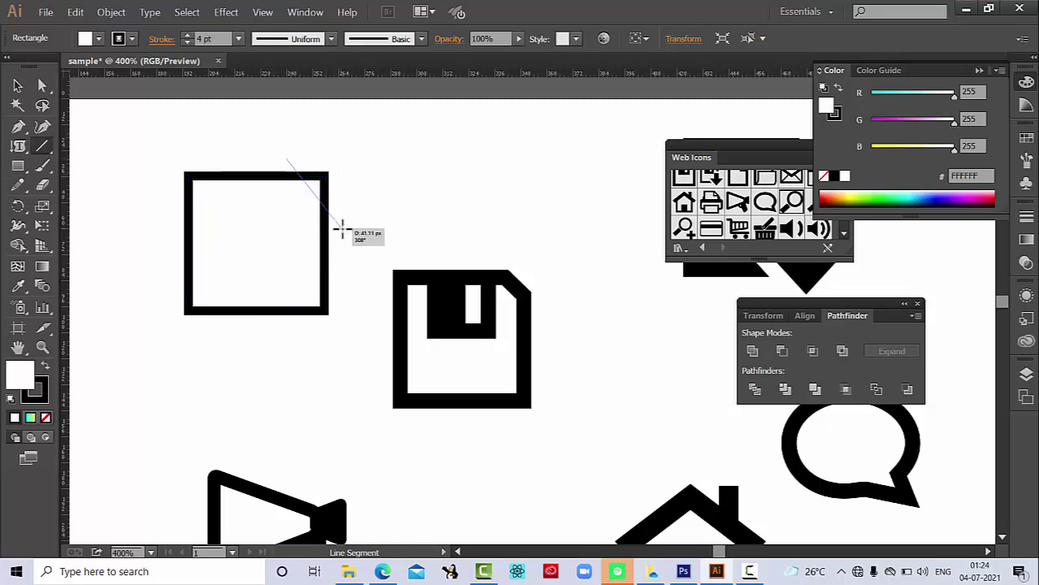
left_click_drag(285, 159, 354, 235)
Step: Divide the square along the diagonal, ungroup, and delete the corner triangle
left_click(34, 84)
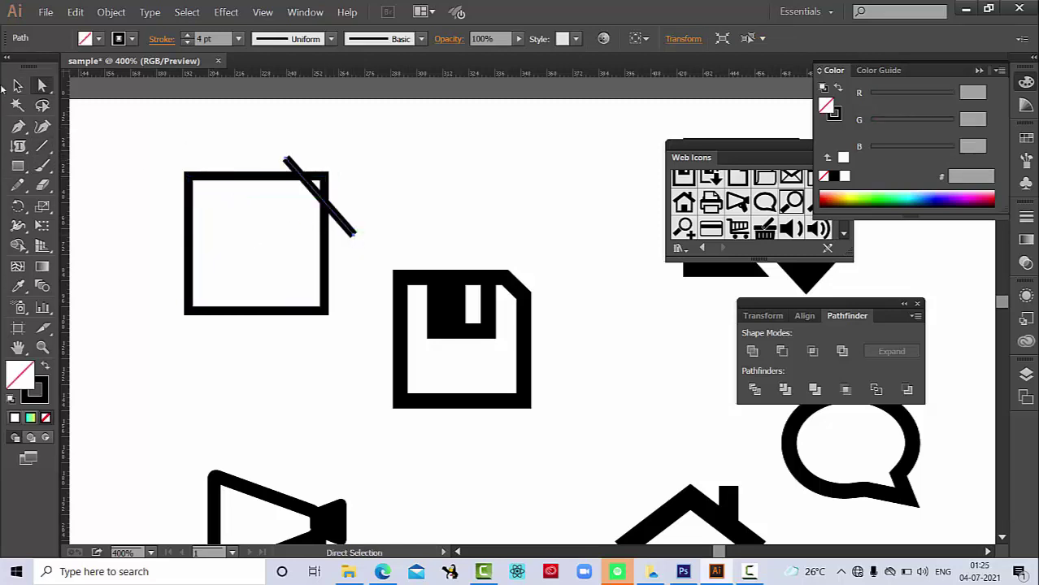
left_click(17, 85)
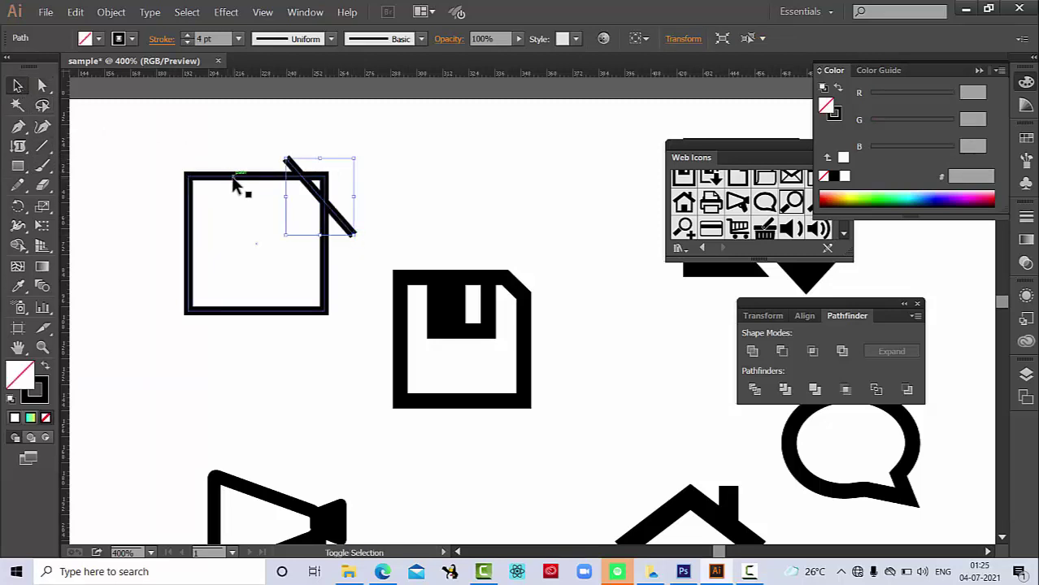
left_click(230, 178, "shift")
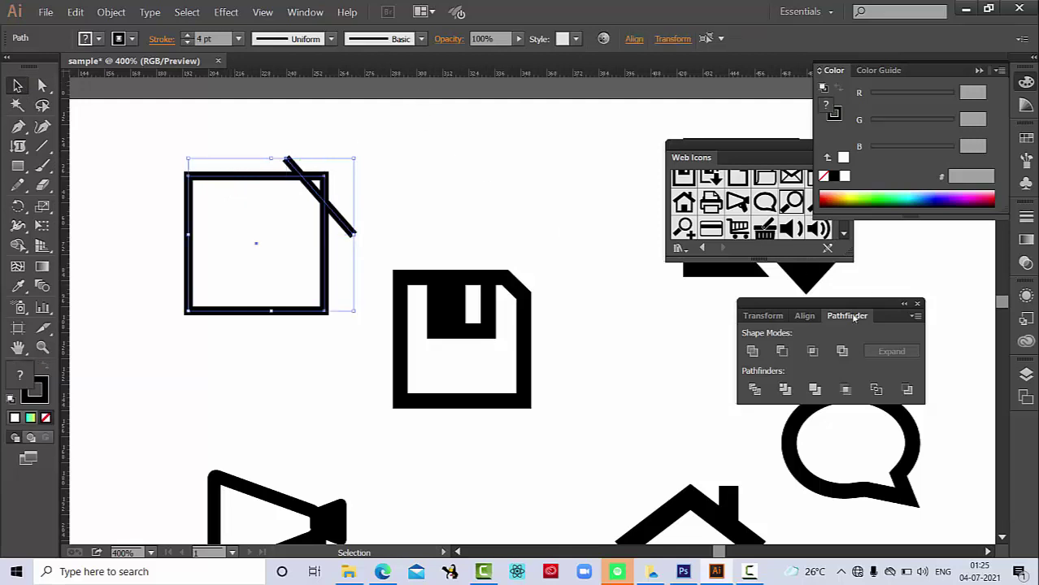
left_click(755, 389)
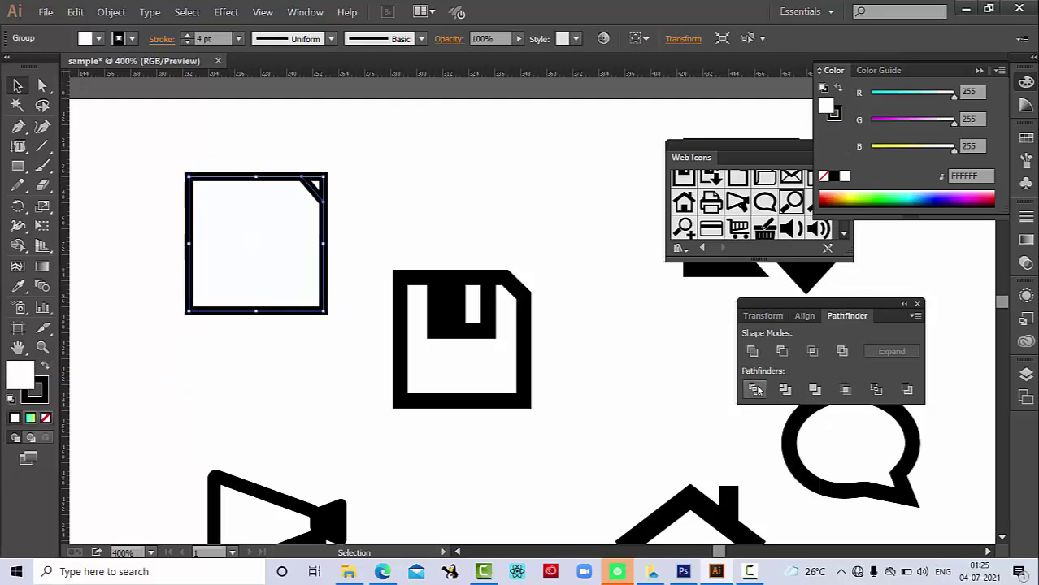
right_click(313, 177)
left_click(348, 235)
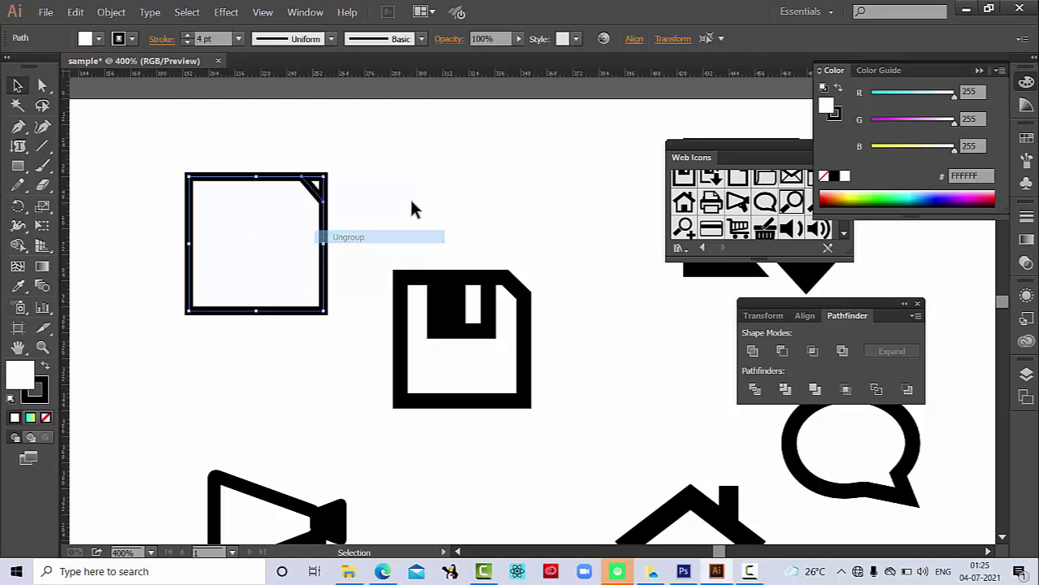
left_click(409, 197)
left_click(319, 180)
key("Delete")
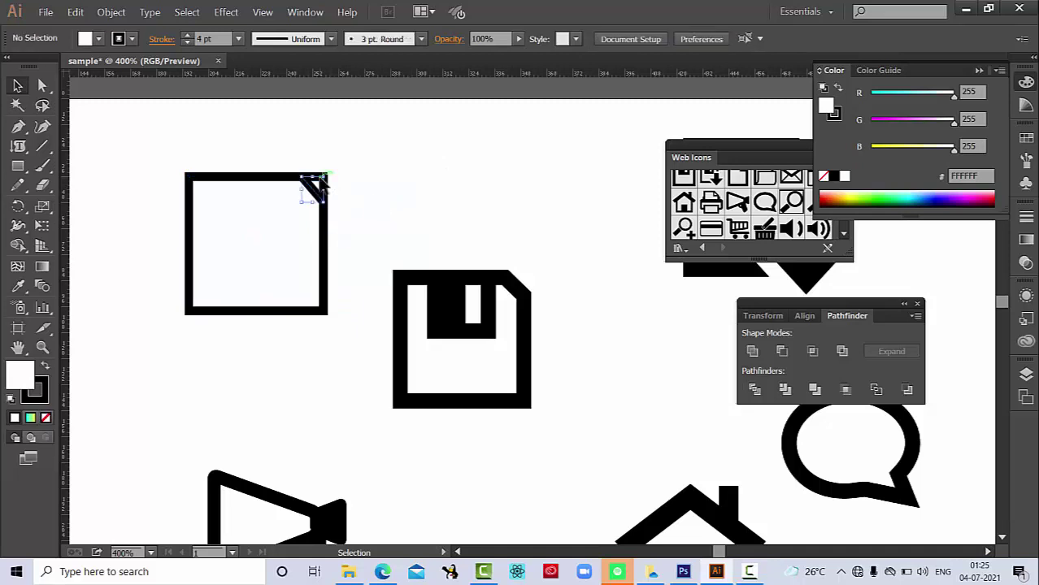
Step: Draw a black shutter rectangle with no stroke inside the top of the outline
left_click(18, 166)
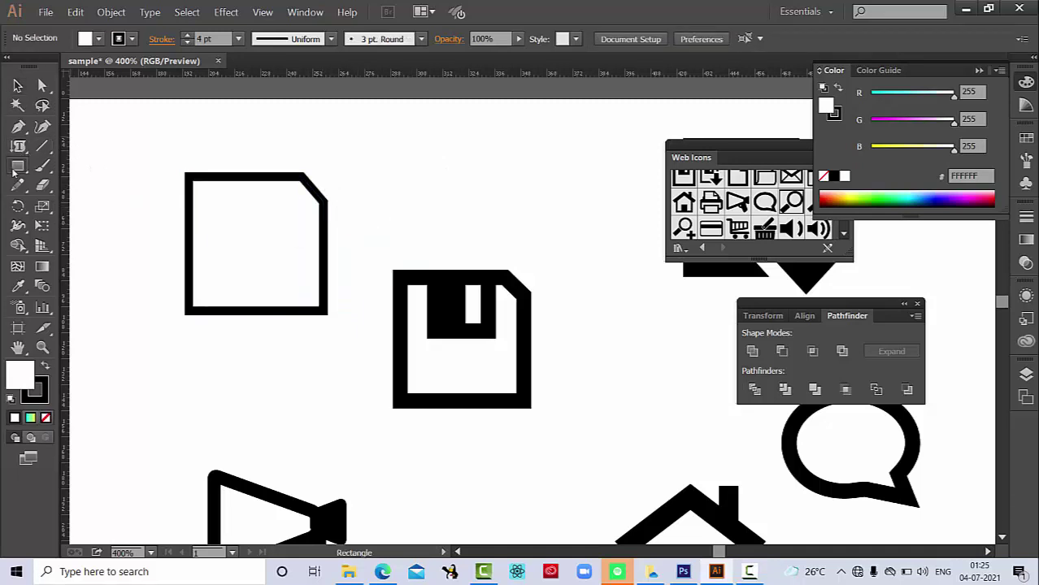
left_click_drag(215, 176, 287, 244)
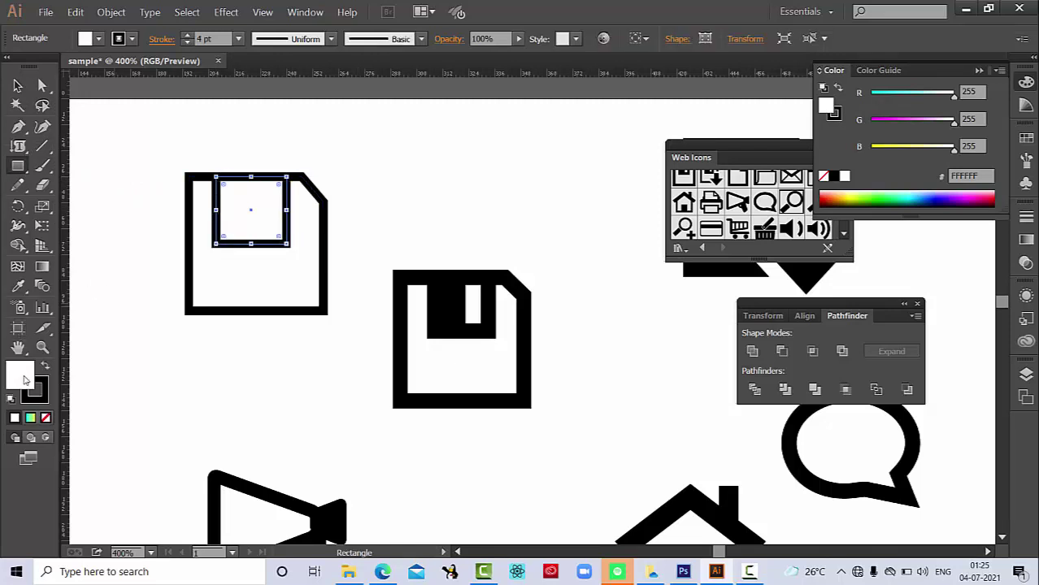
double_click(19, 375)
left_click_drag(427, 354, 428, 381)
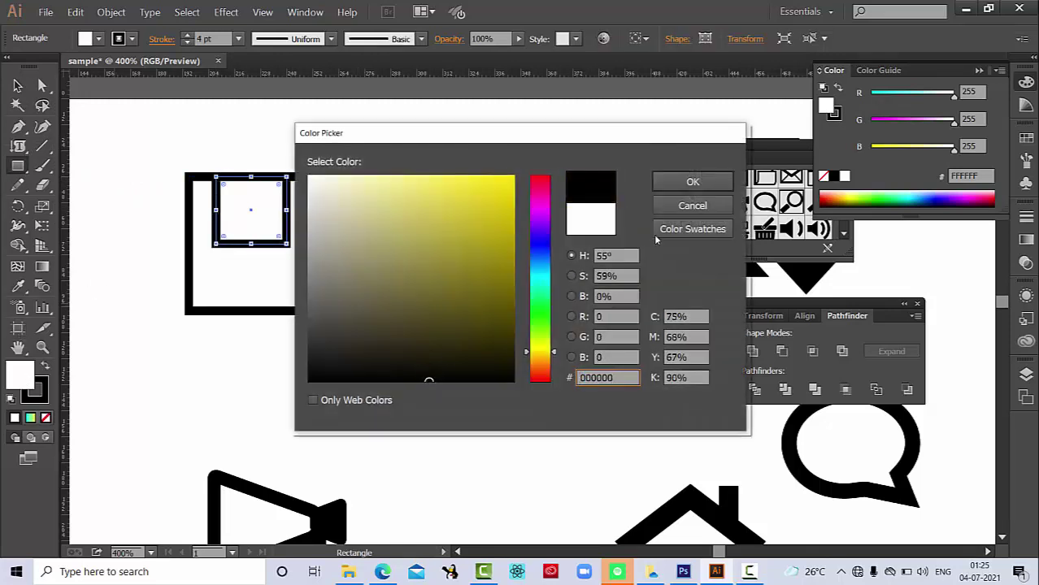
left_click(693, 181)
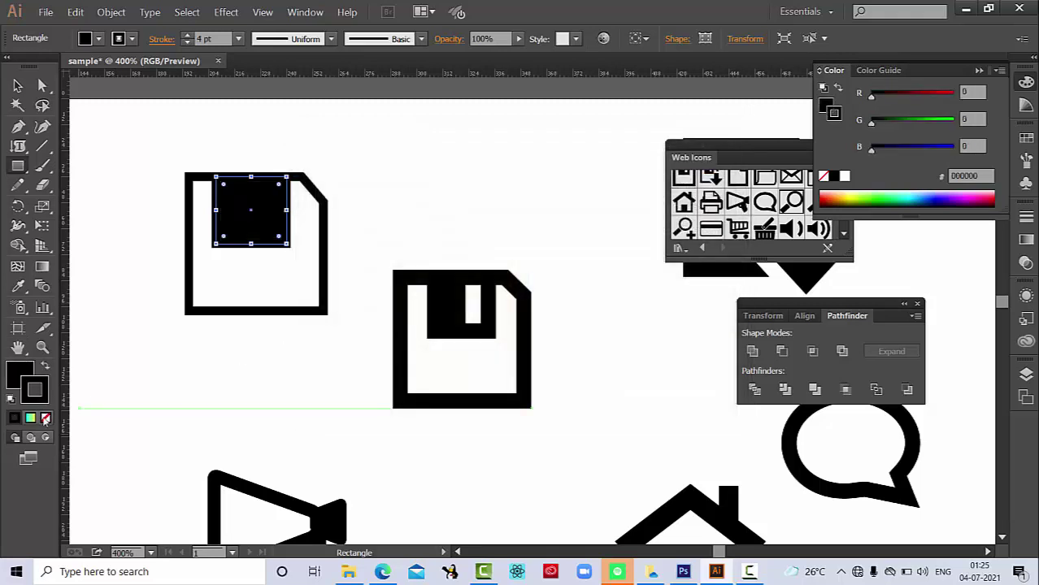
left_click(46, 418)
left_click(17, 85)
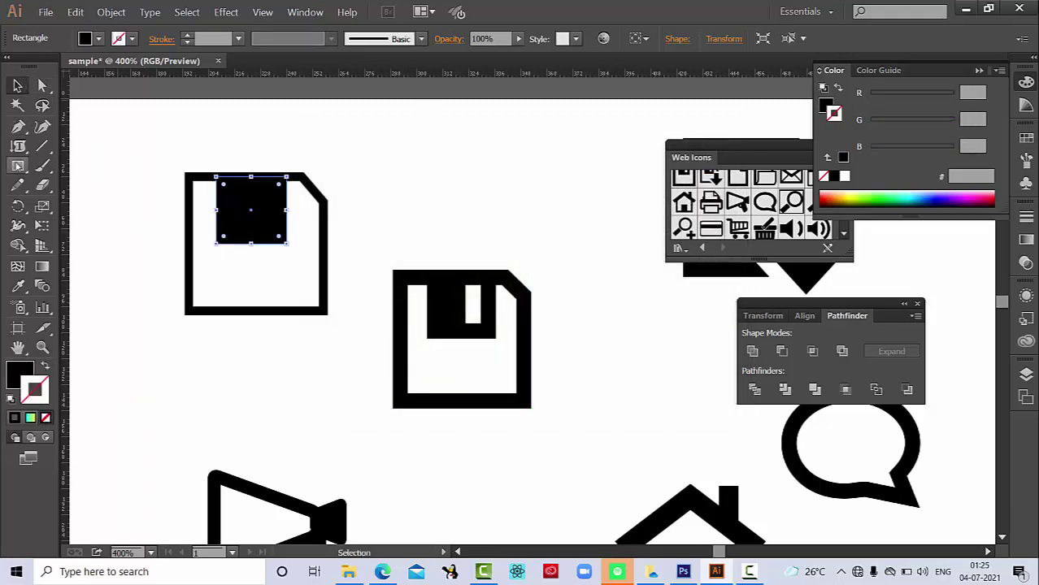
Step: Add a thin white slot rectangle inside the black shutter
left_click(17, 166)
left_click_drag(259, 184, 279, 230)
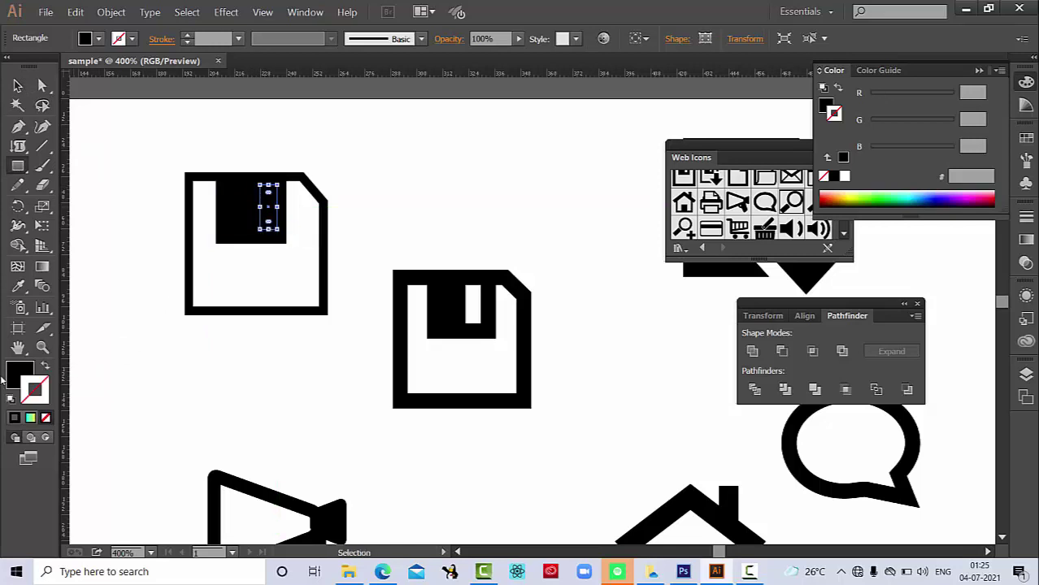
left_click(18, 374)
double_click(20, 374)
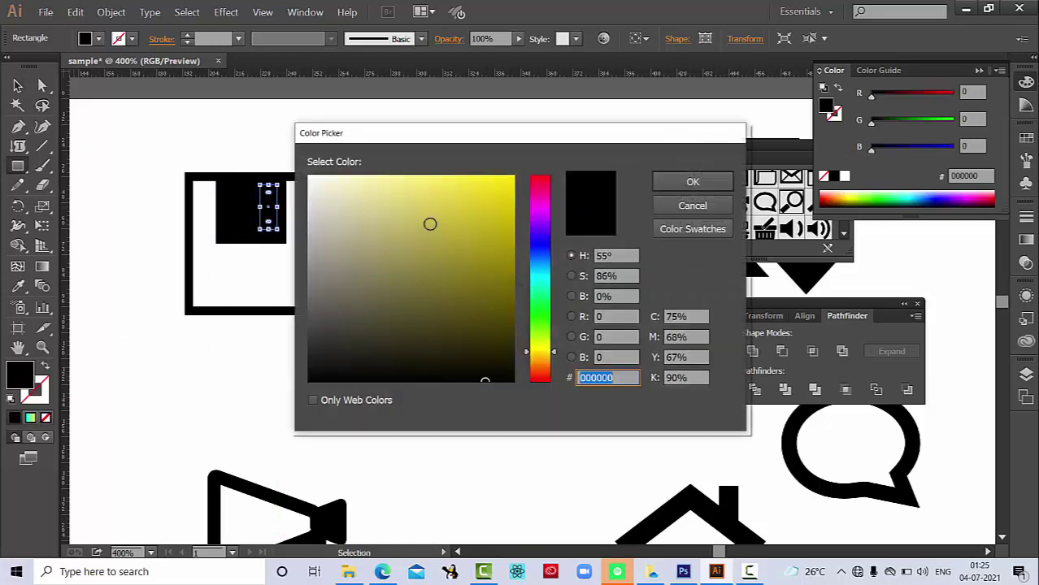
left_click_drag(387, 209, 309, 177)
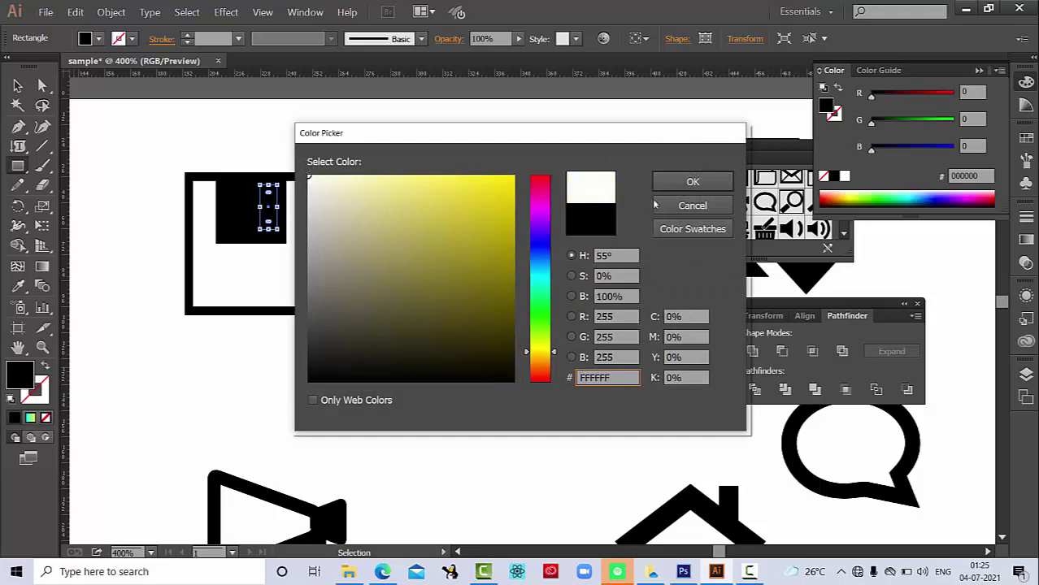
left_click(691, 182)
left_click(18, 85)
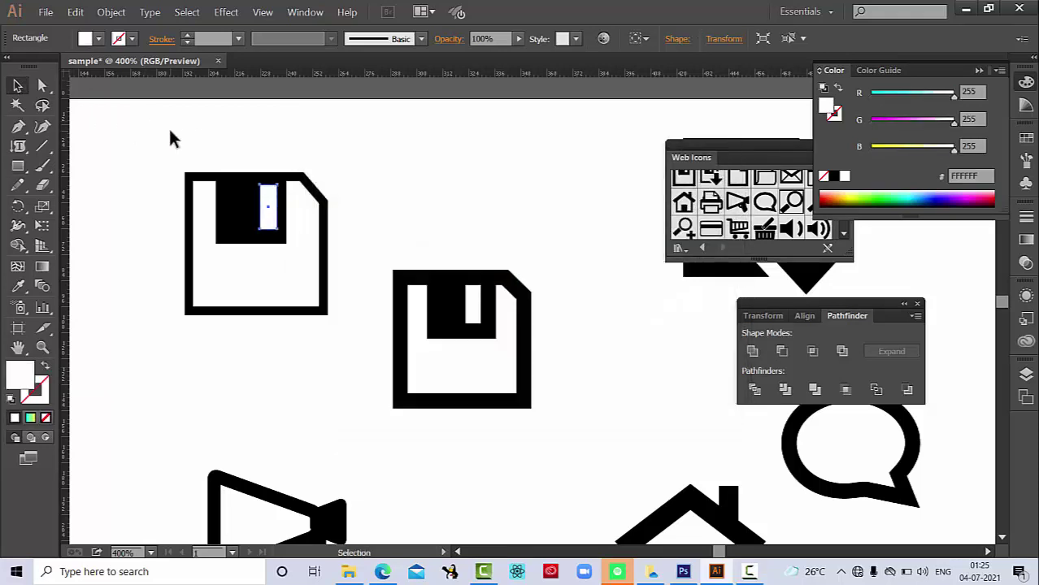
left_click(244, 134)
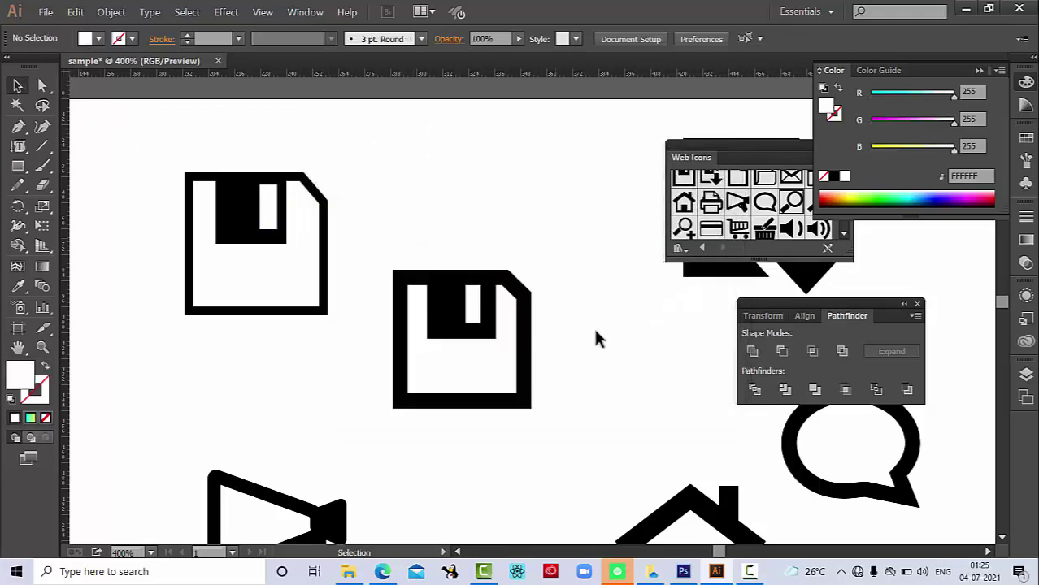
scroll(600, 374, "down", 5)
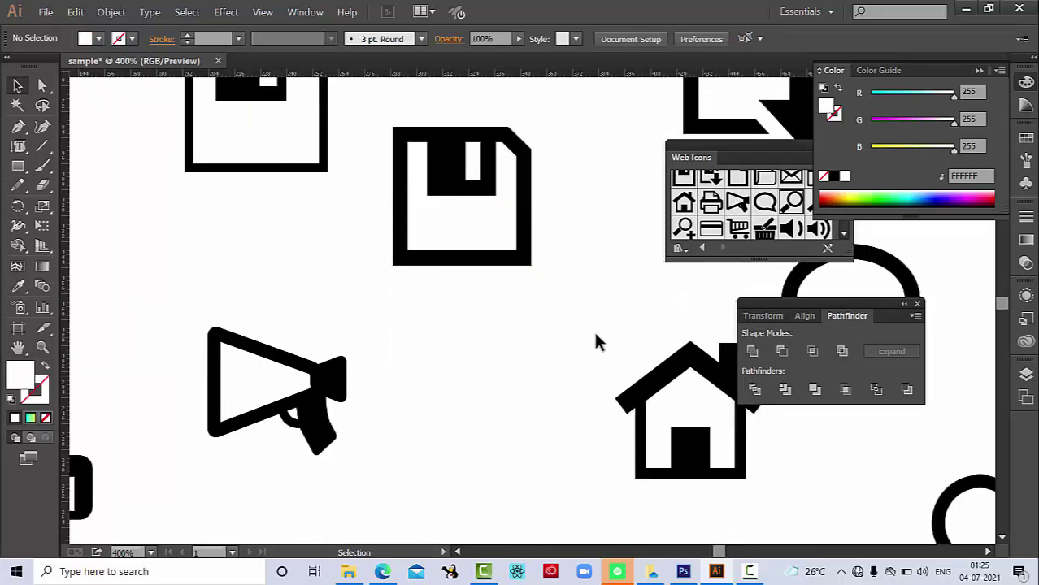
scroll(480, 302, "right", 3)
Step: Draw a three-point chevron roof with the Pen tool beside the house icon
scroll(494, 325, "right", 3)
left_click(487, 359)
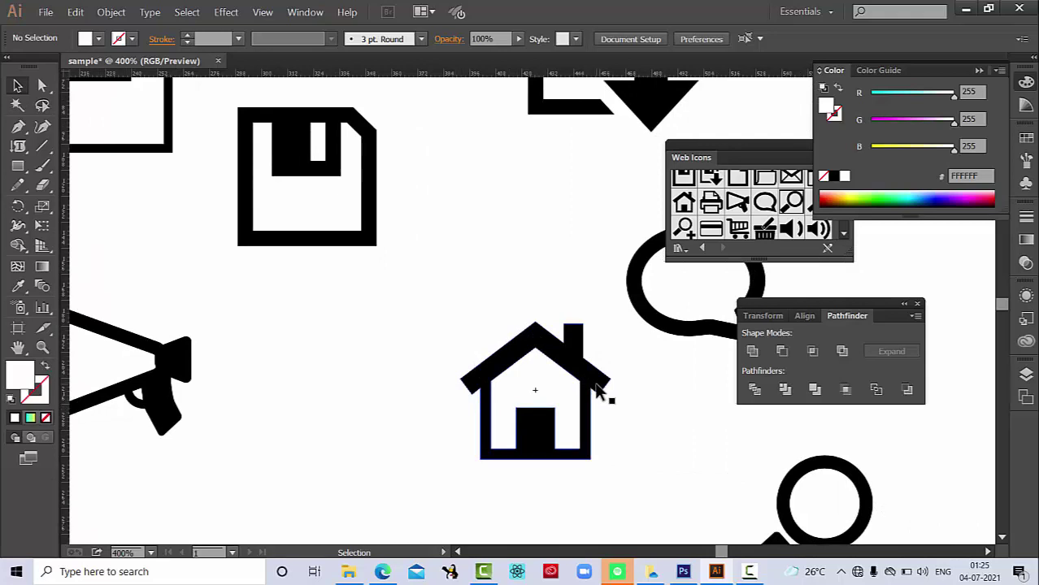
left_click(20, 130)
left_click(85, 127)
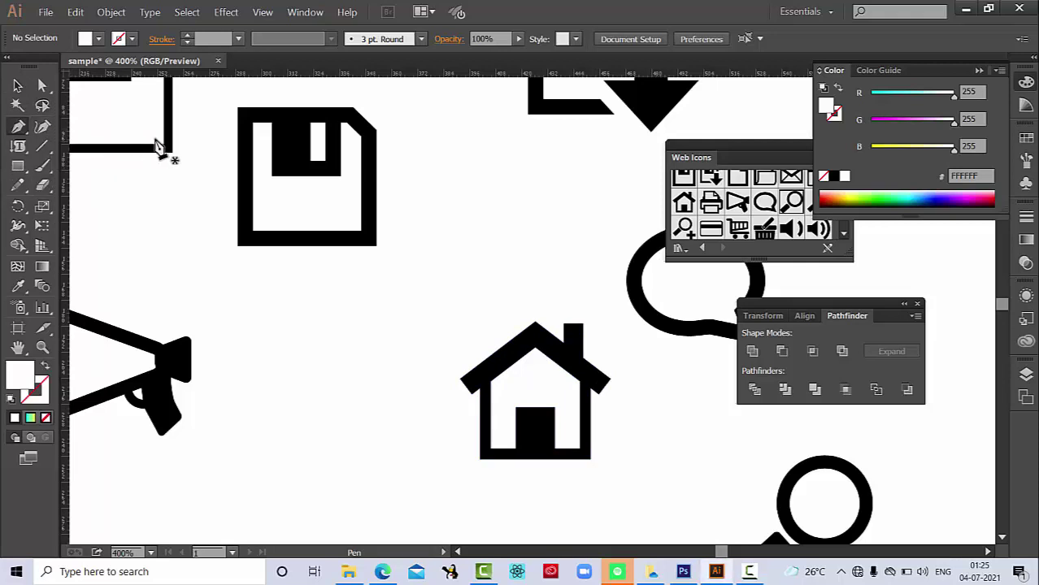
key("ctrl")
type("6")
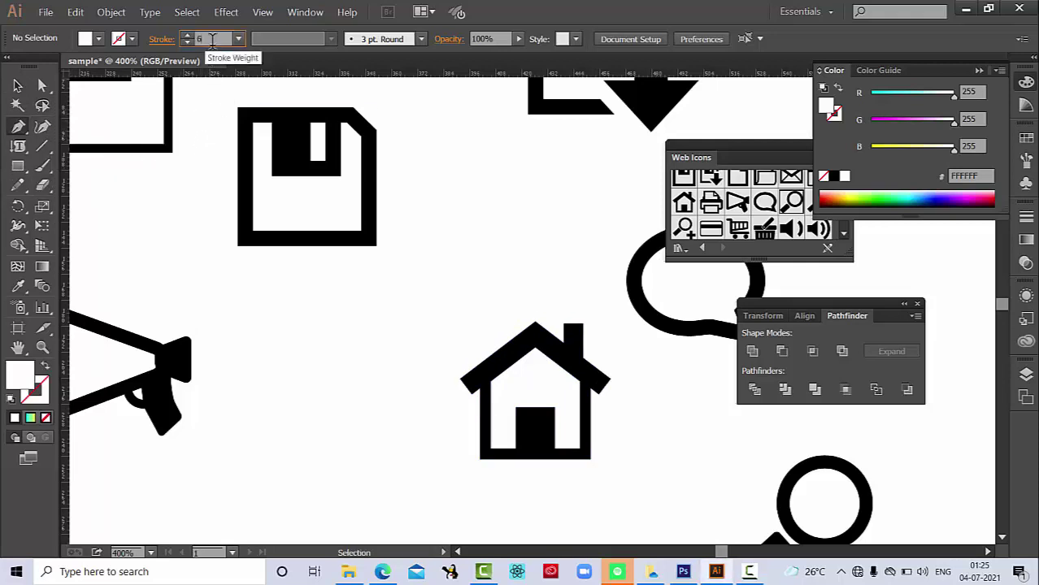
key("Return")
left_click(280, 371)
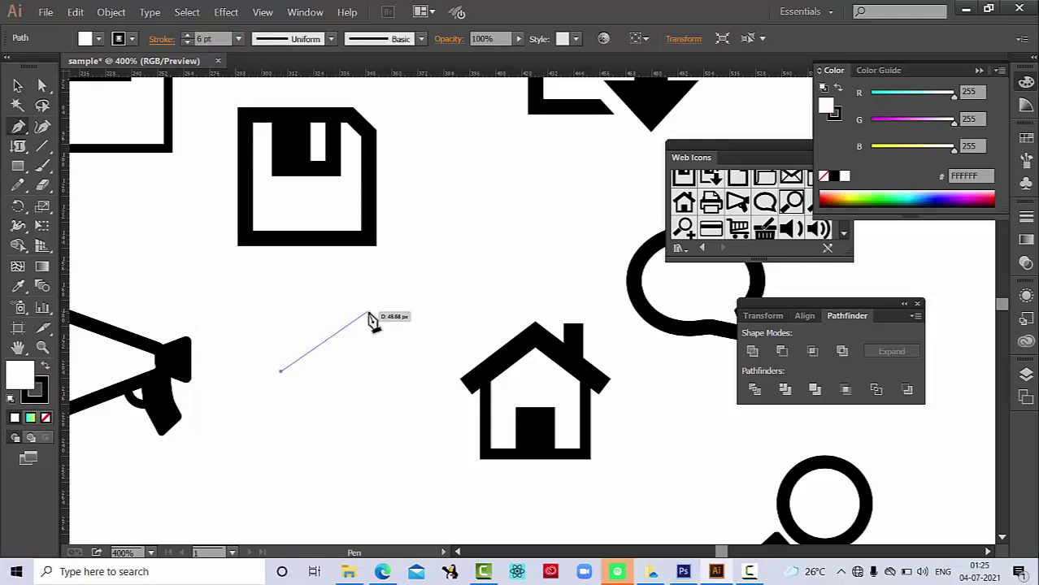
left_click(368, 314)
left_click(428, 372)
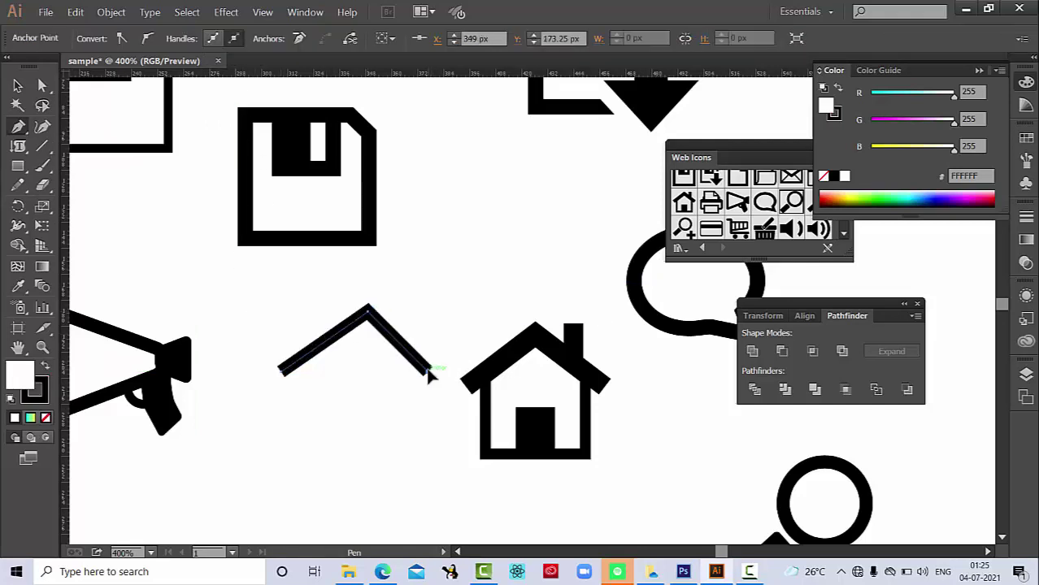
left_click(18, 86)
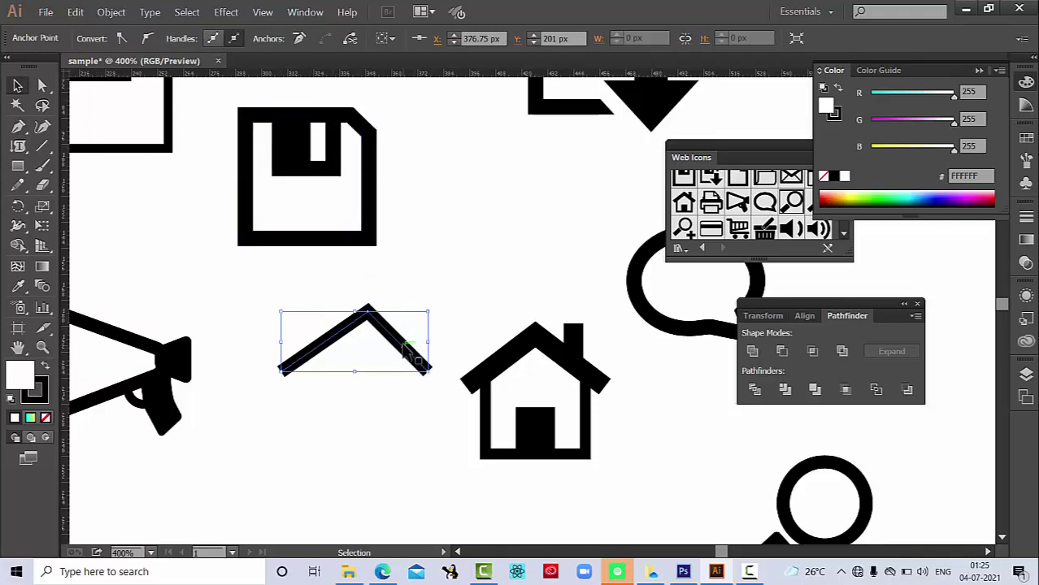
Step: Give the roof a 10 pt stroke and extend its right end slightly down and outward
left_click(418, 361)
left_click(222, 38)
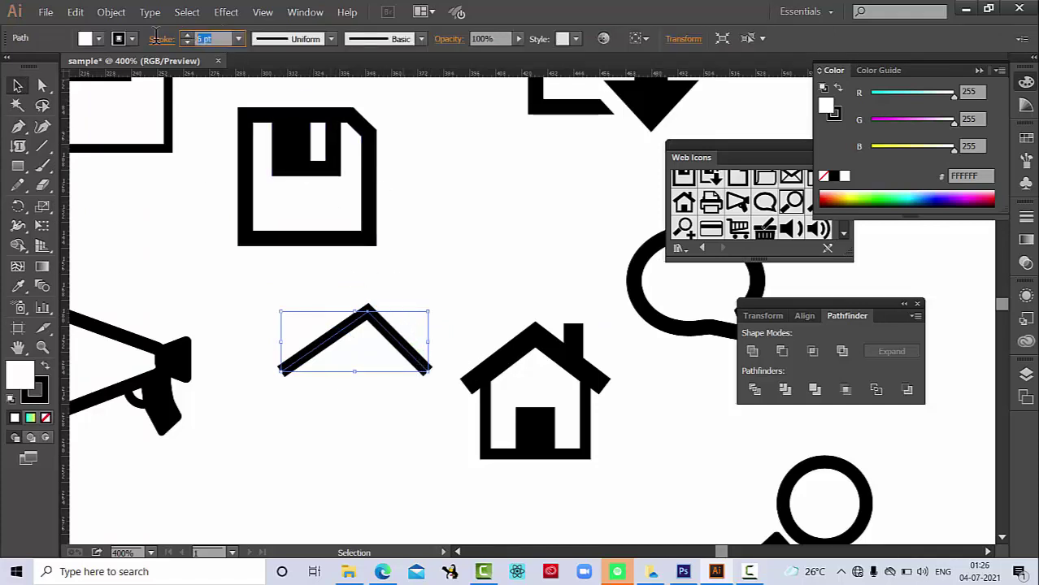
type("10")
key("Return")
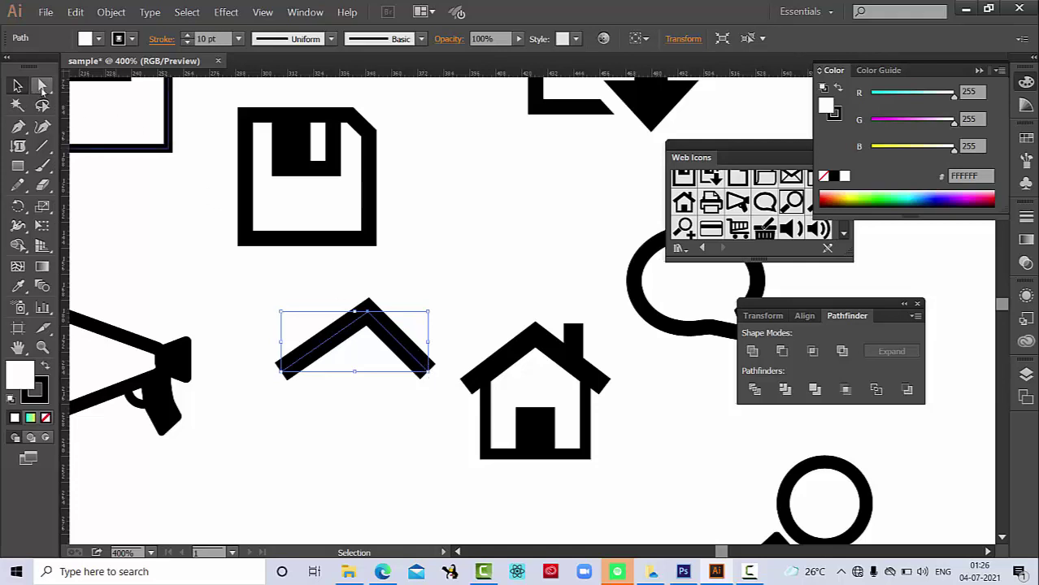
left_click(42, 86)
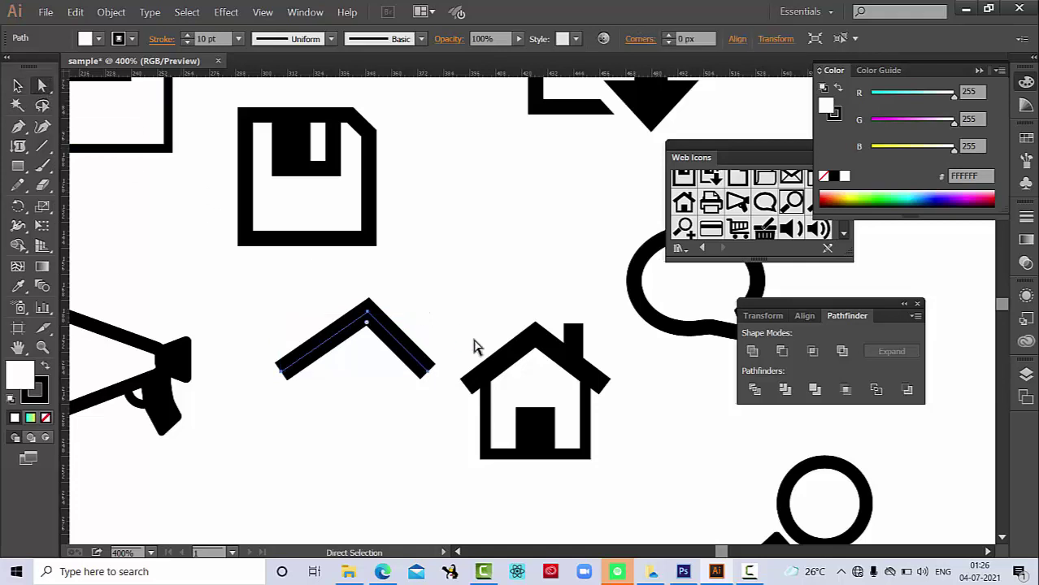
left_click(430, 377)
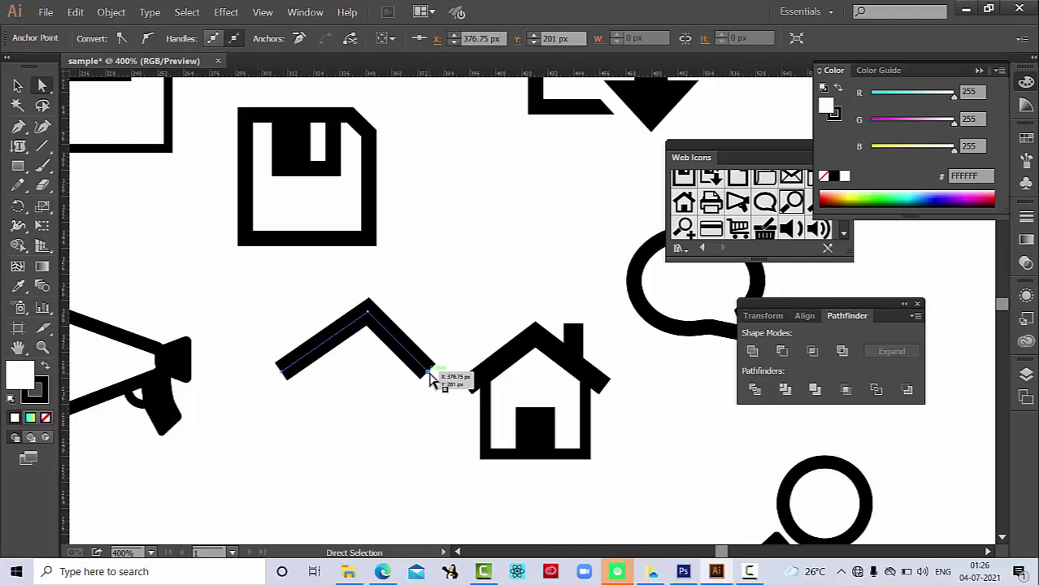
mouse_move(425, 374)
left_mouse_down()
mouse_move(444, 386)
mouse_move(434, 379)
left_mouse_up()
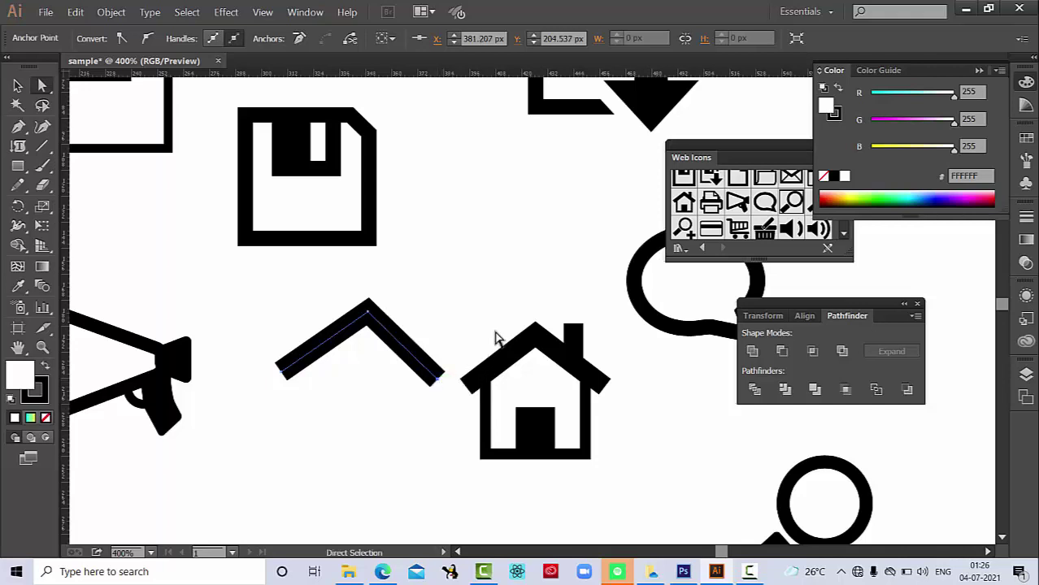
left_click(18, 85)
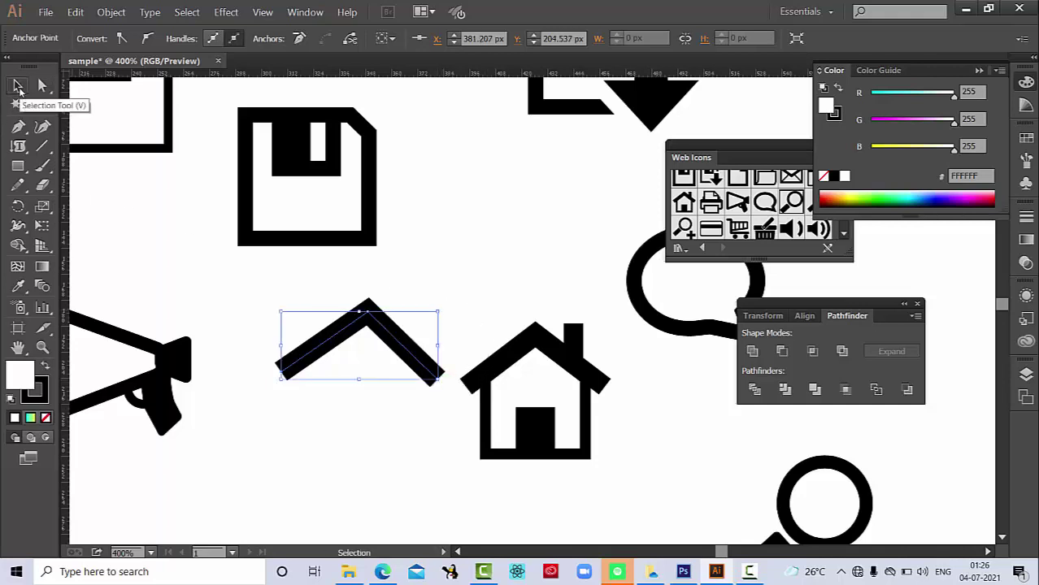
left_click(18, 127)
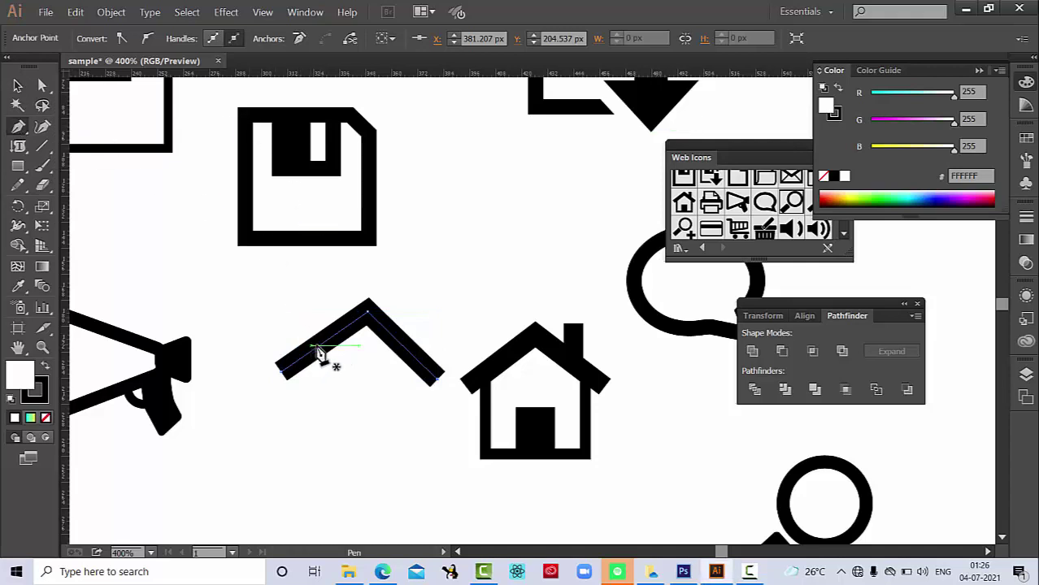
Step: Draw the house walls as a Pen path under the roof, from left side to right
key("plus")
key("minus")
left_click_drag(311, 356, 314, 449)
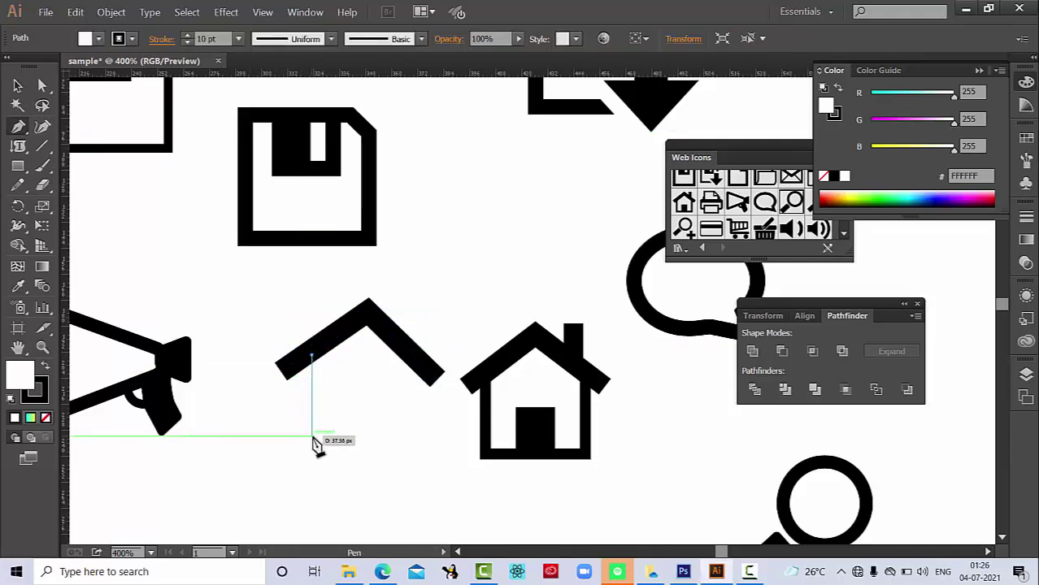
left_click(313, 439, "shift")
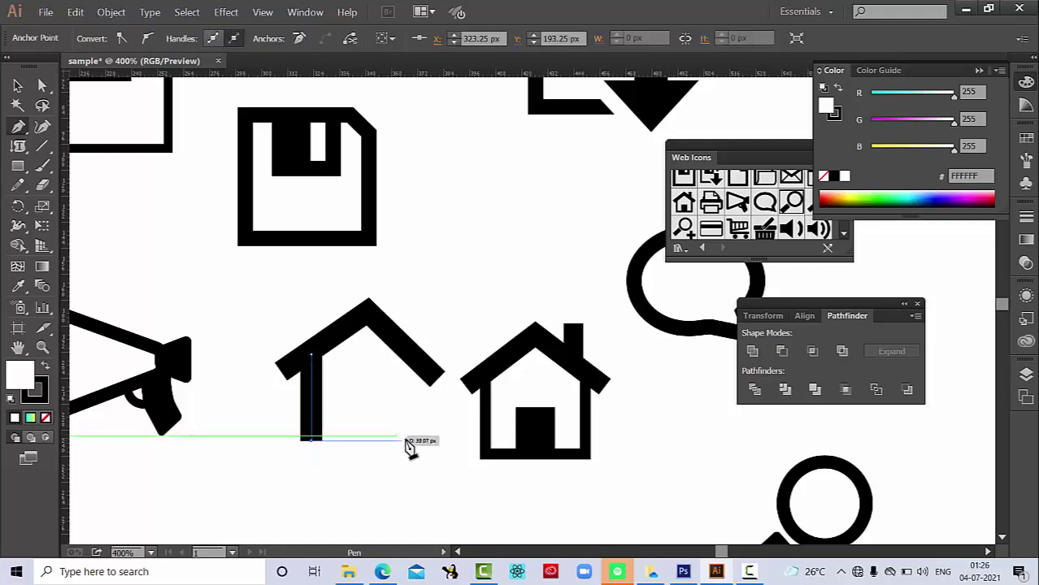
left_click(409, 440, "shift")
left_click(407, 350)
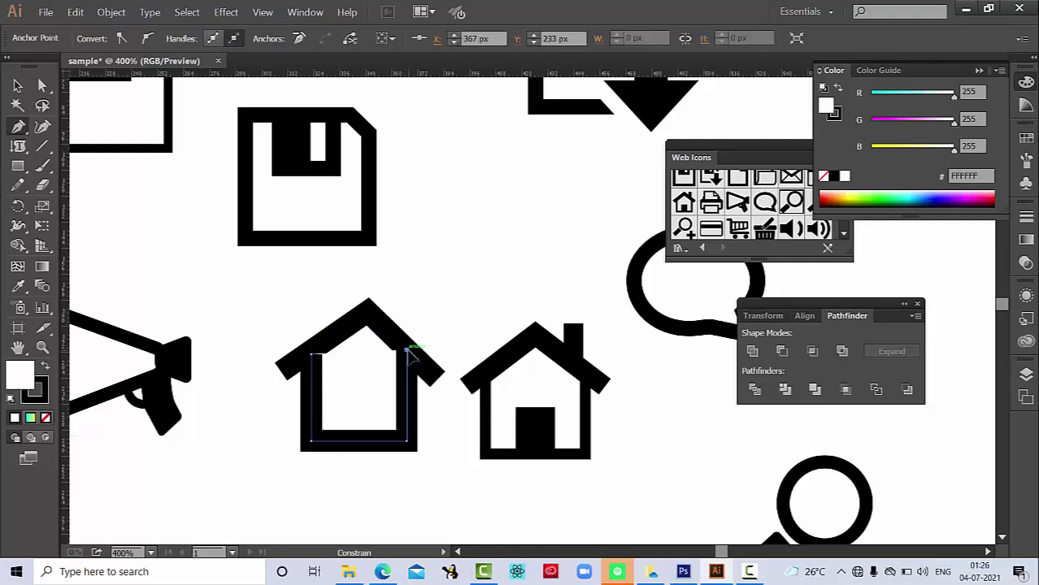
left_click(18, 86)
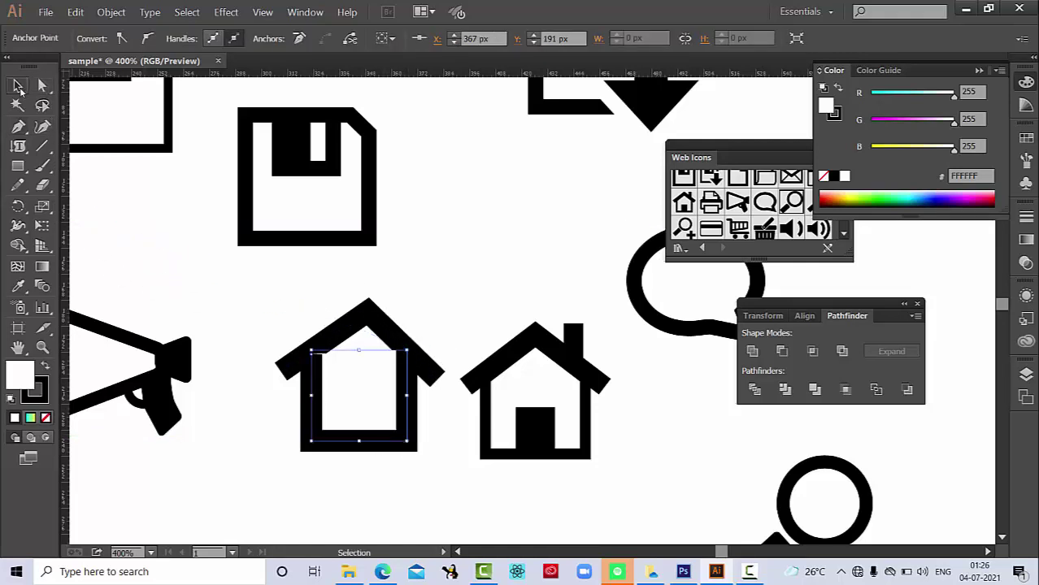
Step: Set the wall outline to a 6 pt stroke with no fill
left_click(406, 385)
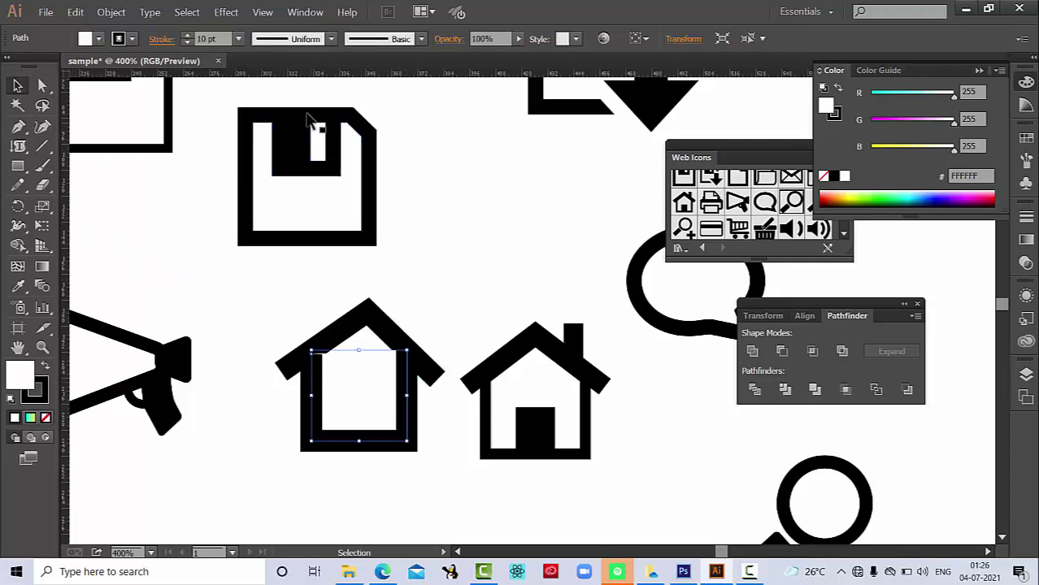
left_click(218, 38)
type("6")
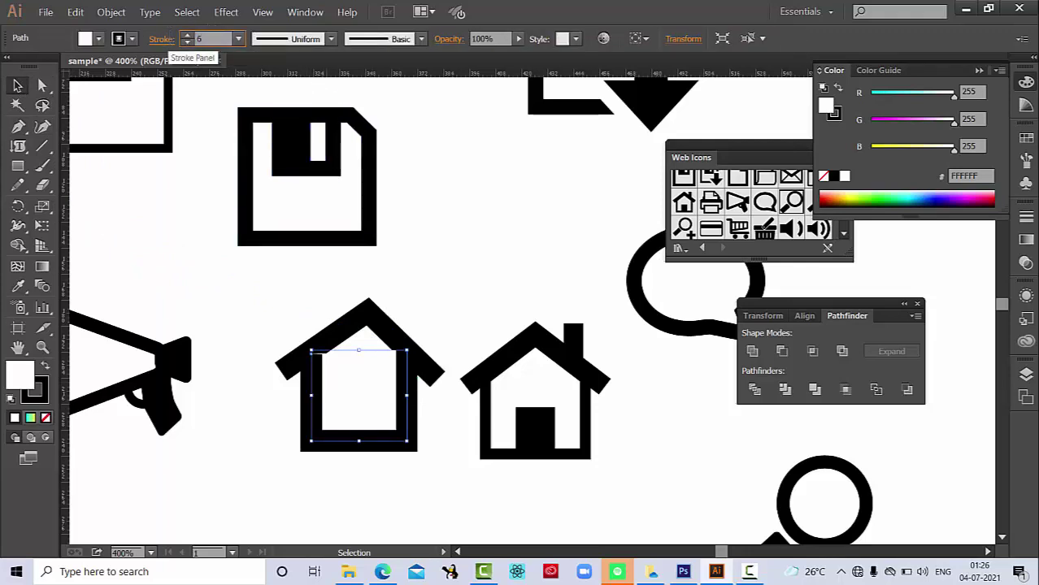
key("Return")
left_click(446, 257)
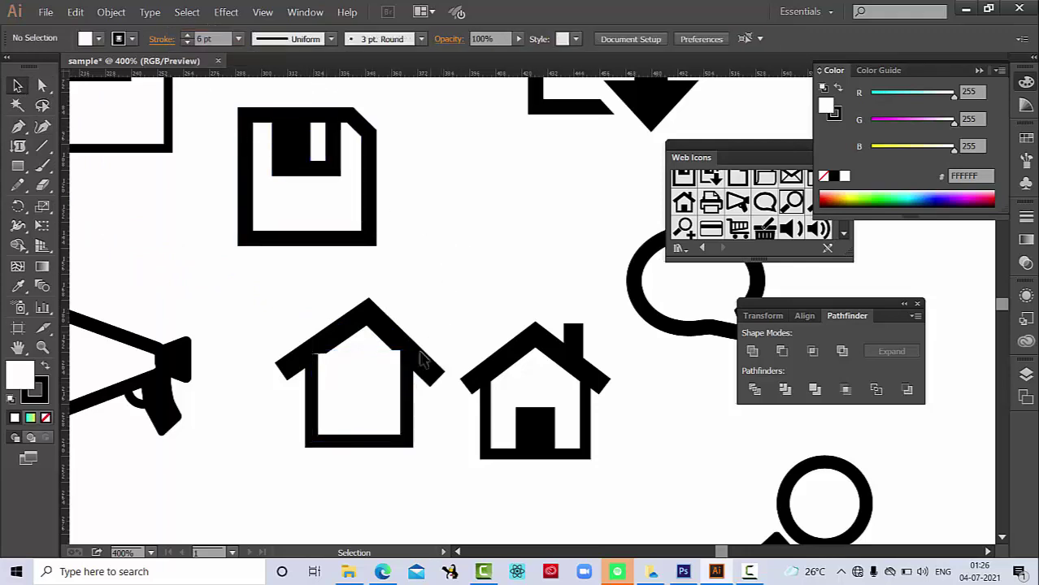
left_click(407, 382)
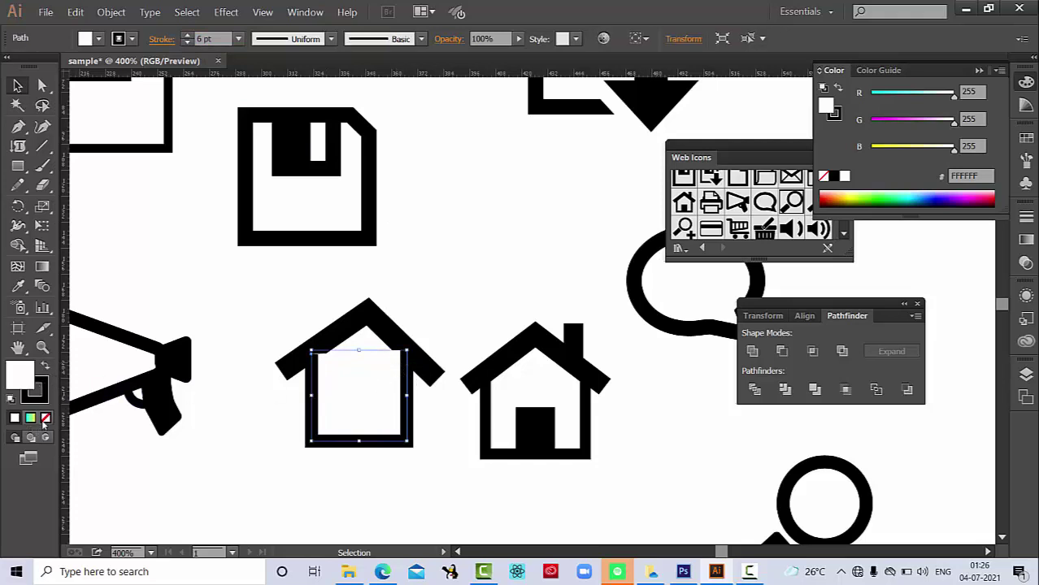
left_click(44, 418)
left_click(453, 282)
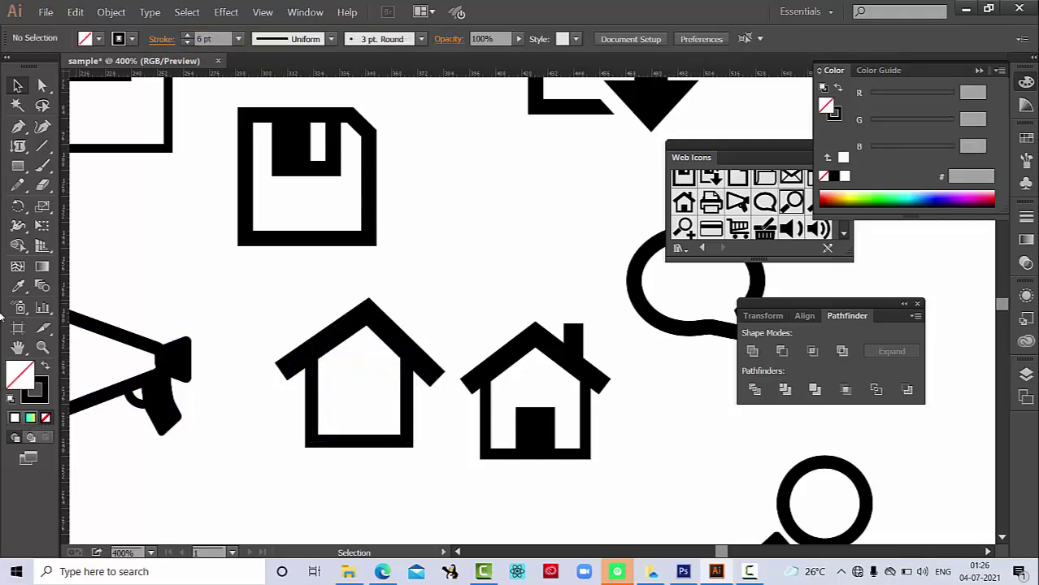
Step: Draw a black-filled, unstroked chimney rectangle on the left house's roof
left_click(17, 166)
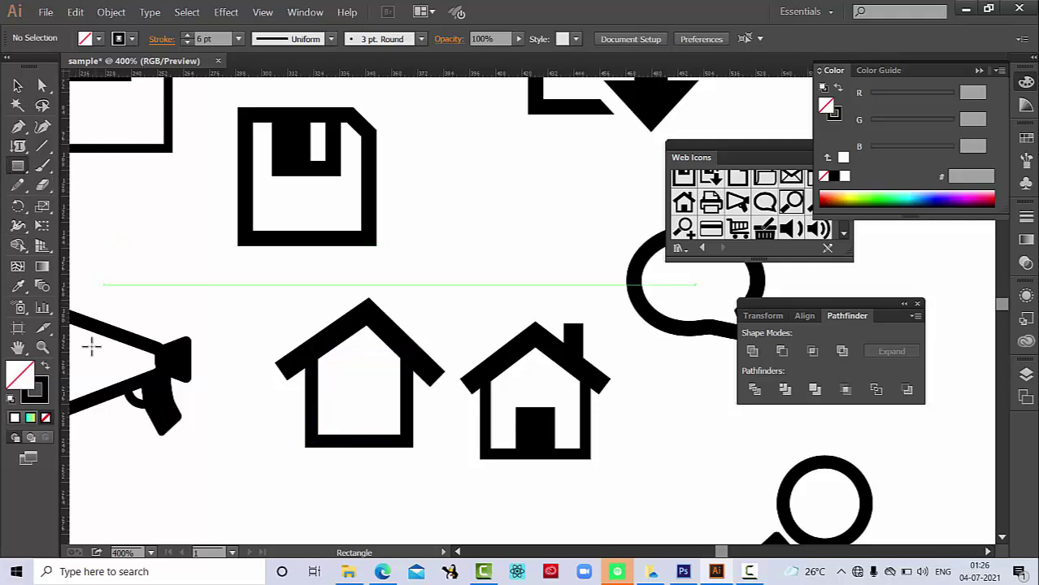
left_click(35, 390)
left_click(45, 419)
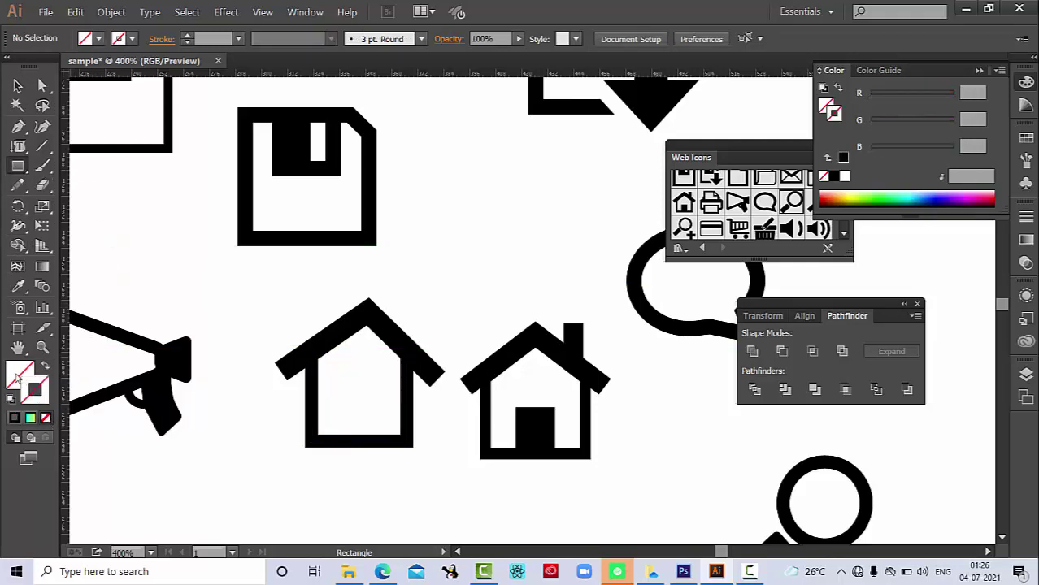
left_click(15, 417)
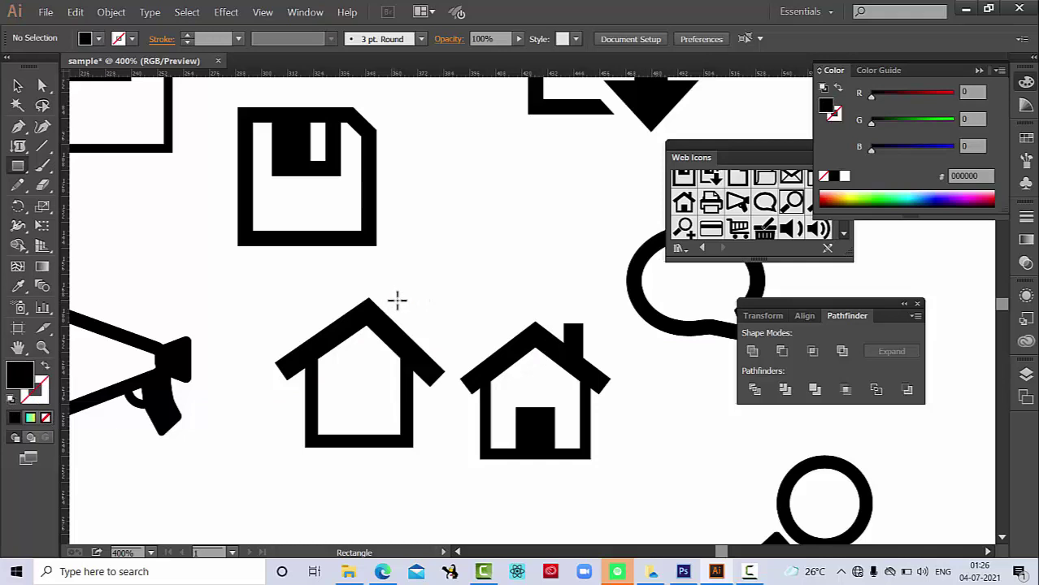
left_click_drag(393, 294, 409, 337)
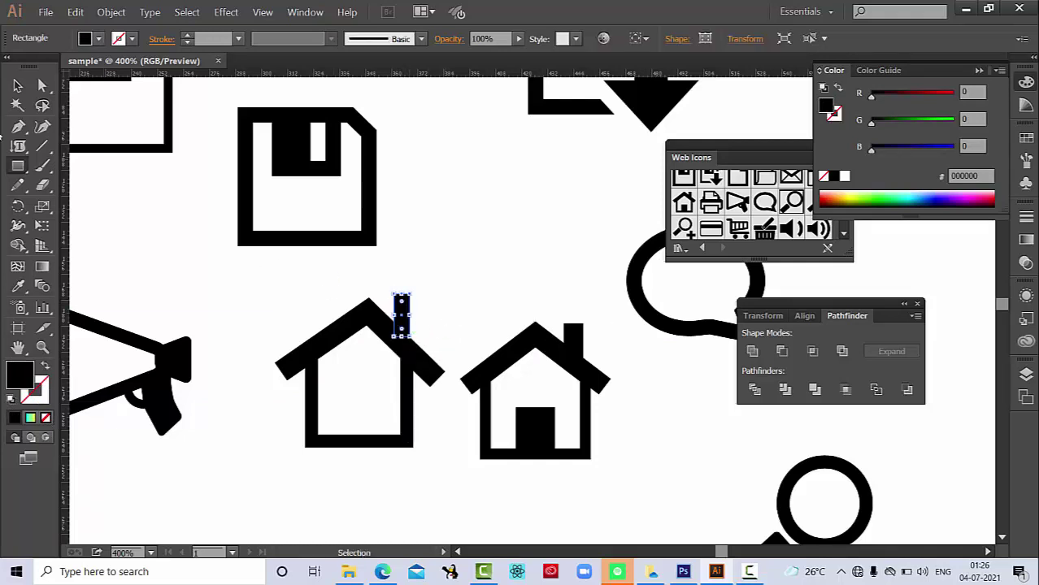
Step: Add a solid black door rectangle inside the left house
left_click(17, 86)
left_click(489, 247)
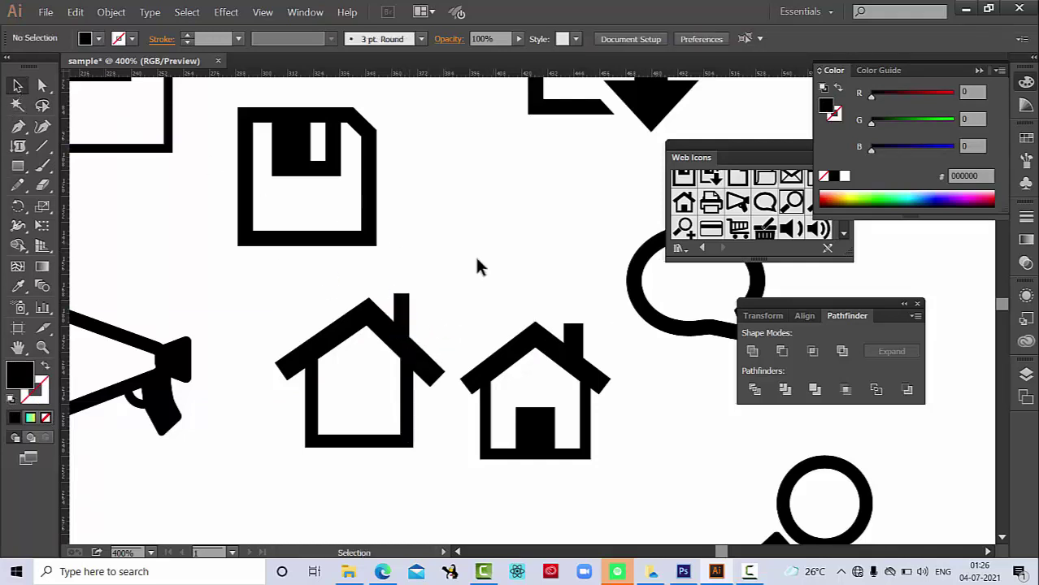
left_click(17, 166)
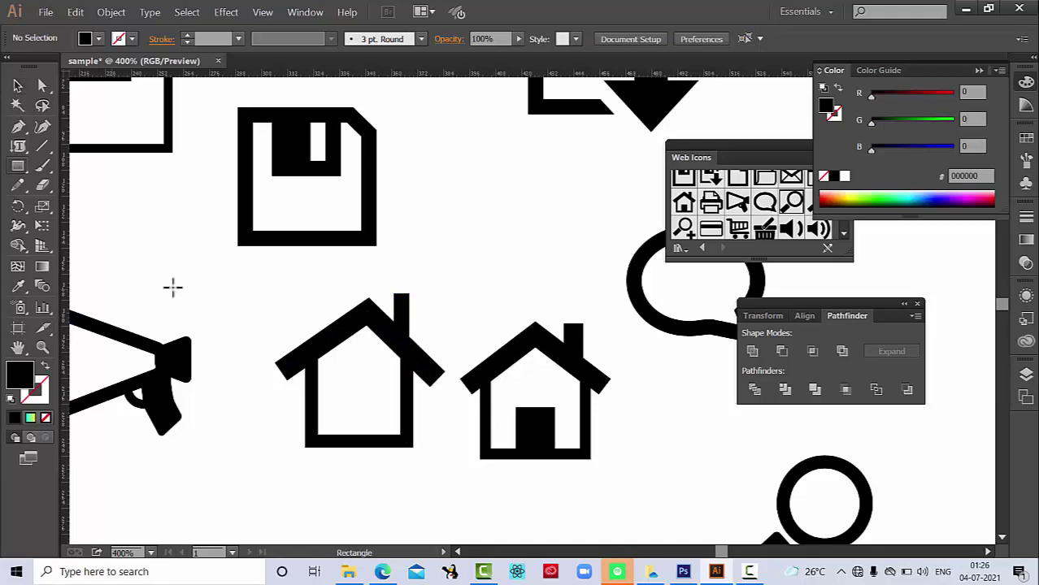
left_click_drag(337, 391, 383, 436)
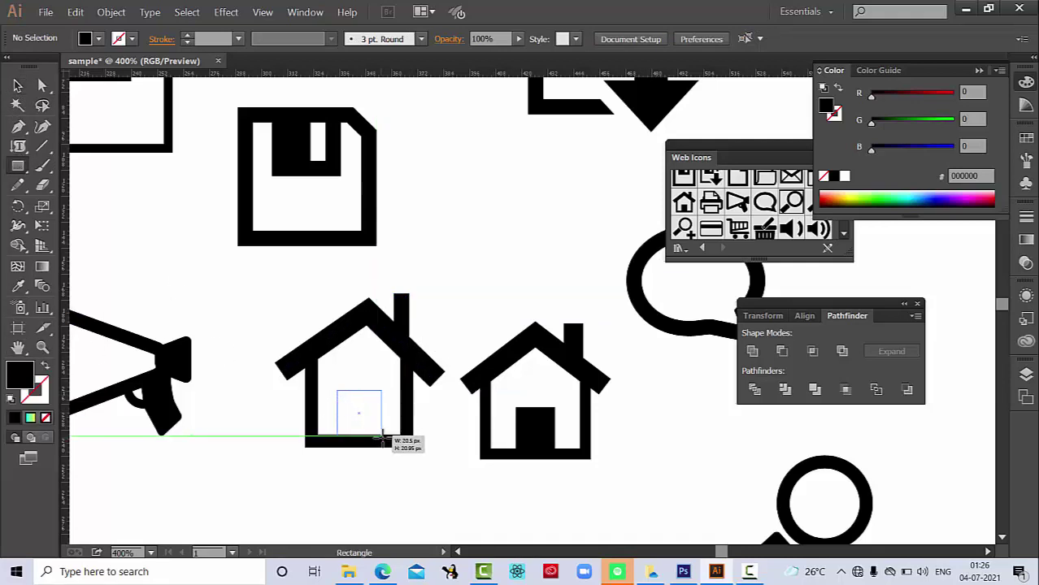
key("v")
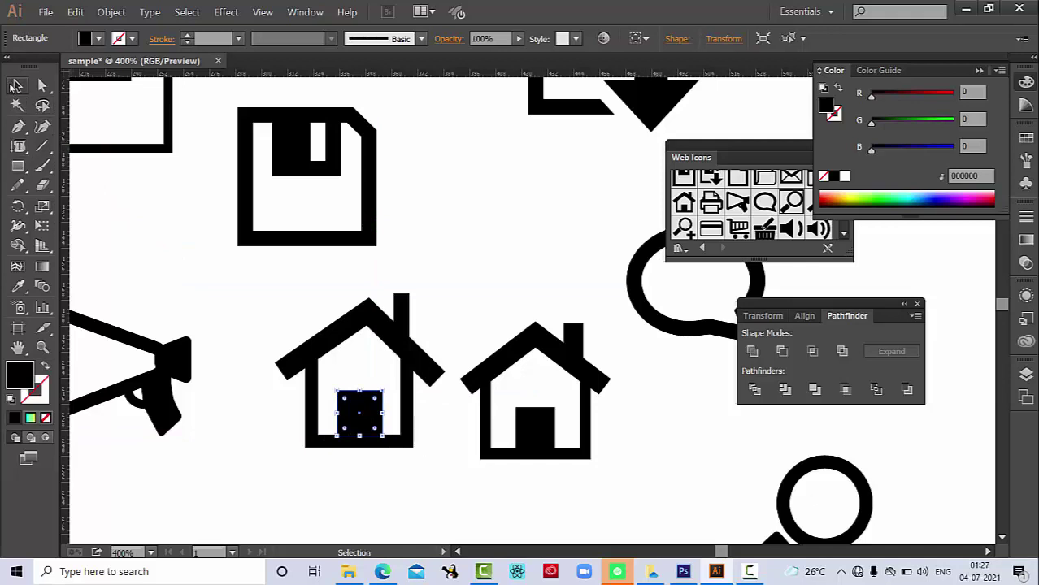
left_click(474, 268)
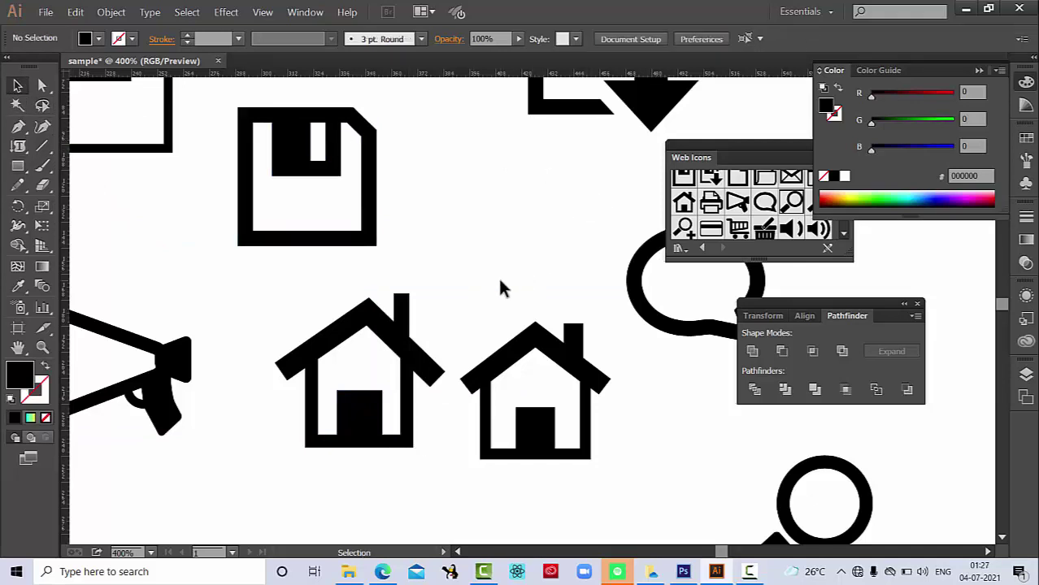
scroll(497, 275, "up", 2)
scroll(498, 275, "up", 2)
scroll(500, 283, "down", 1)
scroll(500, 282, "down", 2)
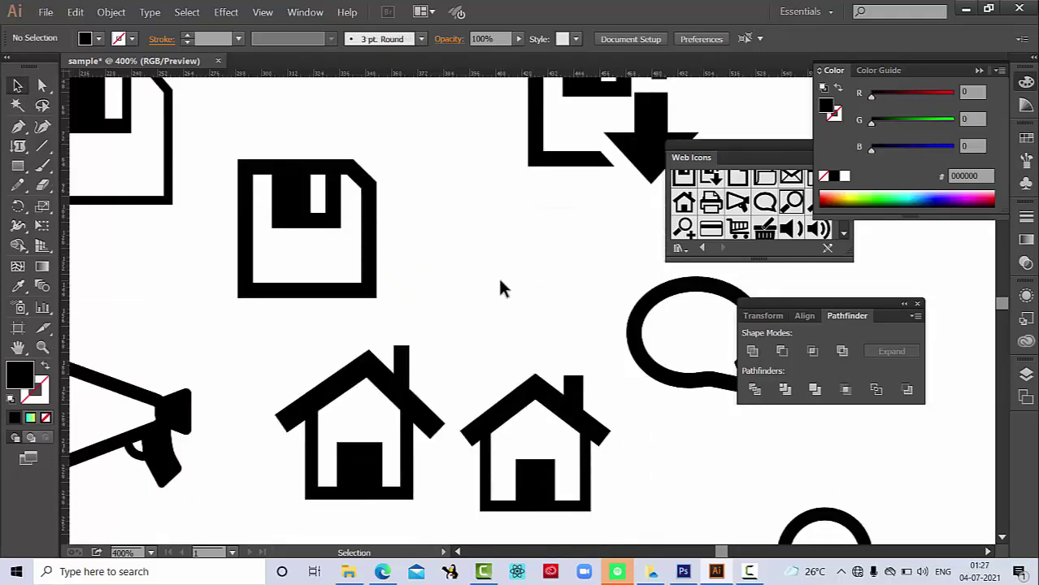
scroll(500, 282, "up", 1)
left_click_drag(550, 292, 480, 290)
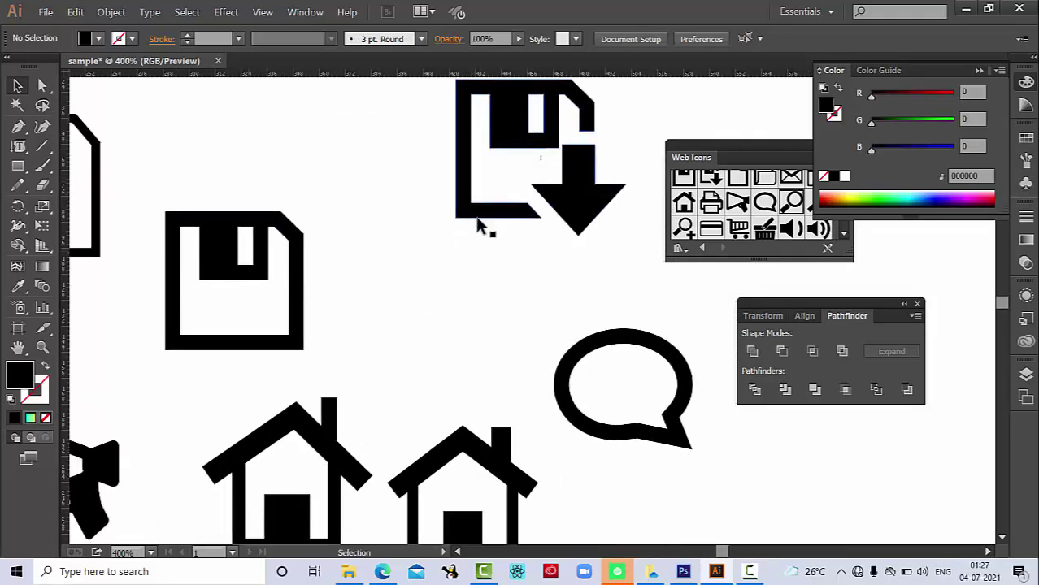
Step: Draw the arrow's tall stem rectangle and unite it with the base rectangle
left_click_drag(365, 225, 510, 269)
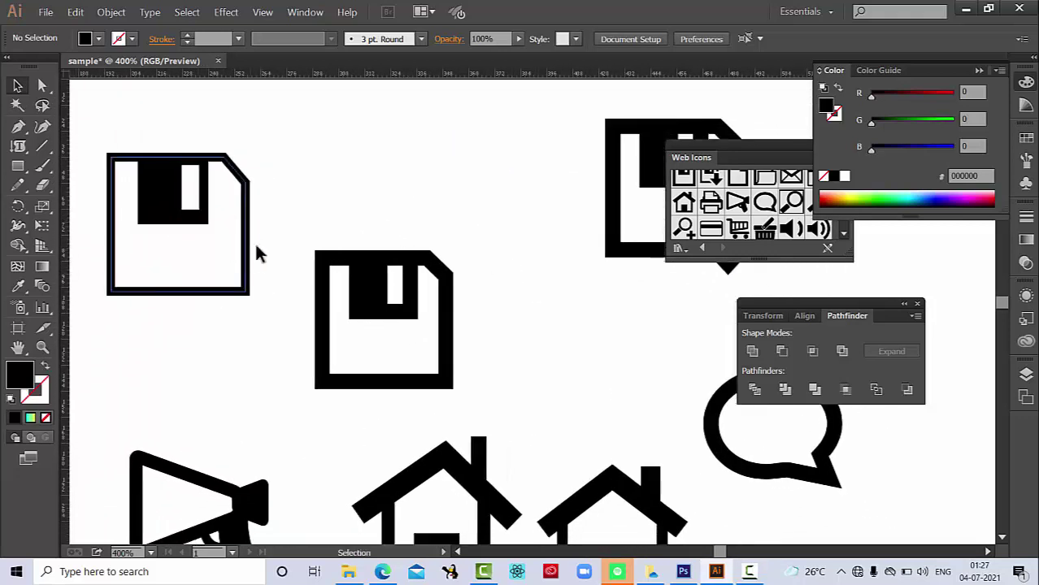
left_click(15, 166)
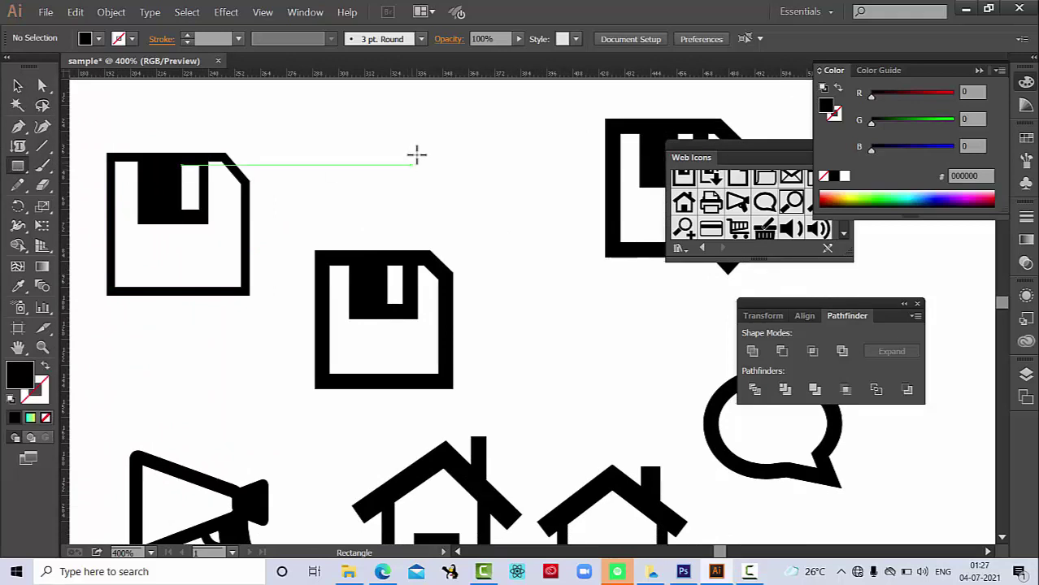
left_click_drag(401, 128, 436, 207)
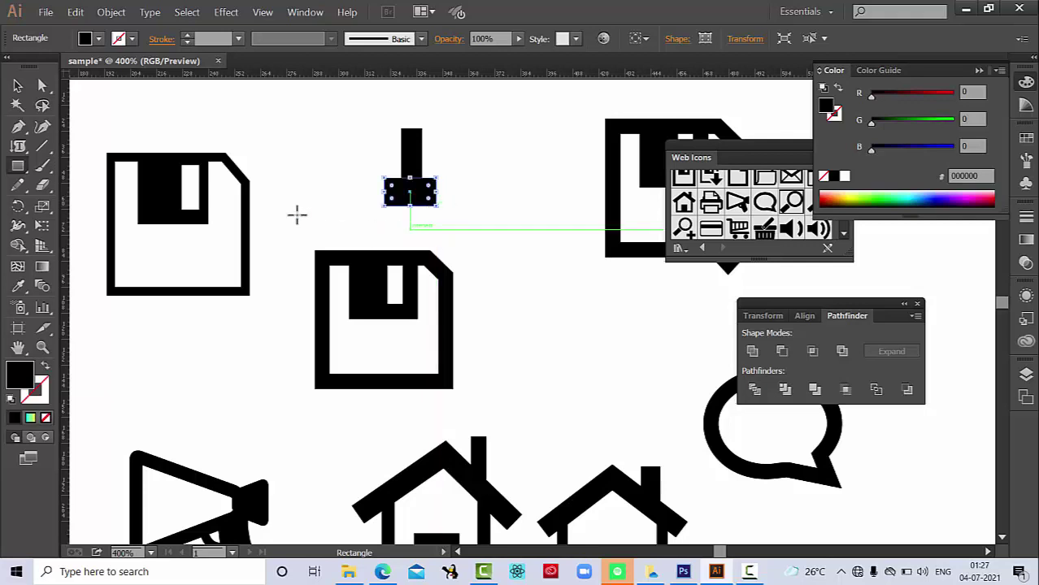
left_click(19, 86)
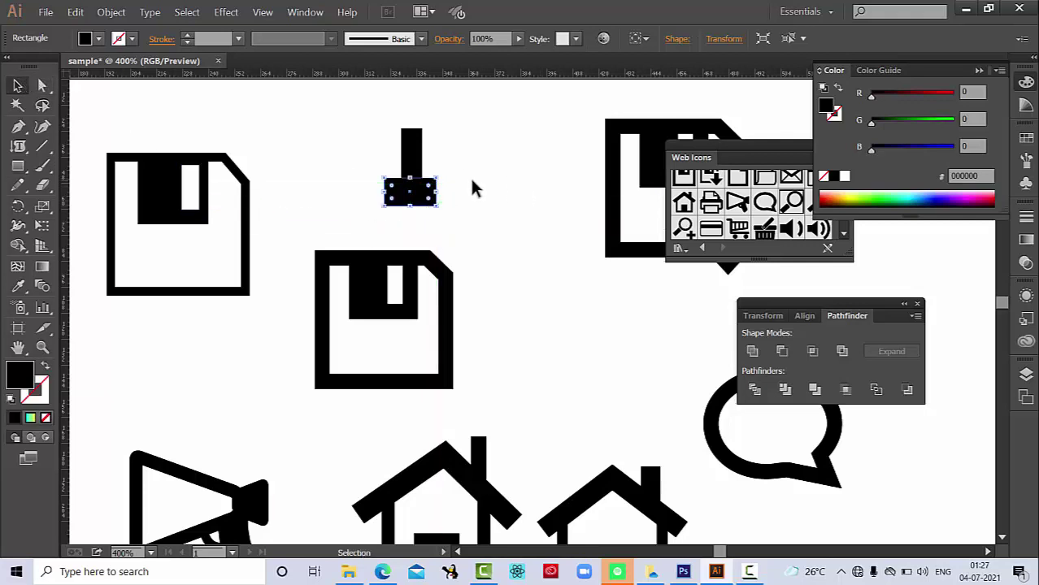
left_click_drag(350, 118, 462, 212)
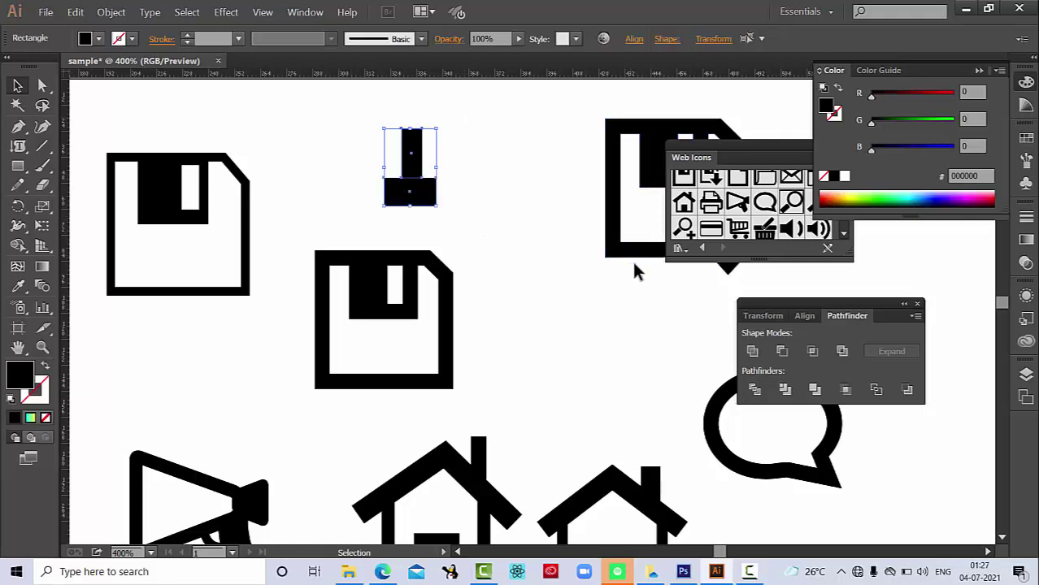
left_click(752, 351)
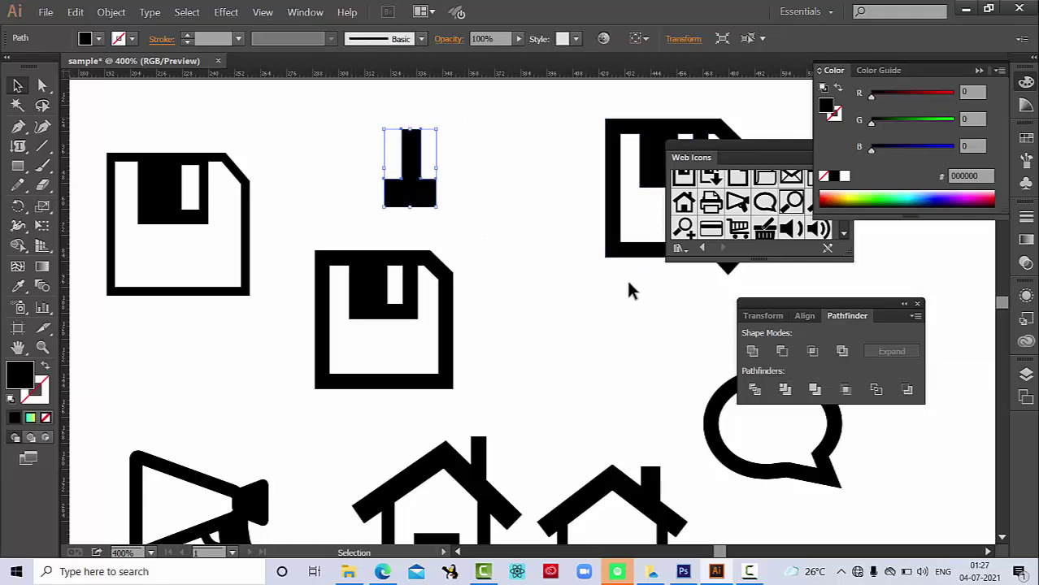
Step: Add a bottom-middle anchor and delete the base's corner anchors to form the arrowhead
left_click(19, 130)
left_click(91, 148)
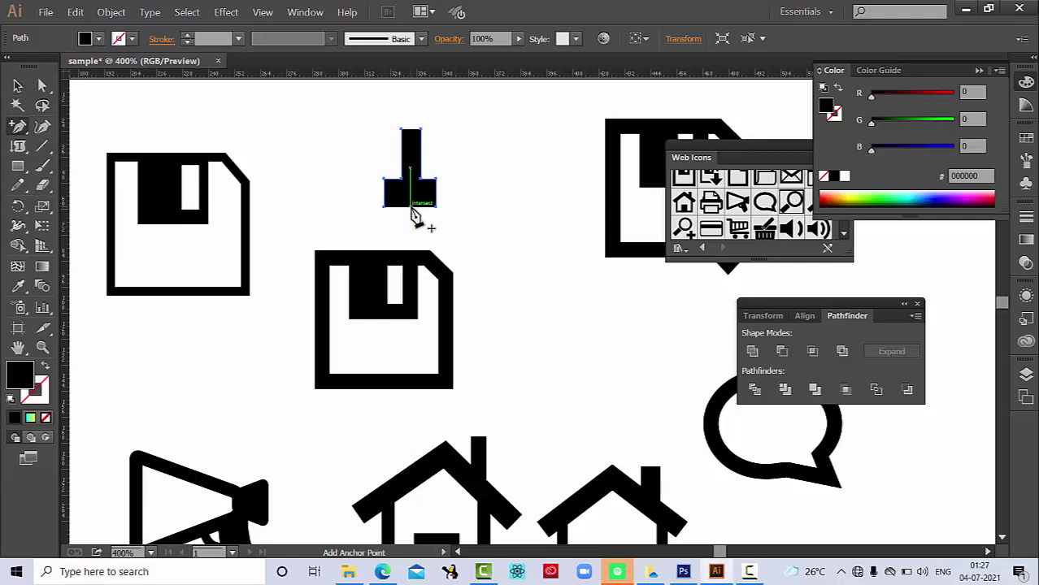
left_click(412, 208)
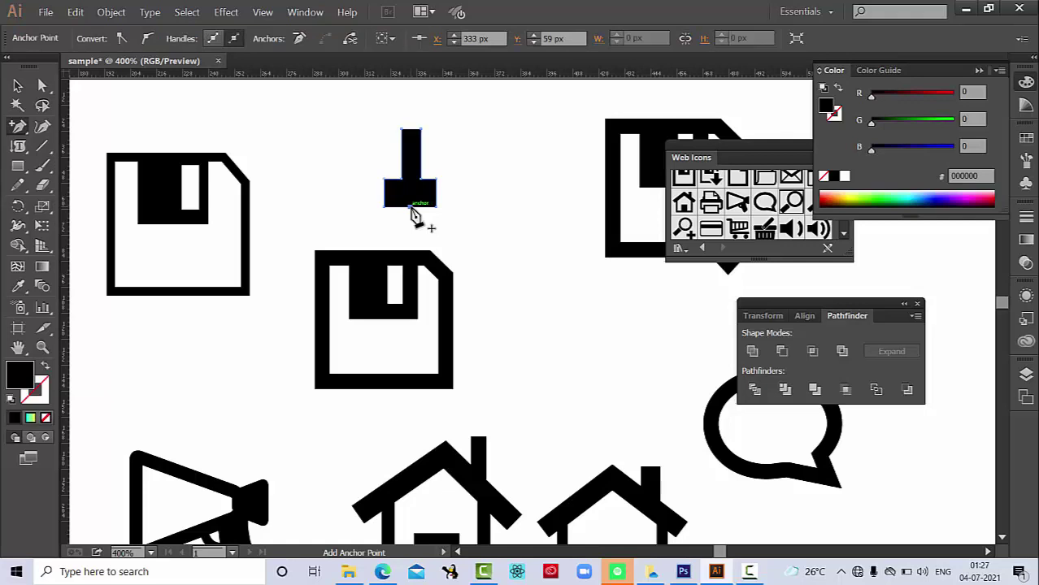
left_click(18, 128)
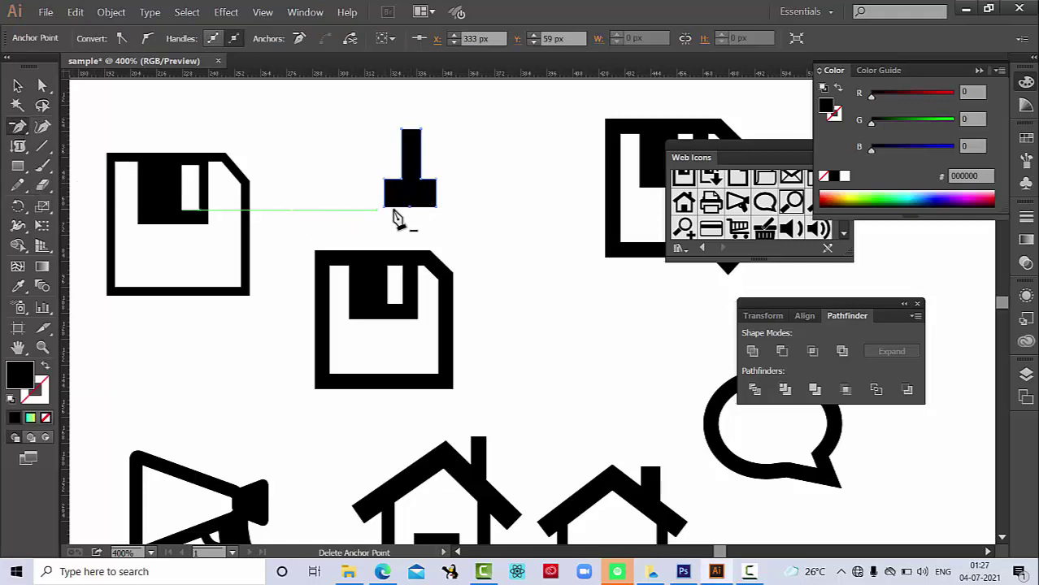
left_click(385, 208)
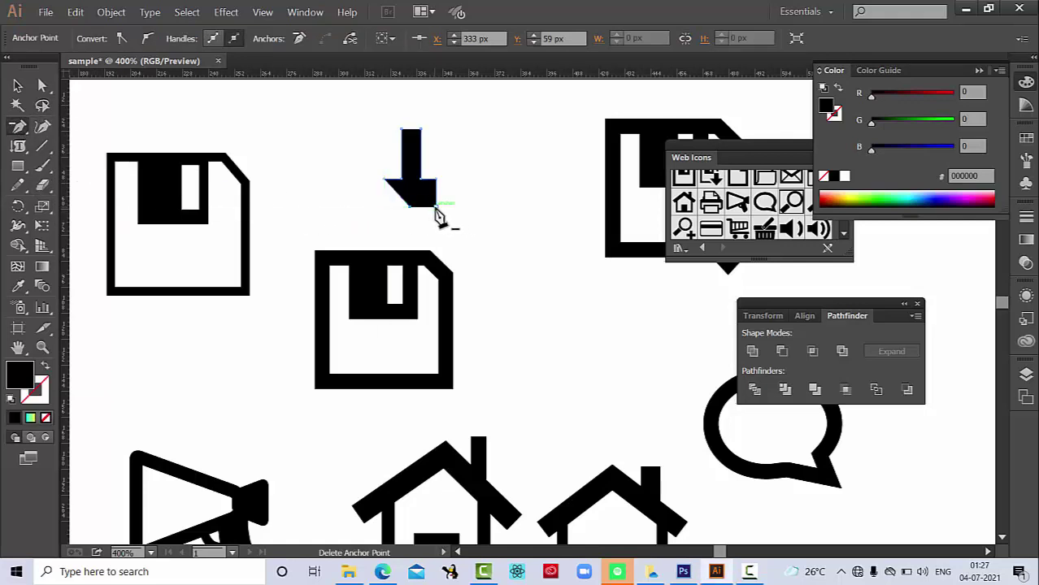
left_click(436, 208)
left_click(18, 86)
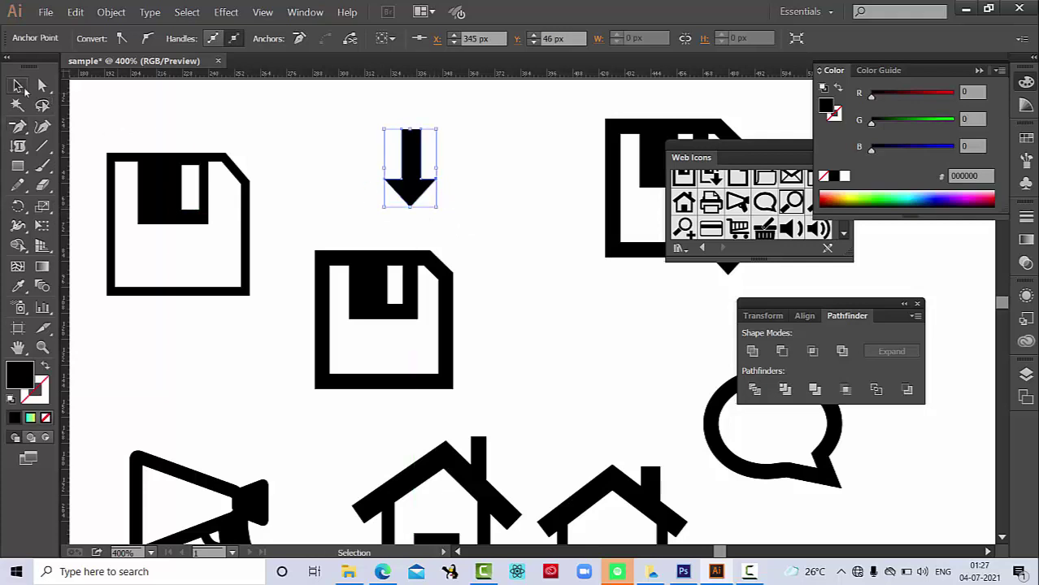
Step: Move the arrow onto the floppy disk's lower-right corner and give it a white 3 pt outline
left_click_drag(410, 179, 243, 283)
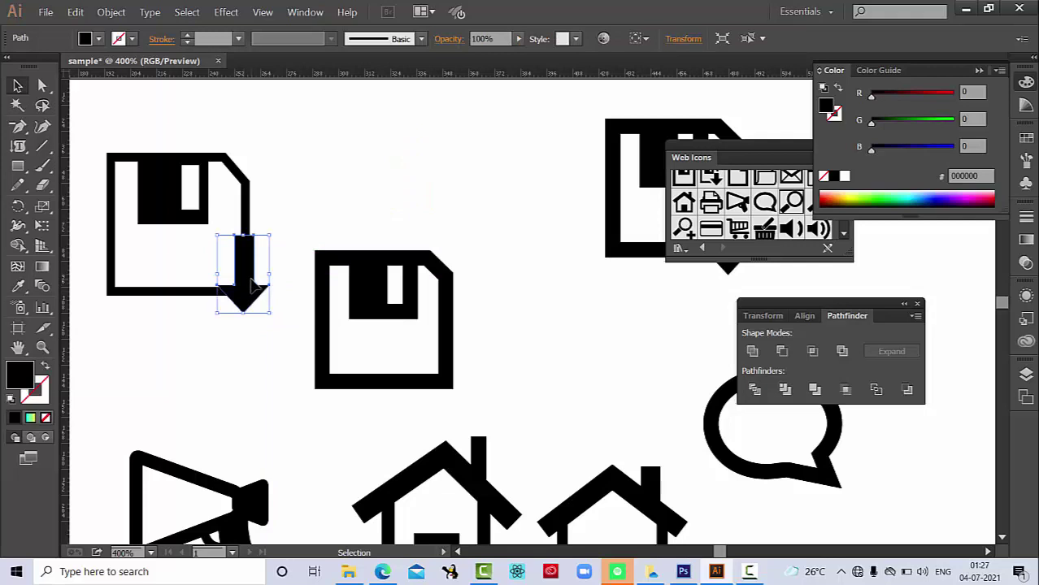
left_click(41, 391)
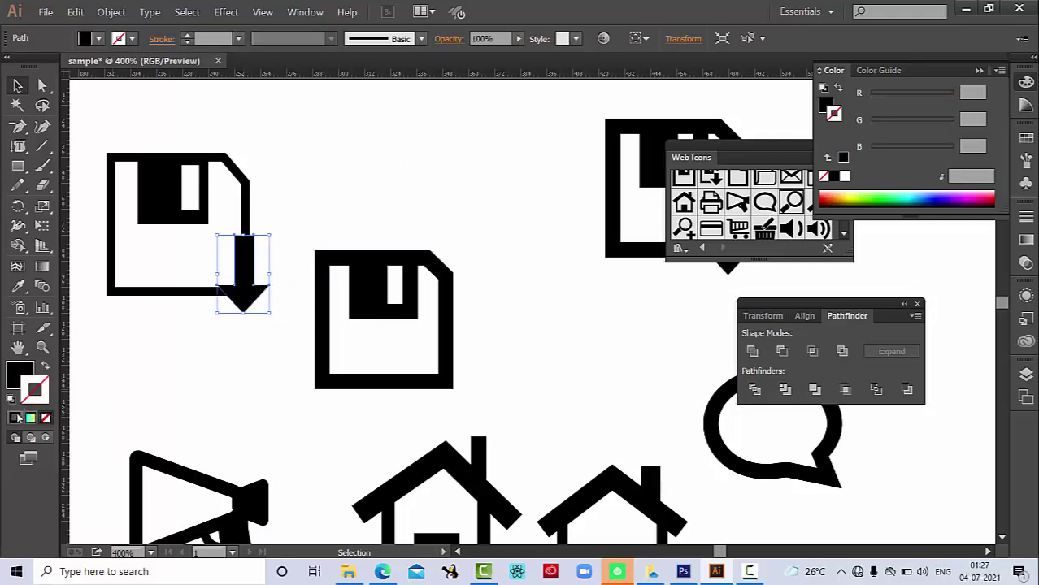
left_click(14, 418)
double_click(36, 393)
left_click_drag(381, 242, 286, 179)
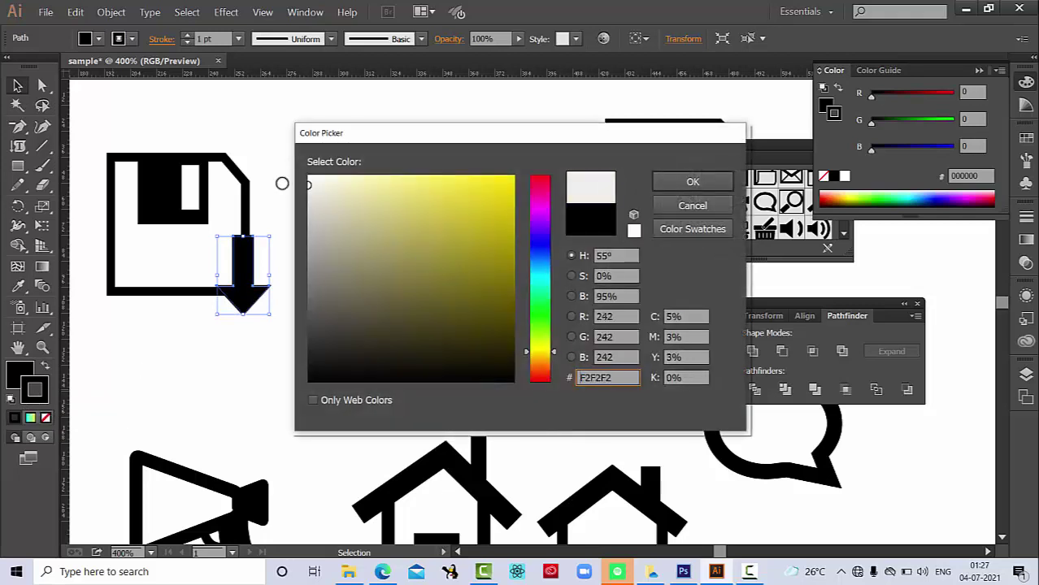
left_click(692, 182)
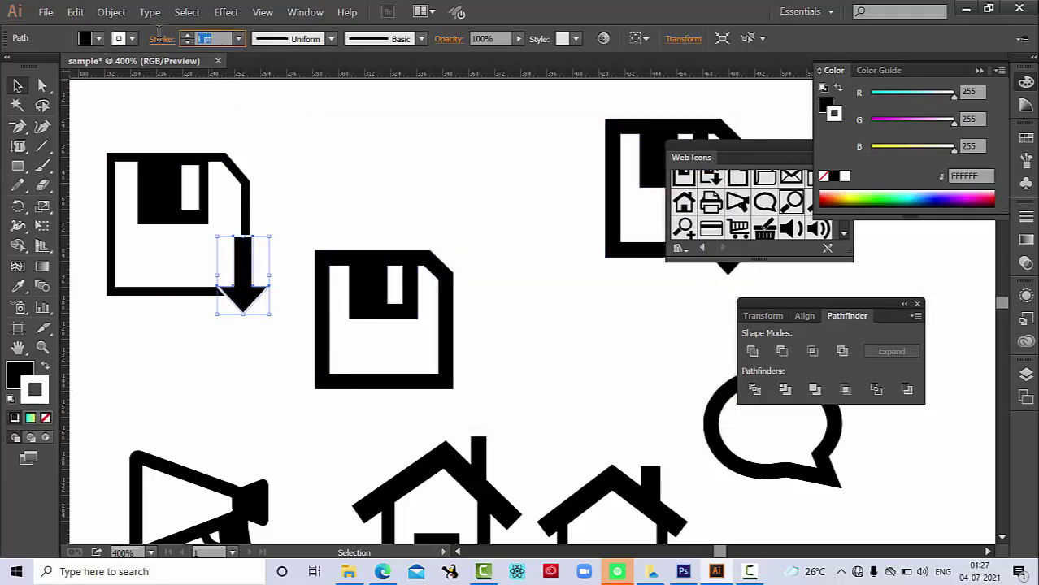
left_click(216, 39)
type("3")
key("Return")
left_click(303, 229)
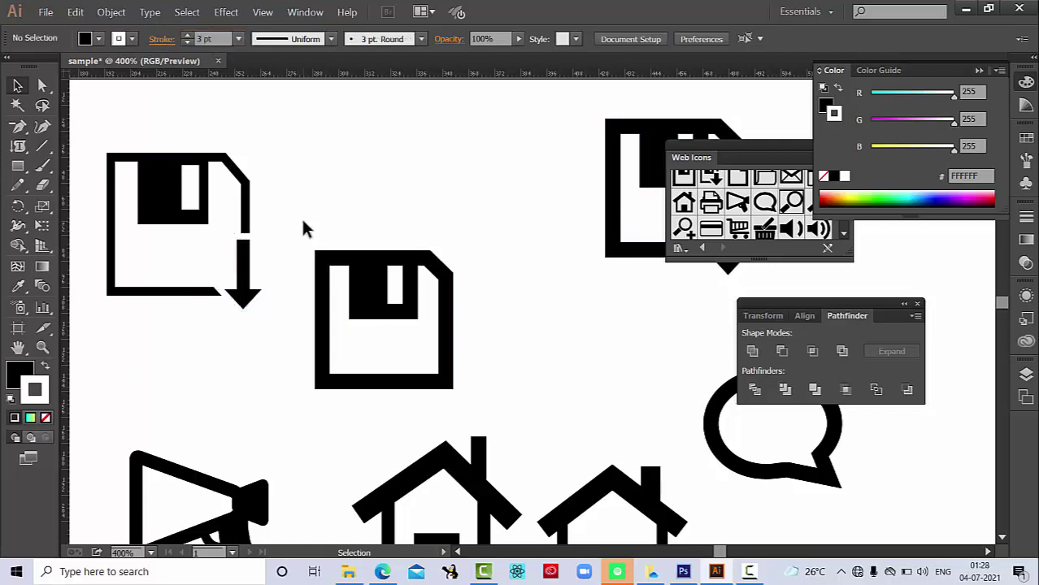
left_click_drag(521, 260, 493, 345)
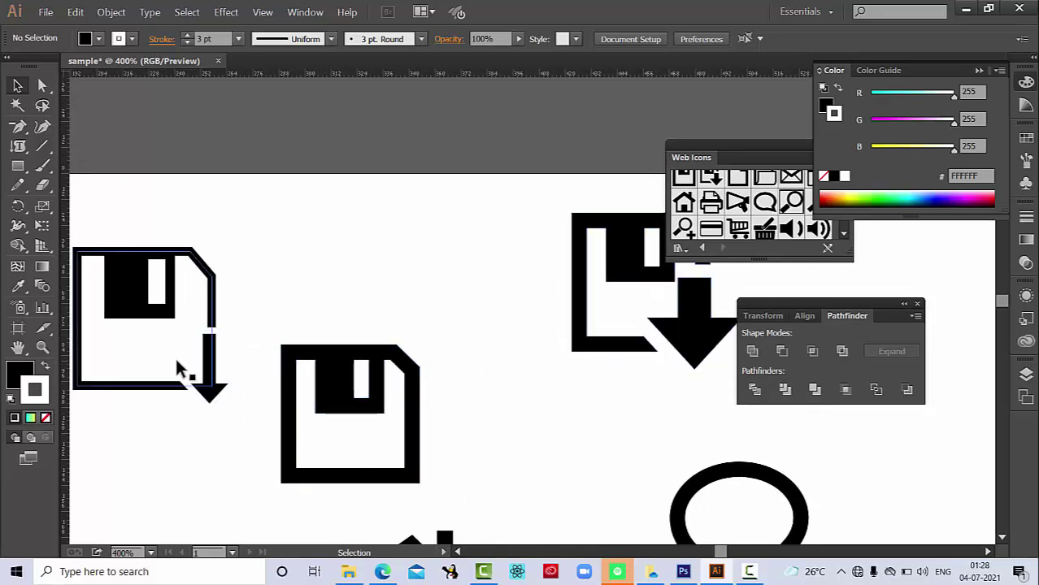
left_click_drag(235, 381, 226, 361)
Step: Draw a circle below the house icons with the Ellipse tool
scroll(226, 361, "down", 1, "alt")
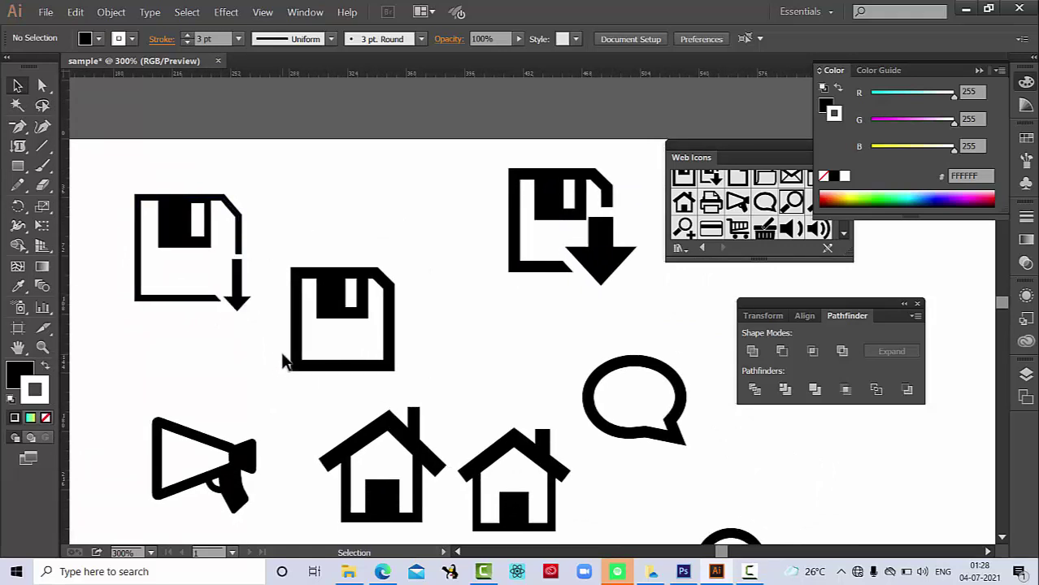
scroll(285, 370, "down", 3)
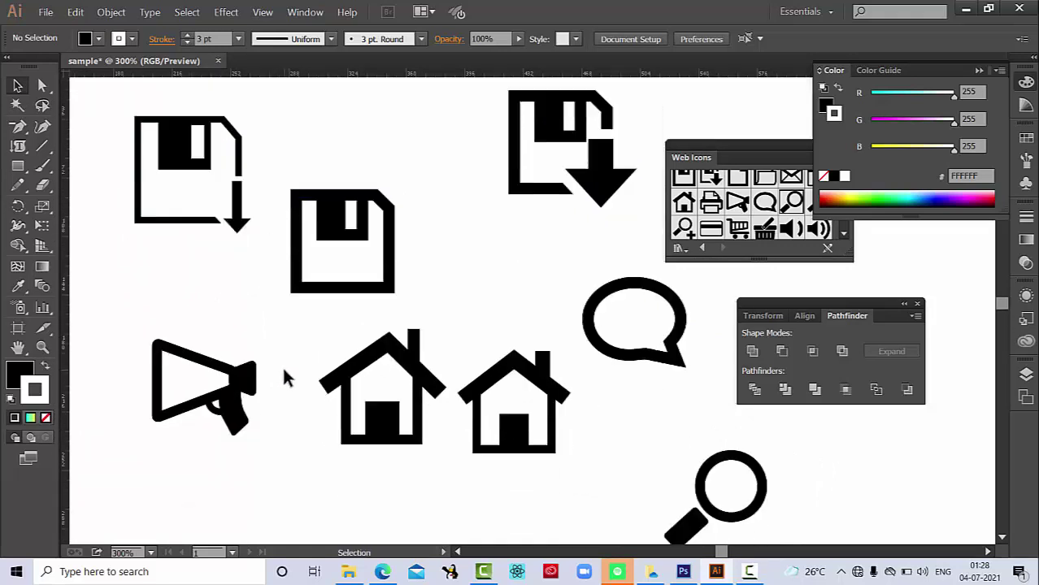
scroll(285, 370, "down", 3)
left_click_drag(616, 398, 512, 348)
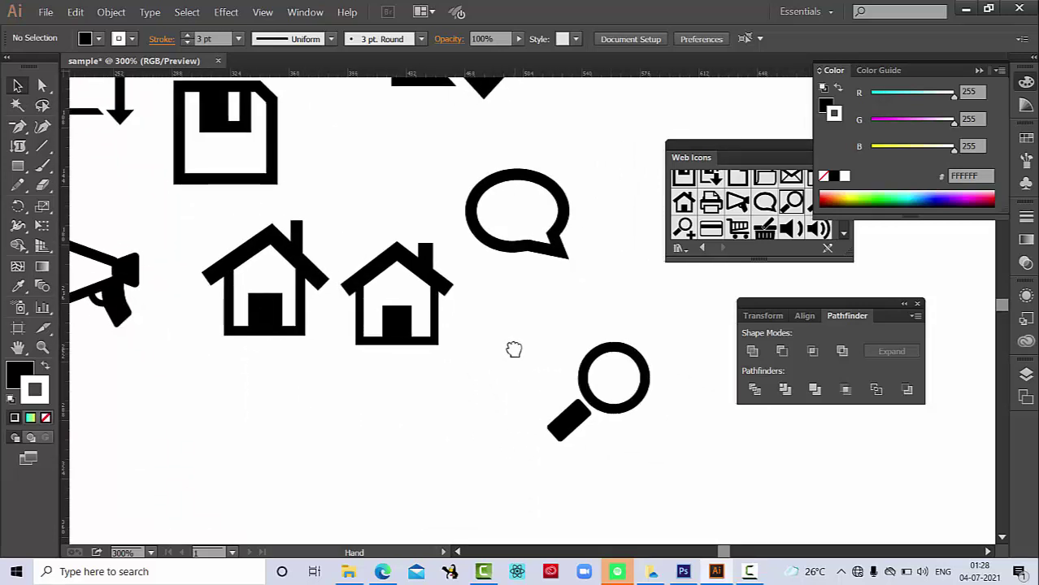
left_click_drag(17, 166, 93, 204)
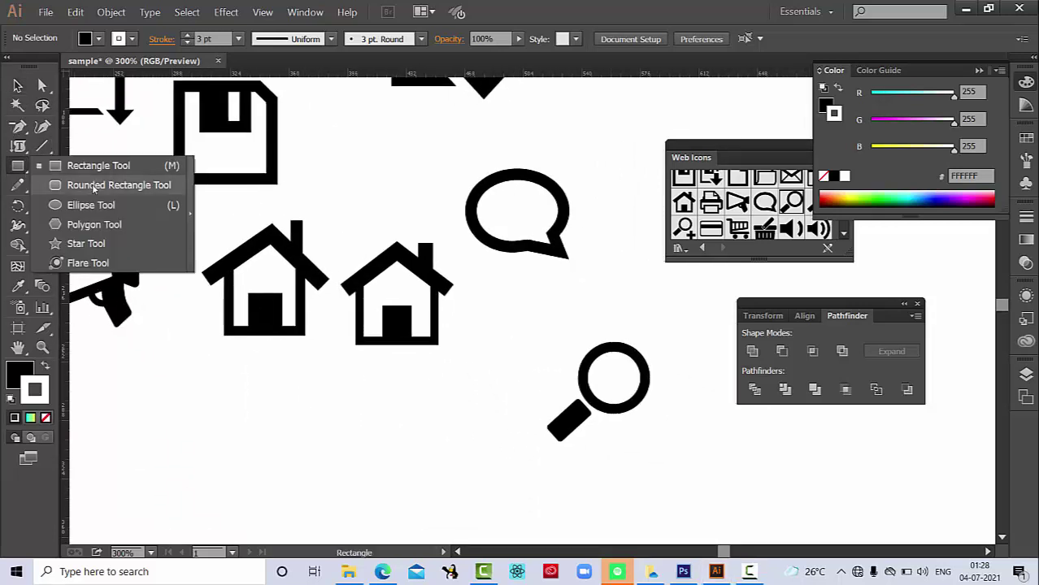
left_click_drag(324, 425, 395, 495)
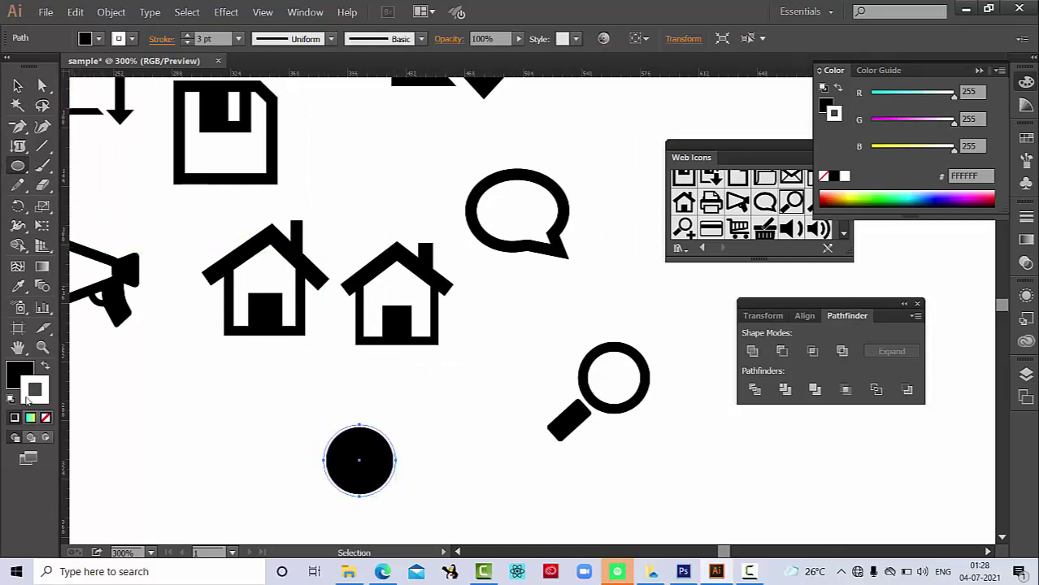
Step: Give the circle a black 7 pt outline and no fill
double_click(36, 394)
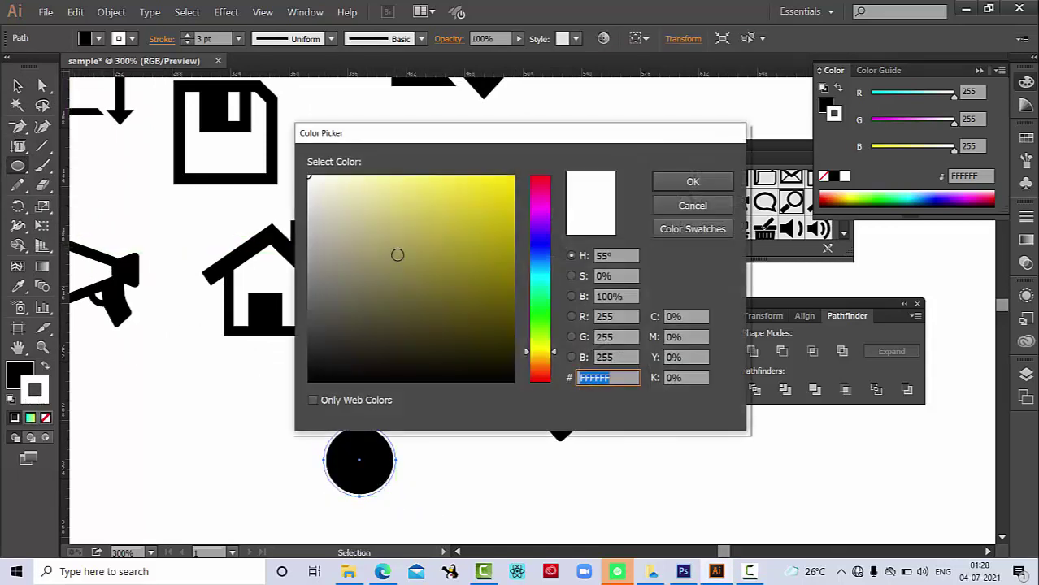
left_click_drag(397, 255, 410, 380)
left_click(692, 182)
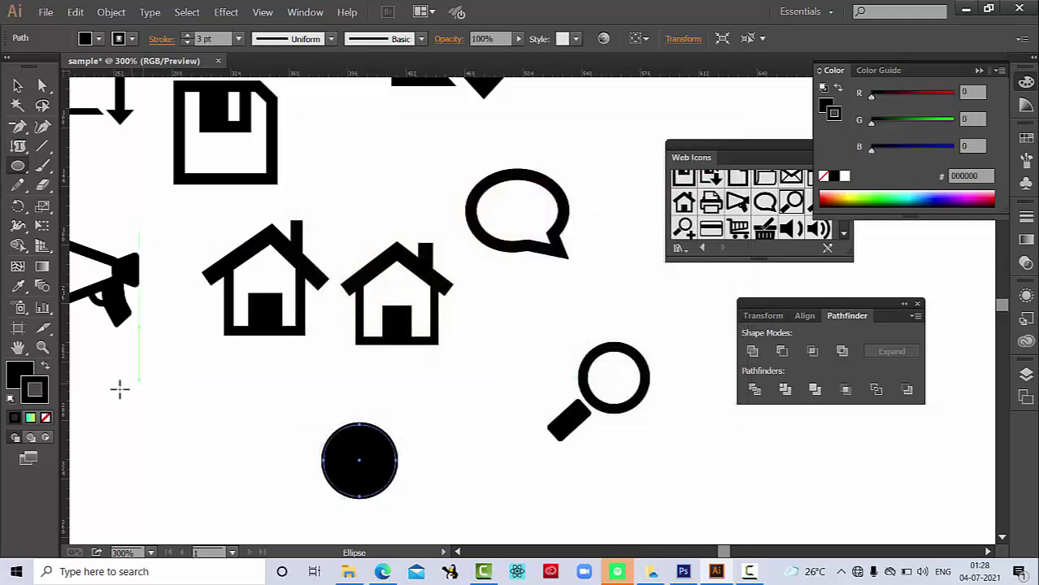
left_click(45, 418)
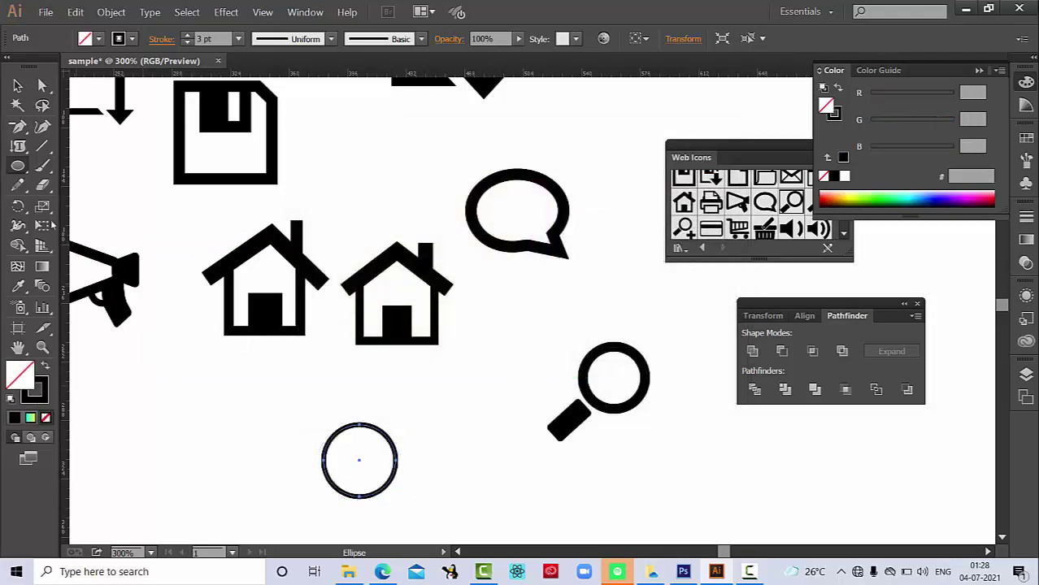
left_click_drag(218, 39, 156, 38)
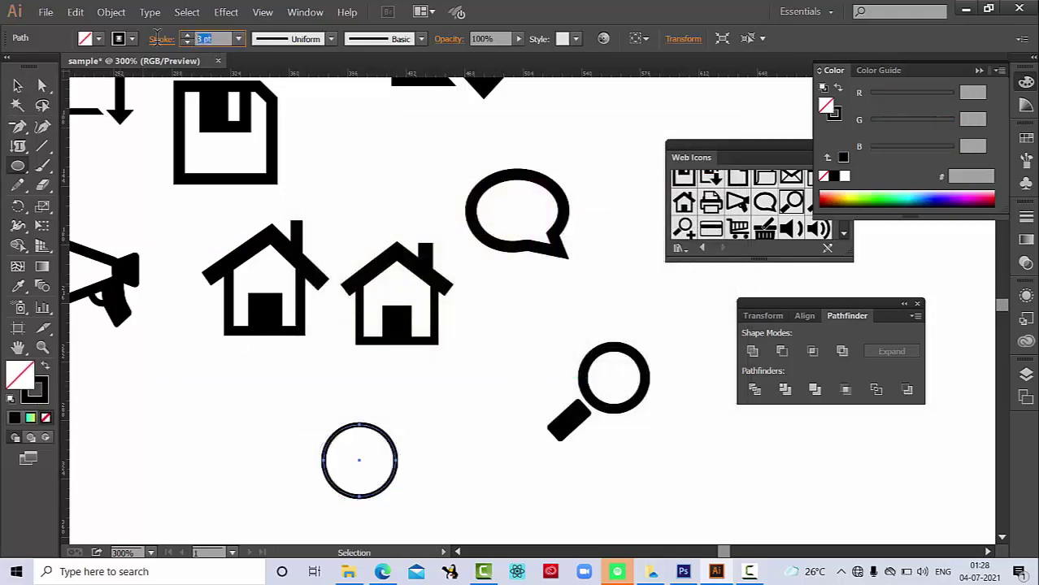
type("7")
key("Return")
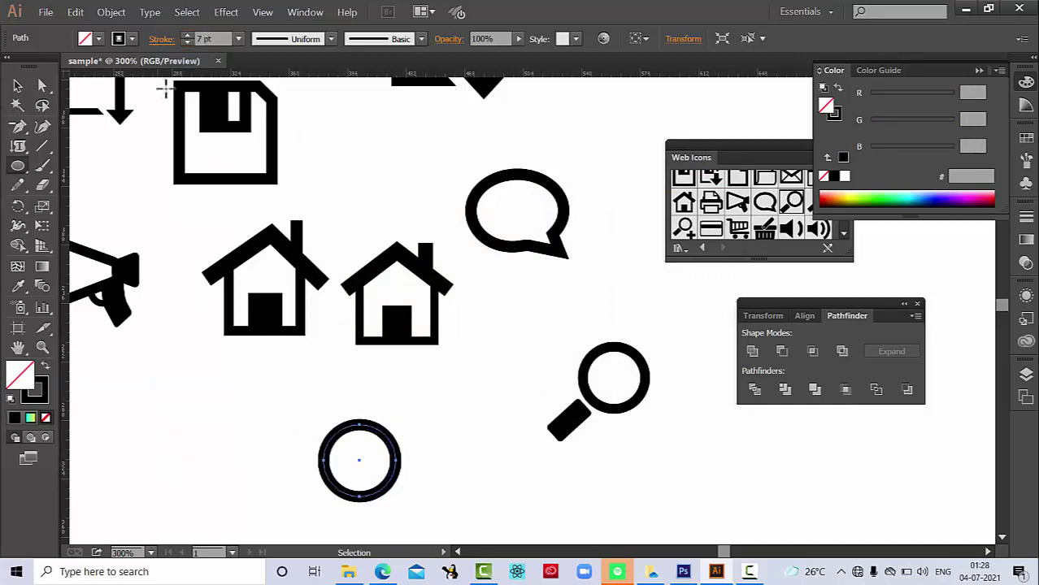
left_click(17, 163)
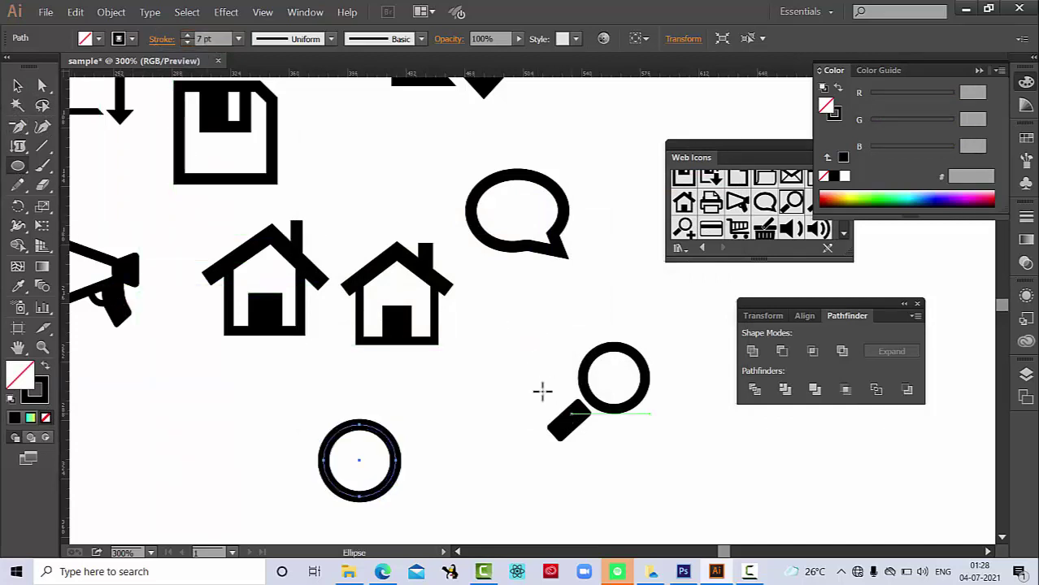
left_click_drag(15, 168, 82, 185)
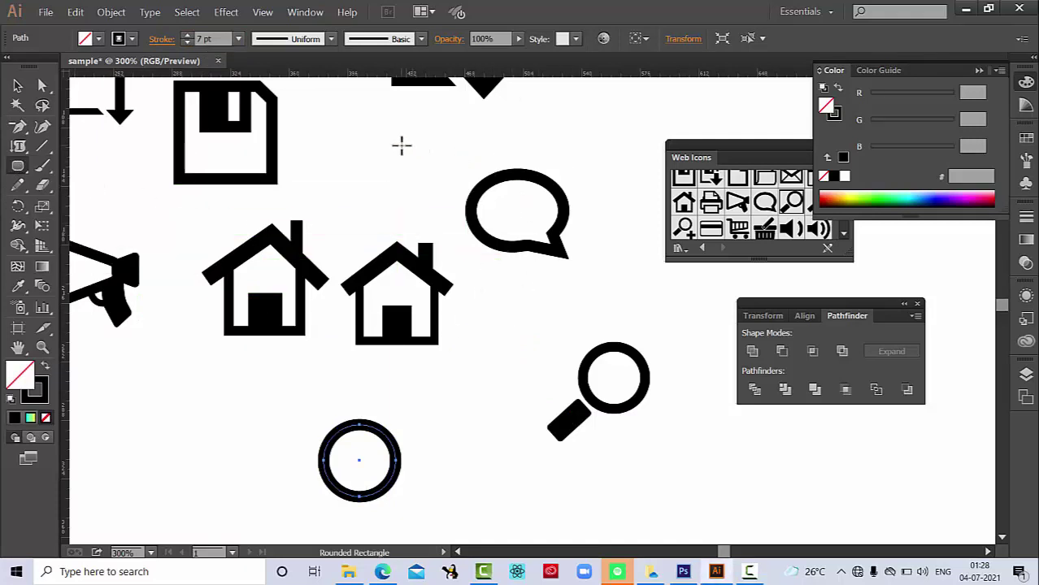
Step: Draw a rounded rectangle, fill it solid black with no stroke, and shrink it to a small bar
left_click_drag(401, 145, 829, 284)
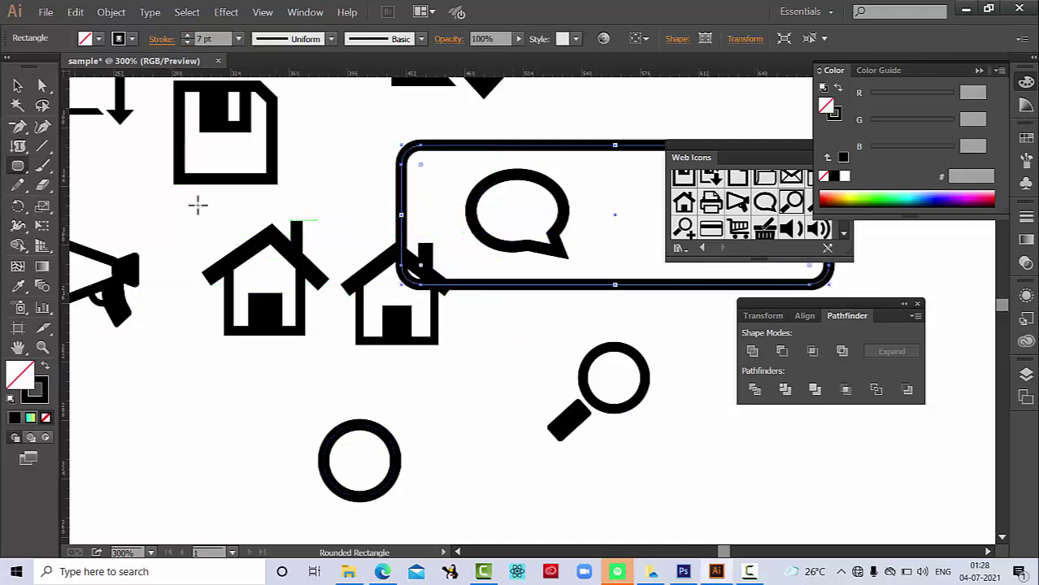
left_click(18, 86)
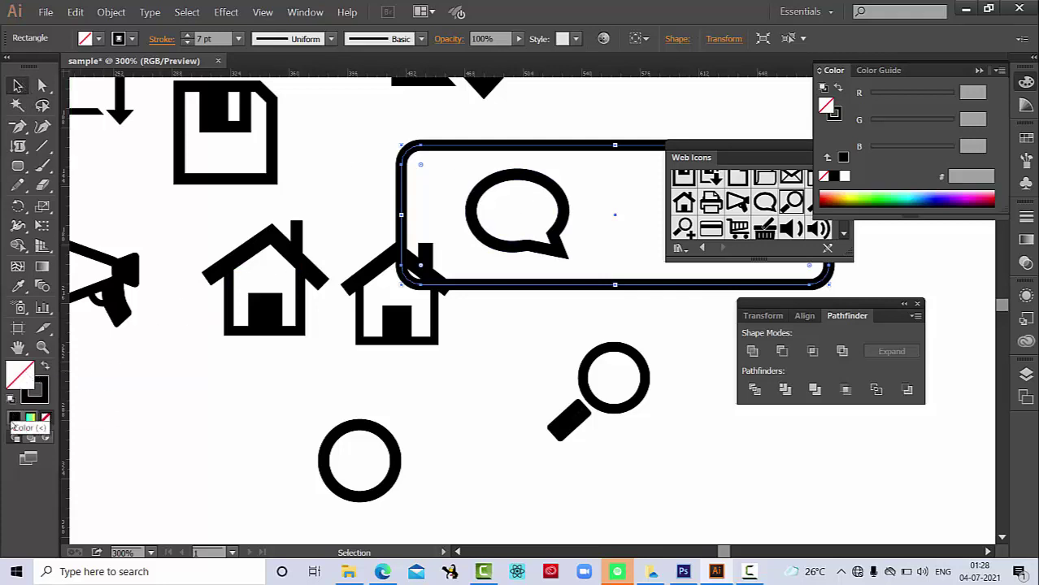
left_click(13, 417)
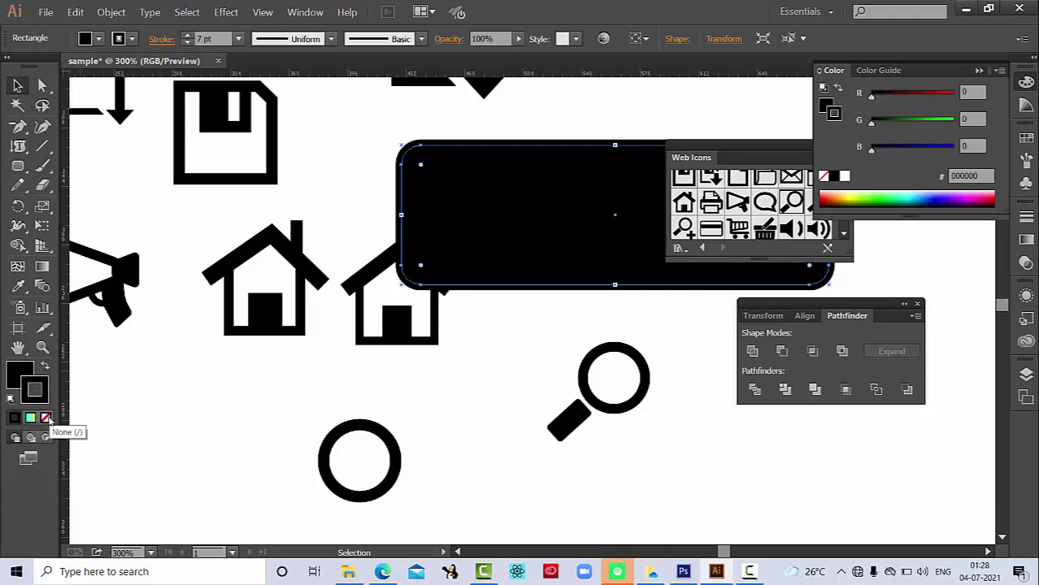
left_click(46, 418)
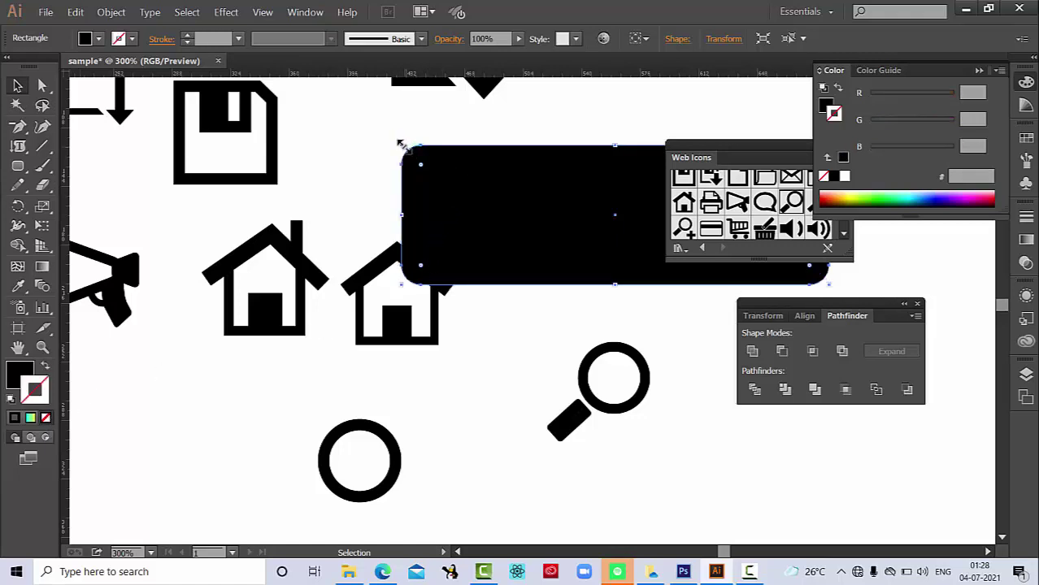
left_click_drag(402, 144, 657, 230)
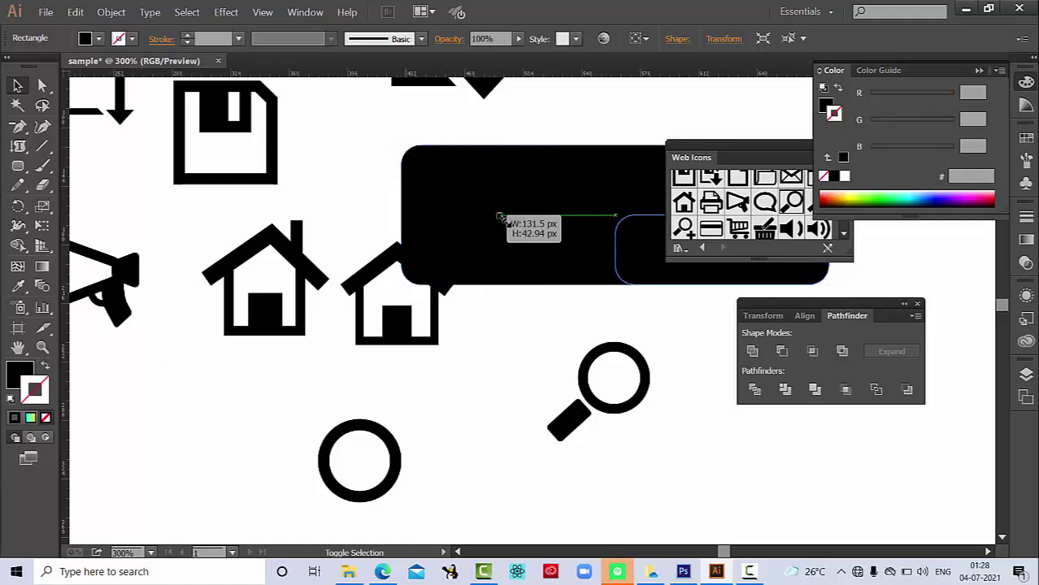
Step: Tilt the bar about 38° and place it at the ring's lower left as the handle
left_click_drag(722, 277, 259, 417)
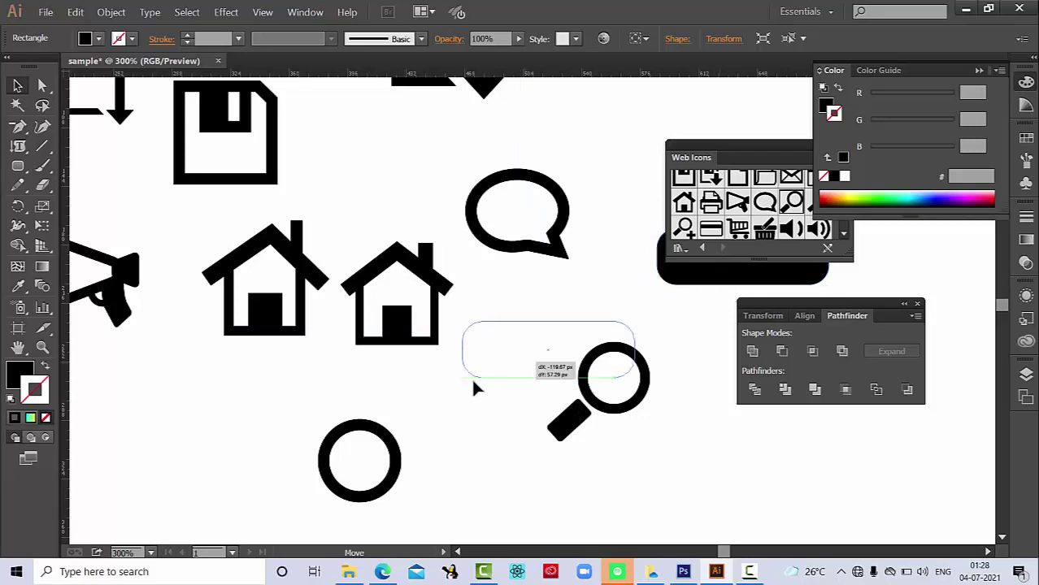
mouse_move(350, 393)
left_mouse_down()
mouse_move(382, 393)
mouse_move(297, 395)
mouse_move(309, 410)
mouse_move(286, 351)
left_mouse_up()
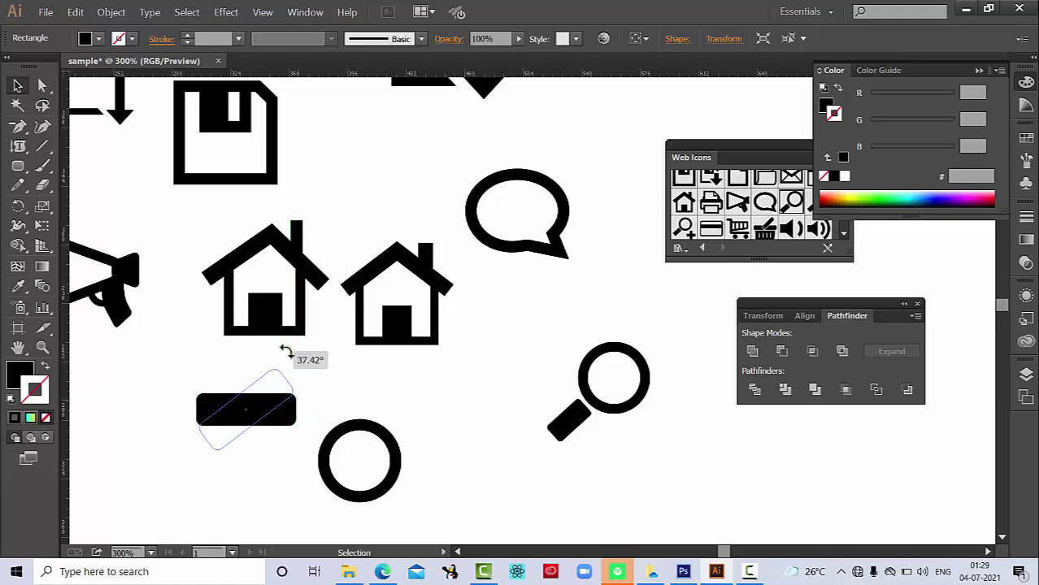
left_click_drag(284, 350, 283, 349)
mouse_move(270, 385)
left_mouse_down()
mouse_move(291, 507)
mouse_move(305, 509)
left_mouse_up()
left_click_drag(443, 493, 534, 369)
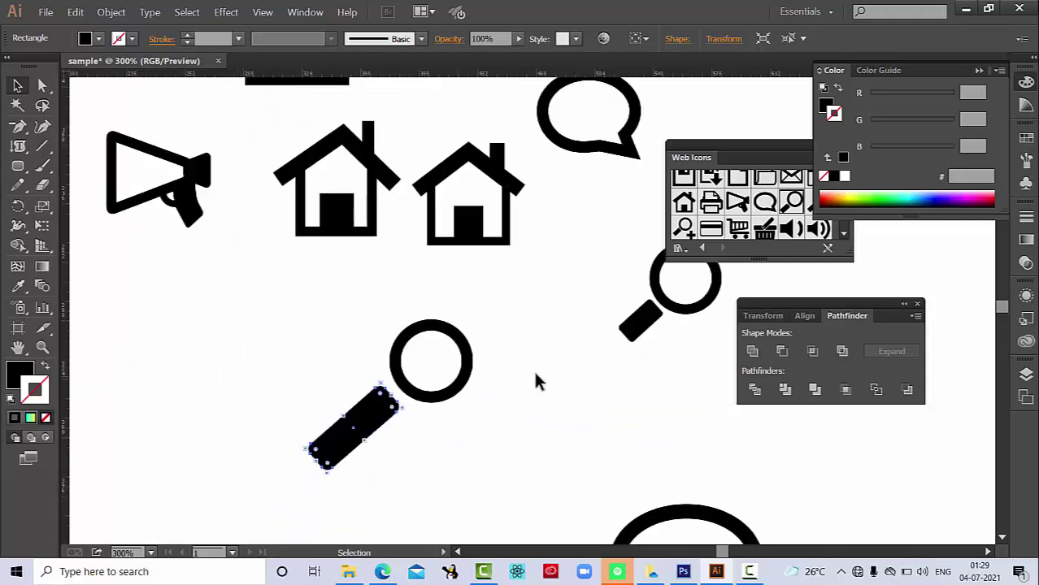